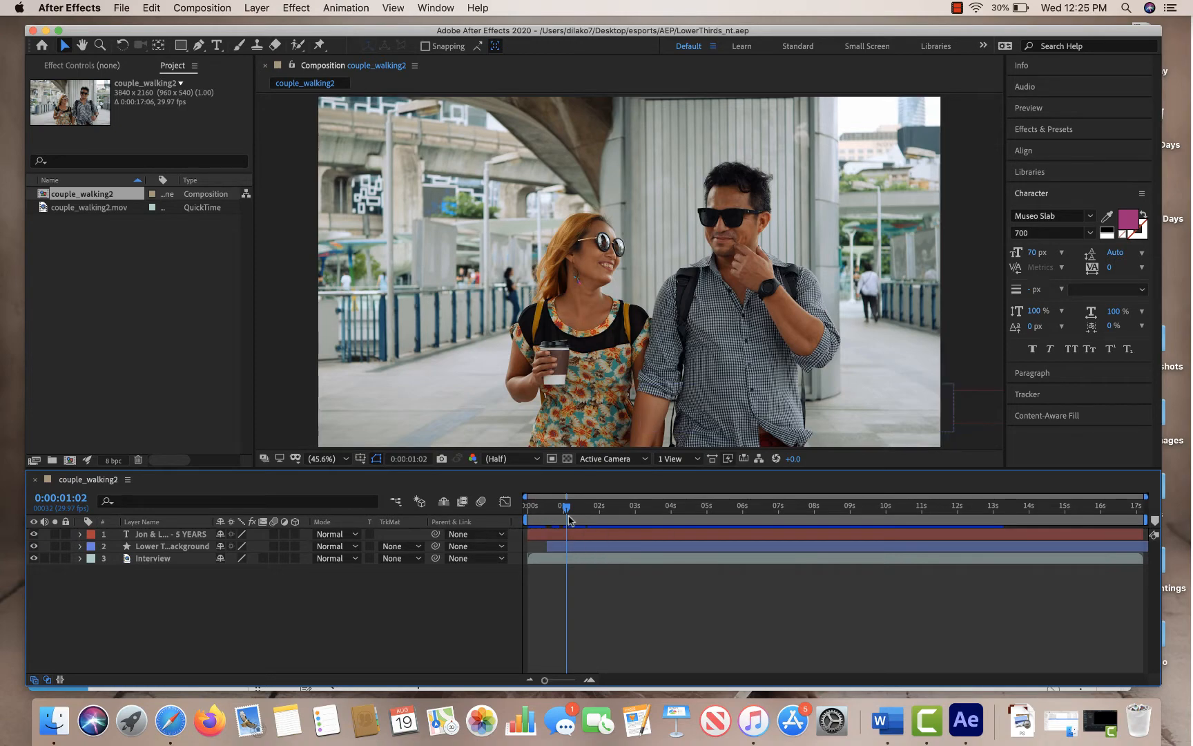
# Scrub through the composition to examine how the lower third's background and name text enter
pyautogui.moveTo(566, 507); pyautogui.dragTo(815, 504)
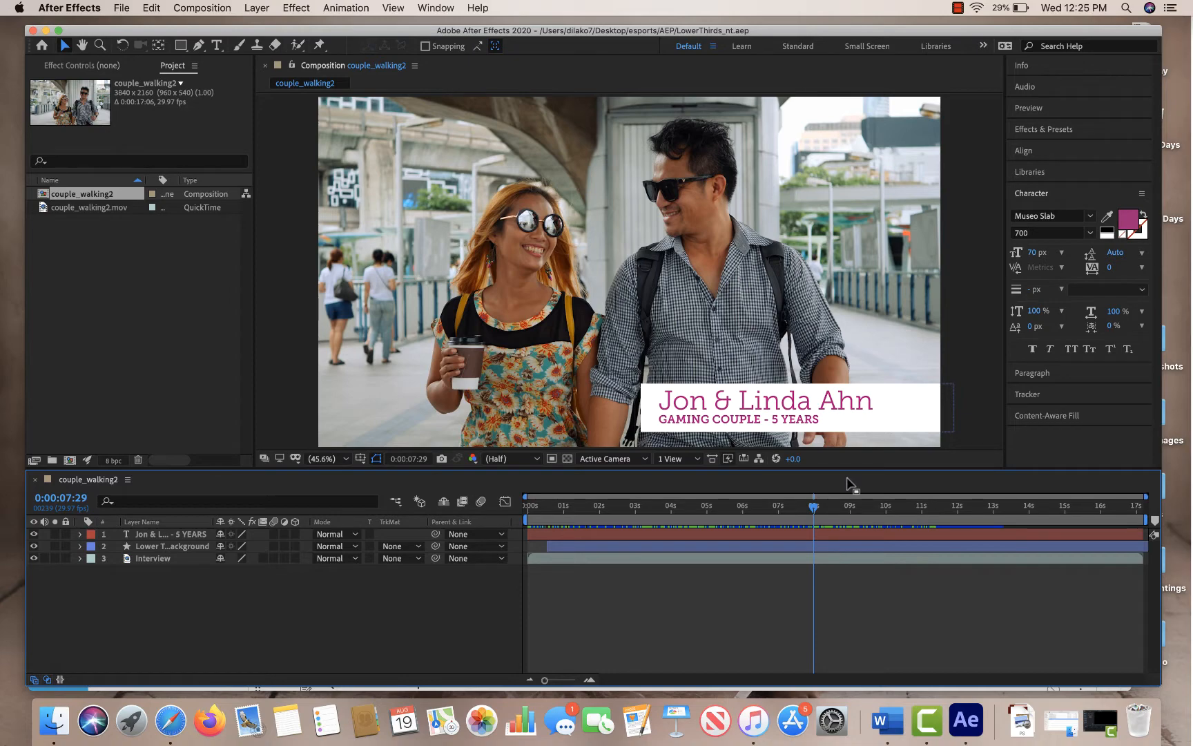
pyautogui.moveTo(815, 506); pyautogui.dragTo(487, 508)
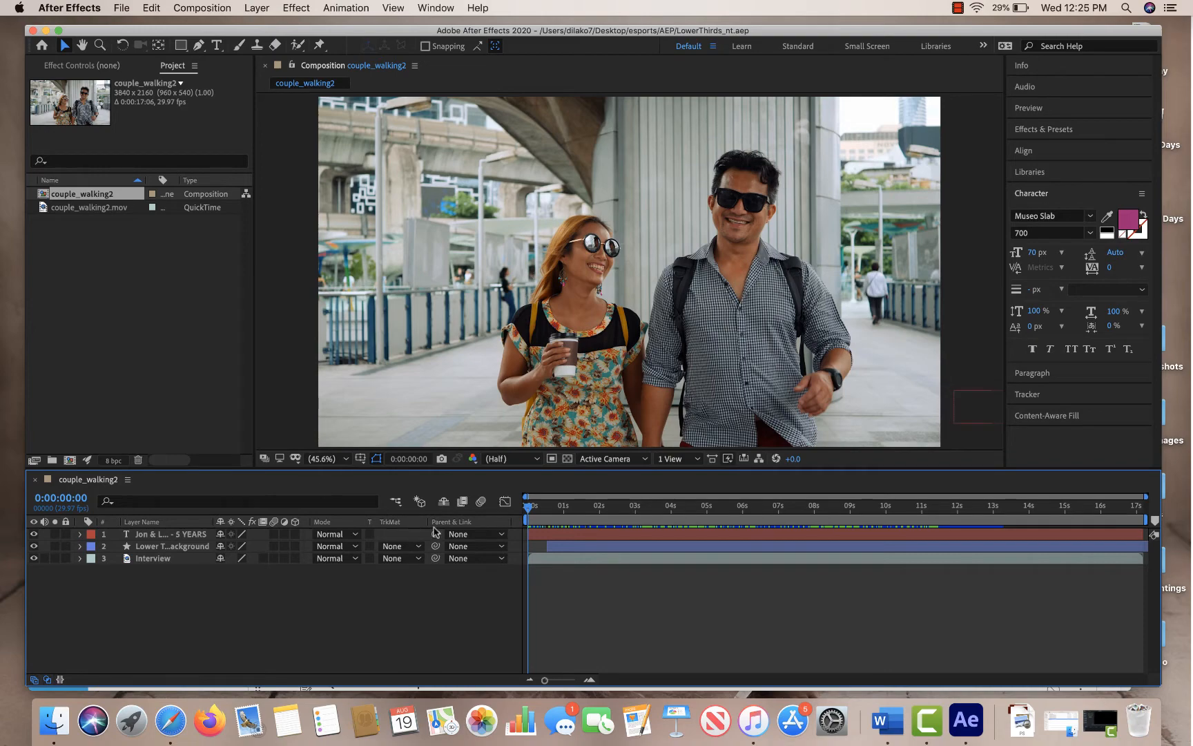
pyautogui.click(530, 509)
pyautogui.moveTo(530, 509); pyautogui.dragTo(621, 519)
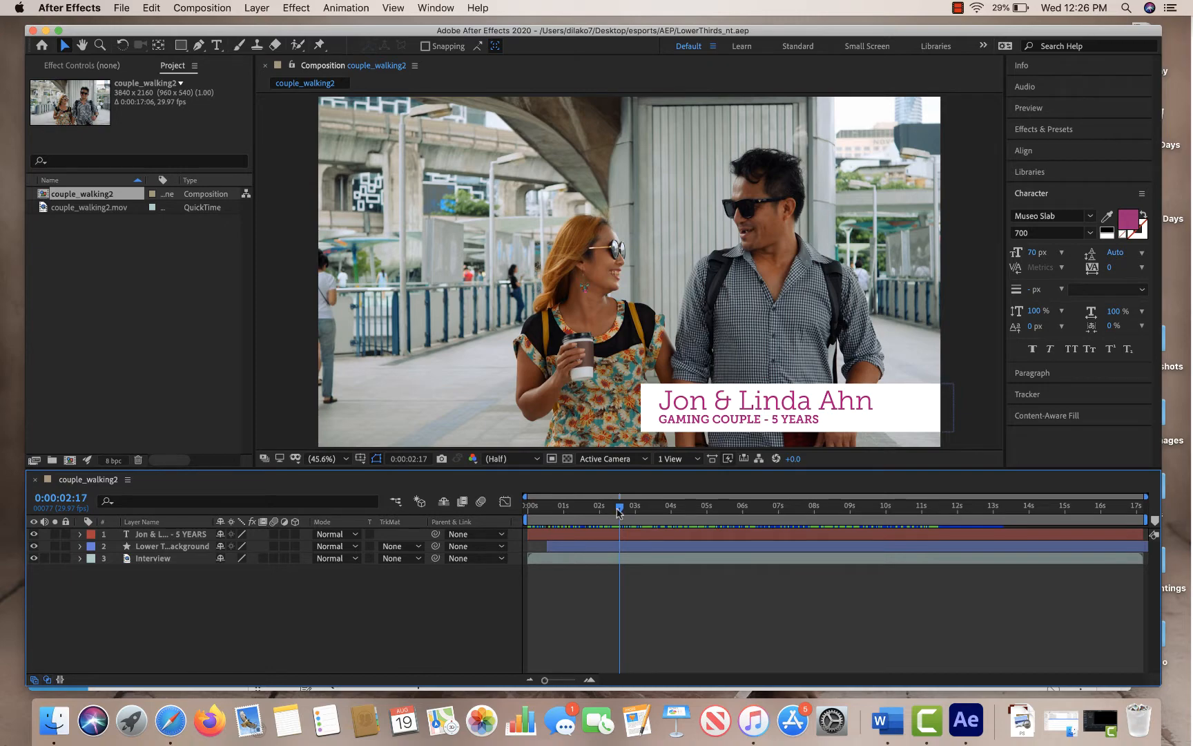
pyautogui.moveTo(621, 512); pyautogui.dragTo(626, 510)
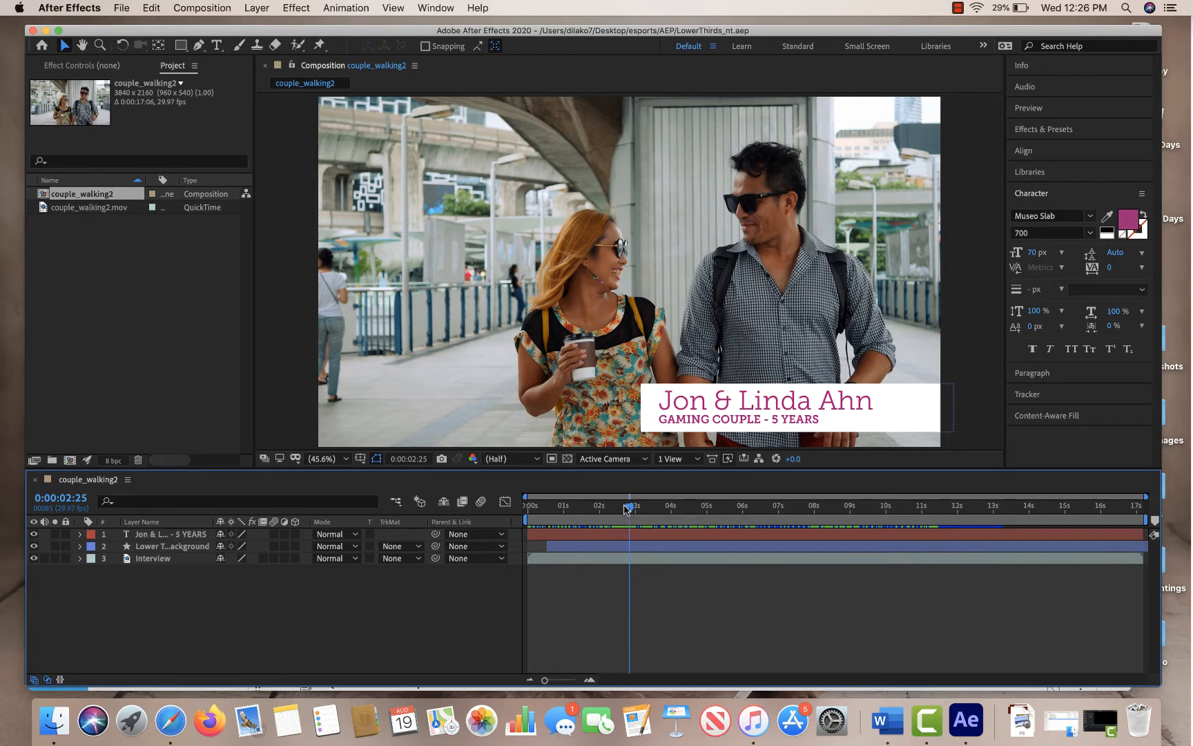
pyautogui.moveTo(631, 509); pyautogui.dragTo(609, 519)
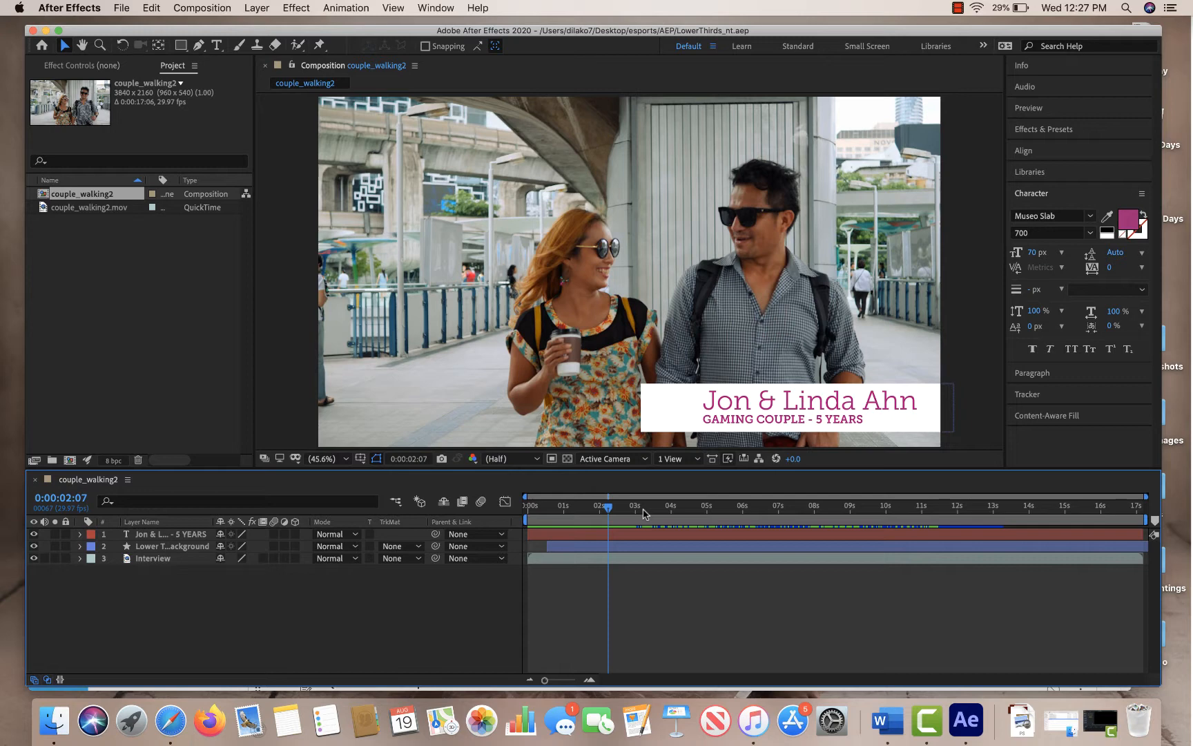
# Reveal the name text layer's transform properties and add a Position keyframe at 0:00:06:00
pyautogui.click(767, 414)
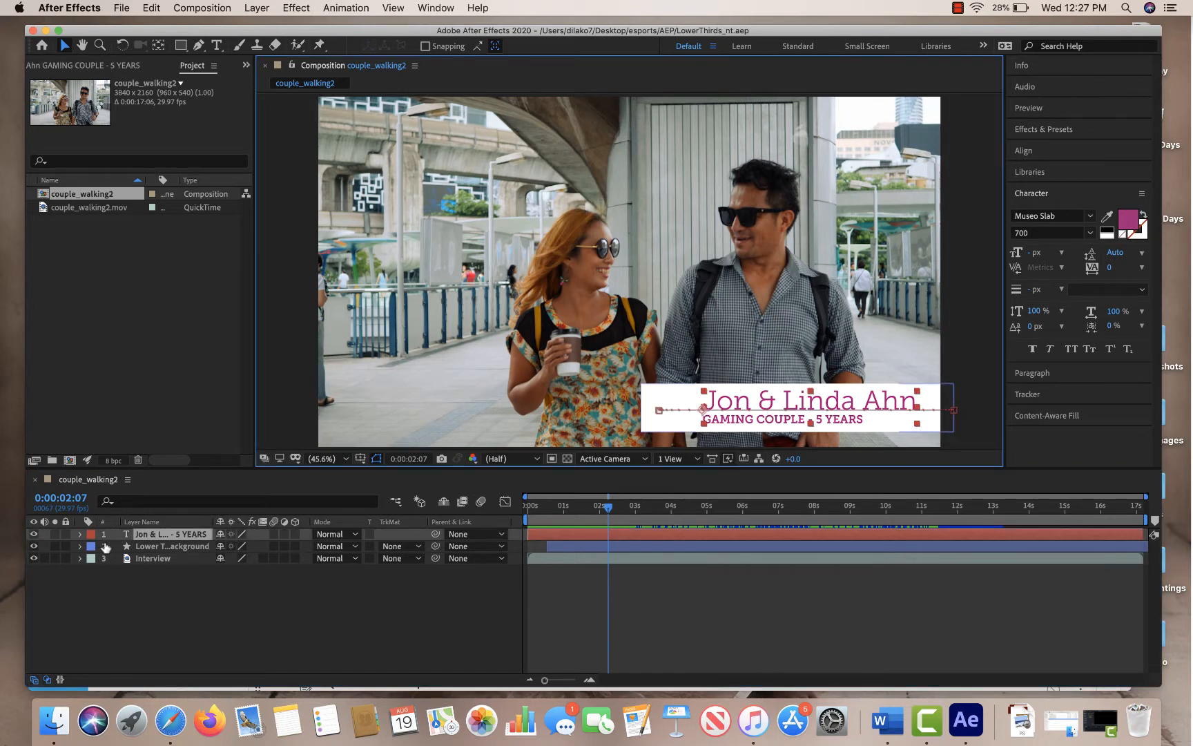
pyautogui.click(81, 536)
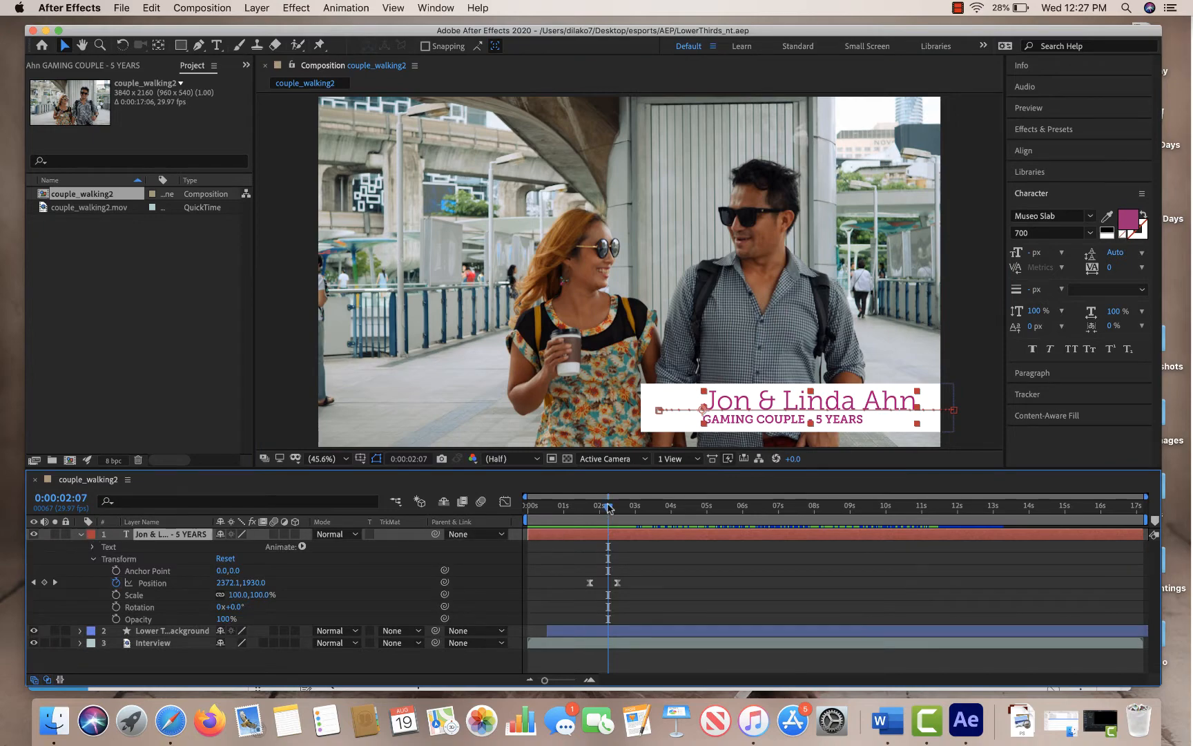
pyautogui.moveTo(609, 509); pyautogui.dragTo(743, 516)
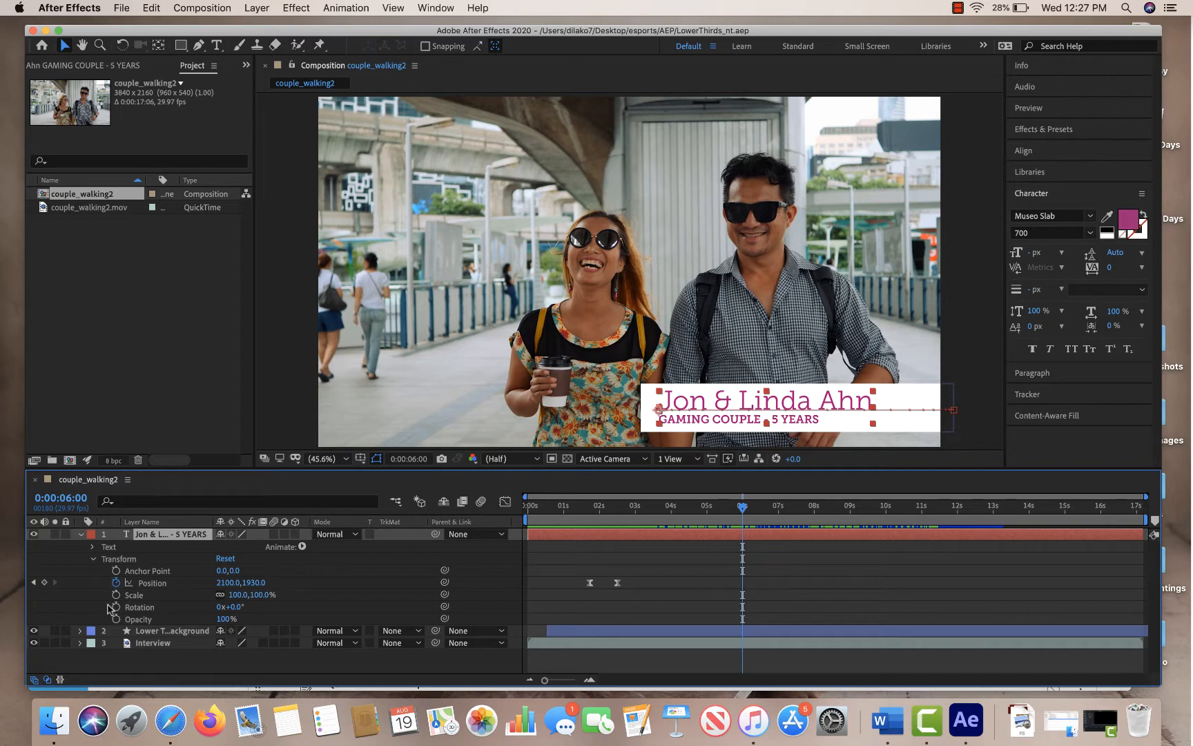
pyautogui.click(45, 584)
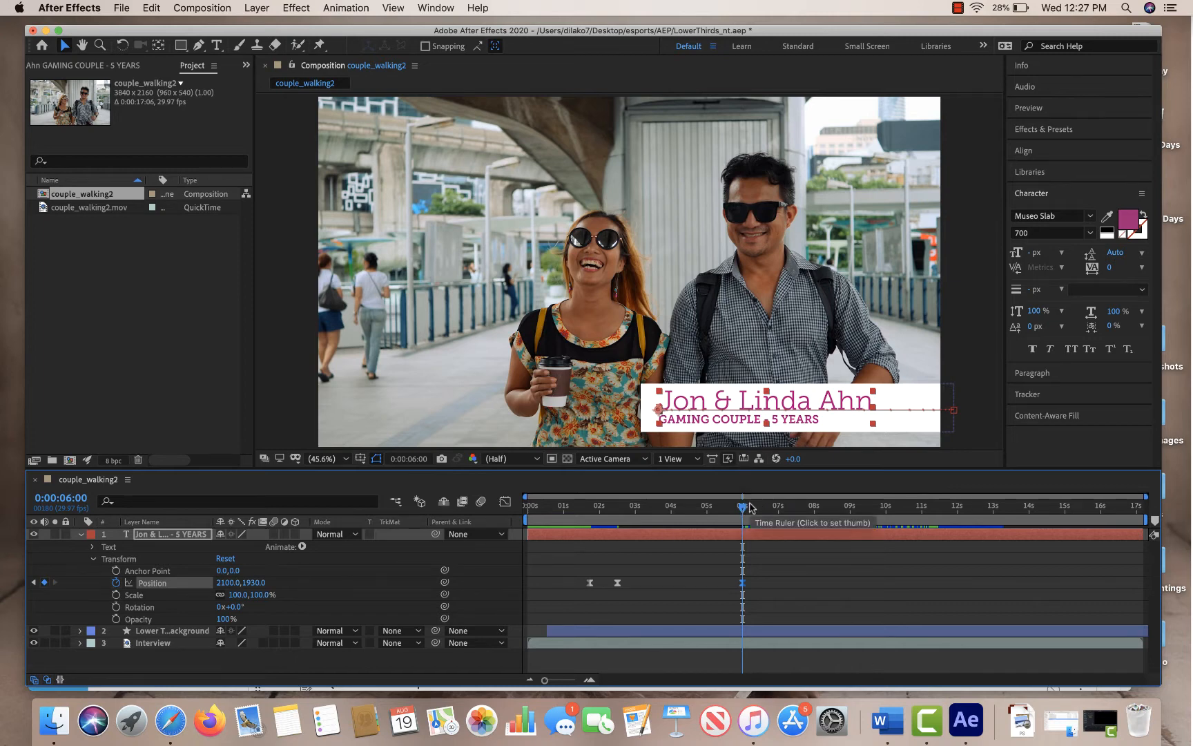
# Keyframe the text's exit by moving it up to about 2100, 1750 at 0:00:06:05, then below the frame to about 2100, 2320 at 0:00:06:10
pyautogui.moveTo(745, 509); pyautogui.dragTo(752, 512)
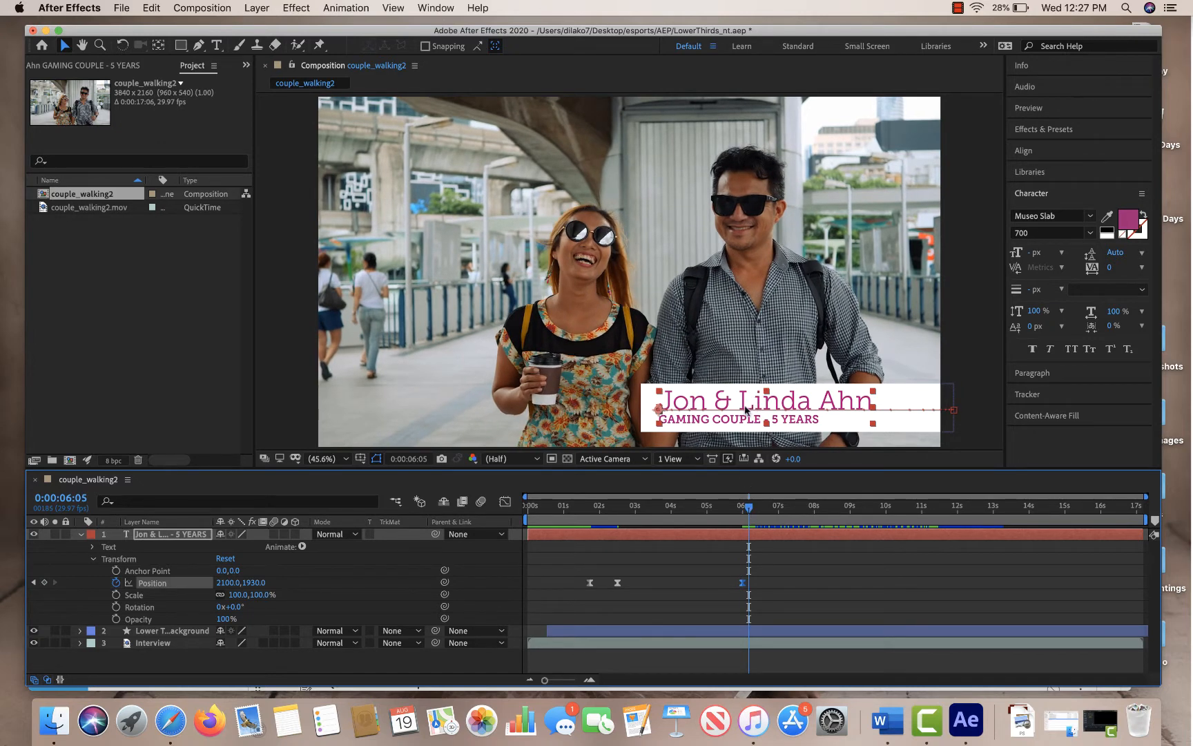
pyautogui.moveTo(748, 408); pyautogui.dragTo(745, 381)
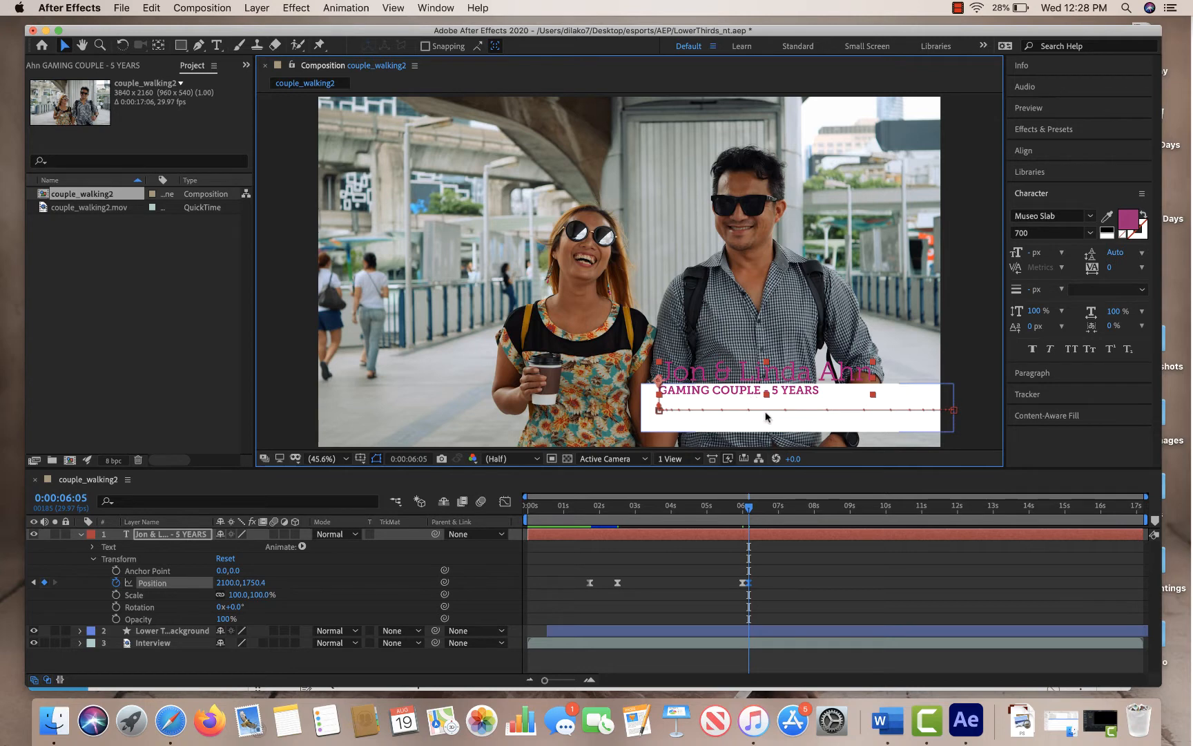
pyautogui.moveTo(750, 510); pyautogui.dragTo(755, 511)
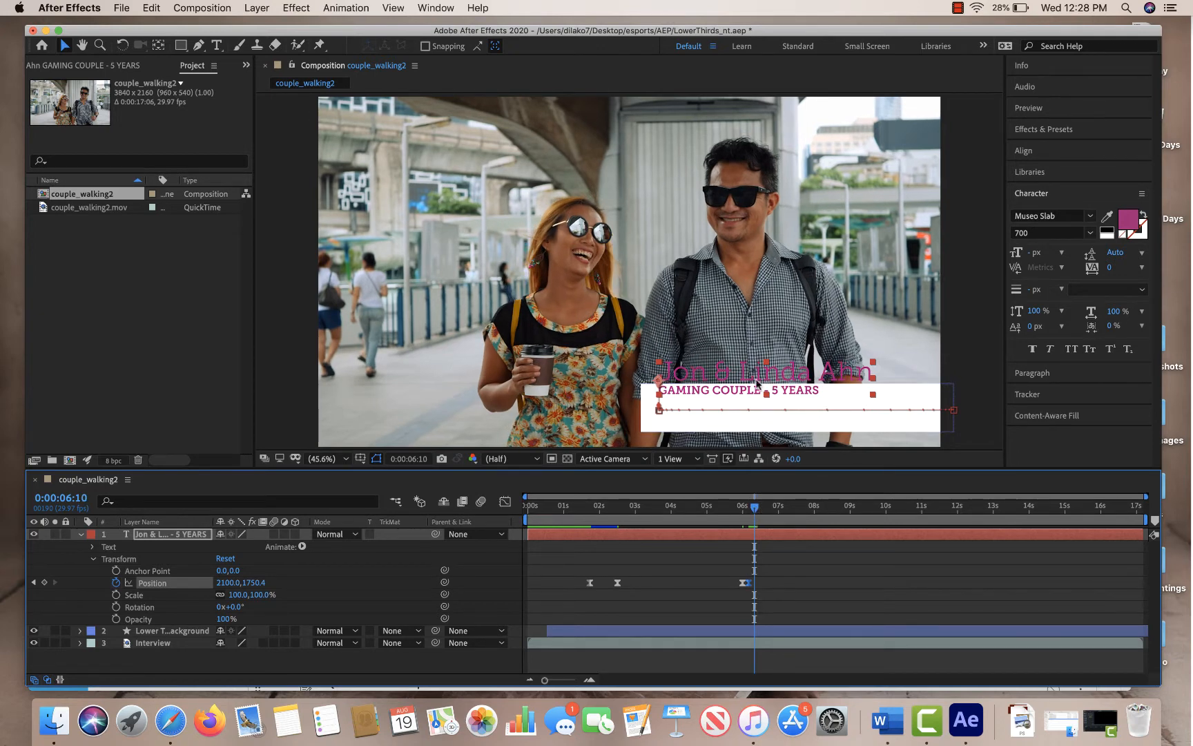
pyautogui.moveTo(757, 376); pyautogui.dragTo(756, 469)
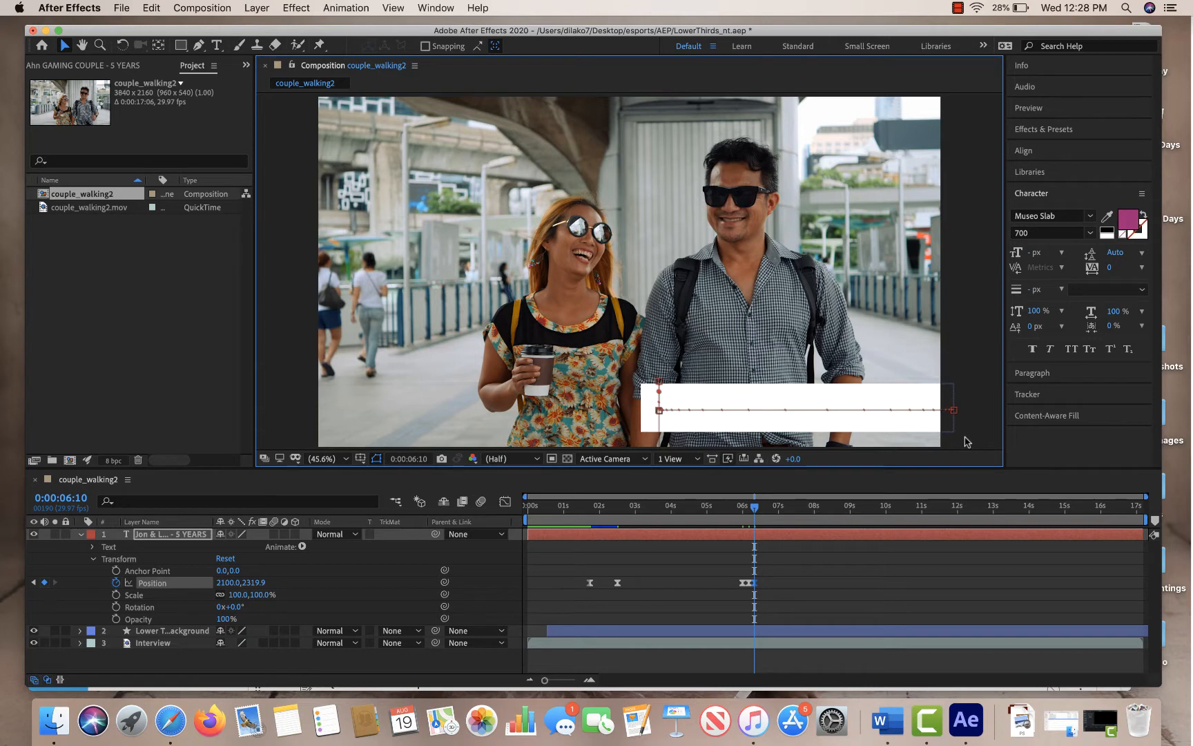
pyautogui.press(',')
pyautogui.press(',')
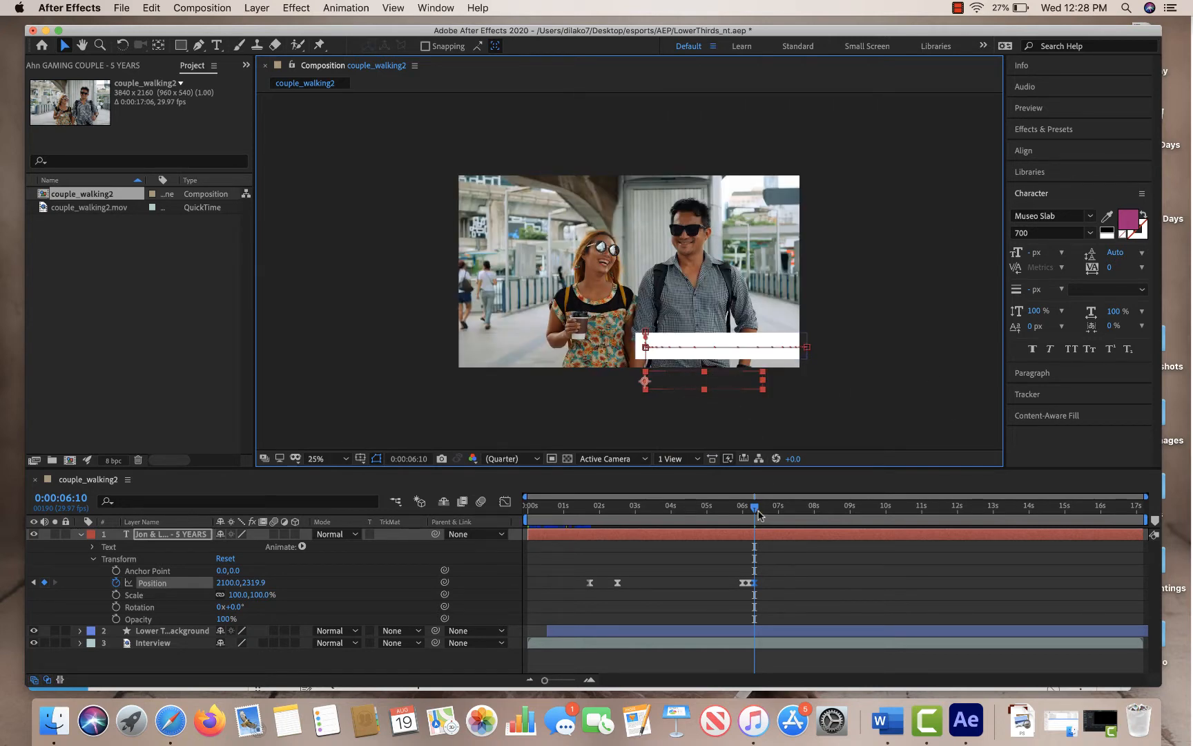
# Scrub back through the text's exit movement and select its three exit Position keyframes
pyautogui.moveTo(755, 506); pyautogui.dragTo(743, 515)
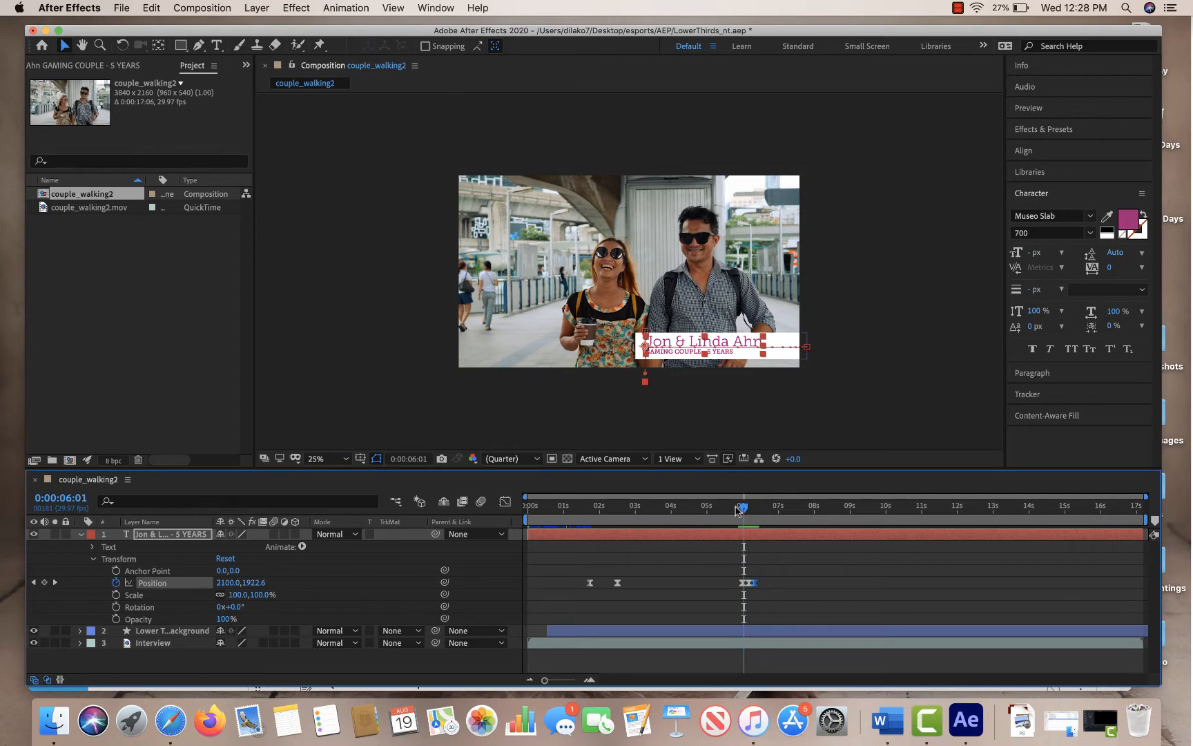
pyautogui.moveTo(741, 509); pyautogui.dragTo(740, 511)
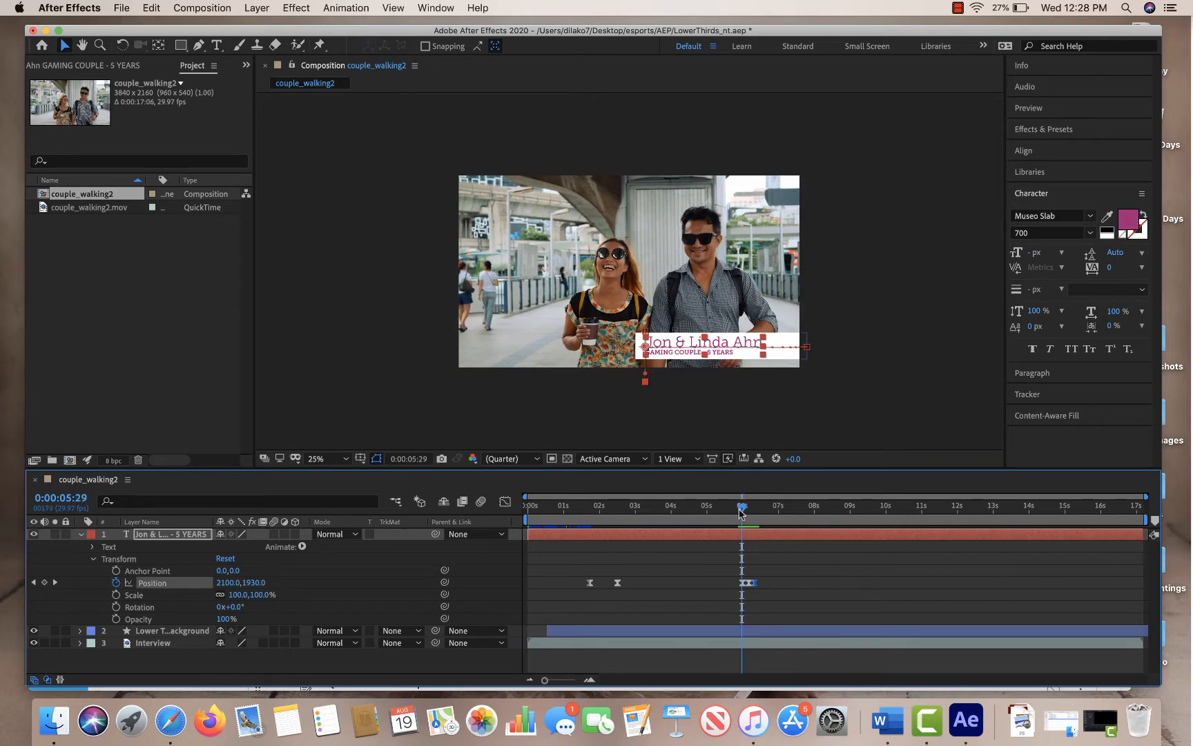
pyautogui.moveTo(769, 572); pyautogui.dragTo(737, 593)
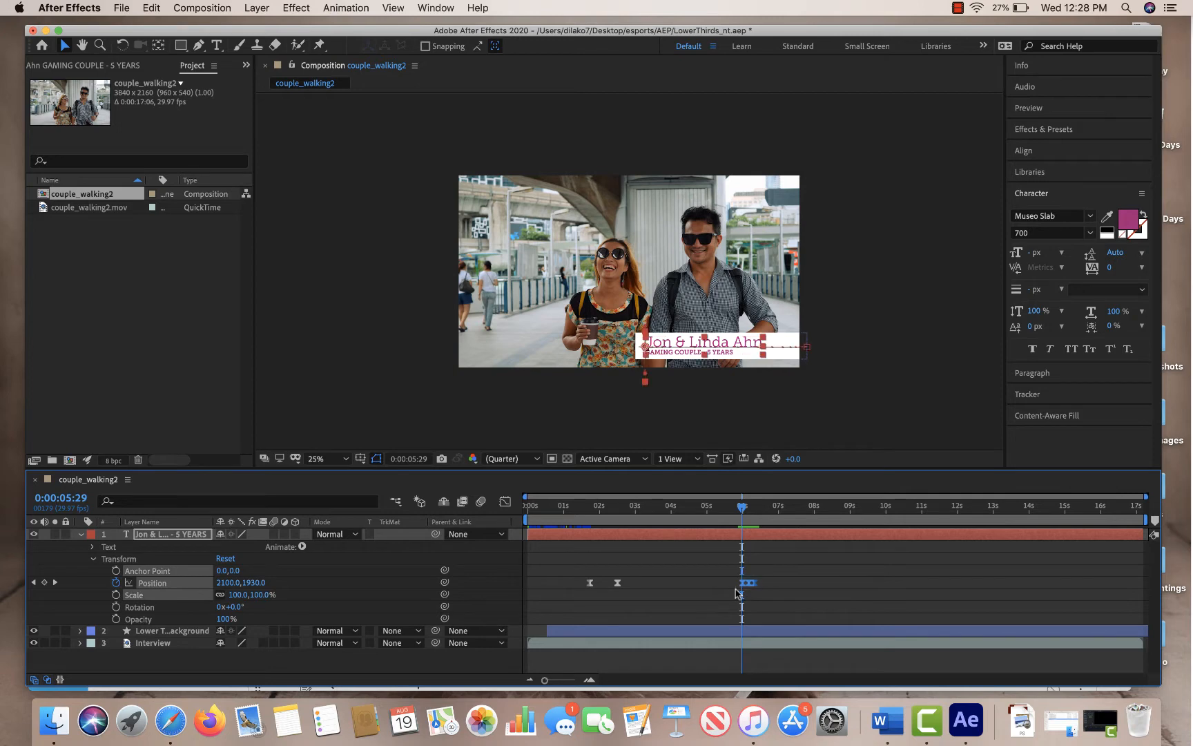
# Collapse the text layer's properties and enable motion blur for that layer and the composition
pyautogui.click(81, 535)
pyautogui.click(81, 535)
pyautogui.click(81, 536)
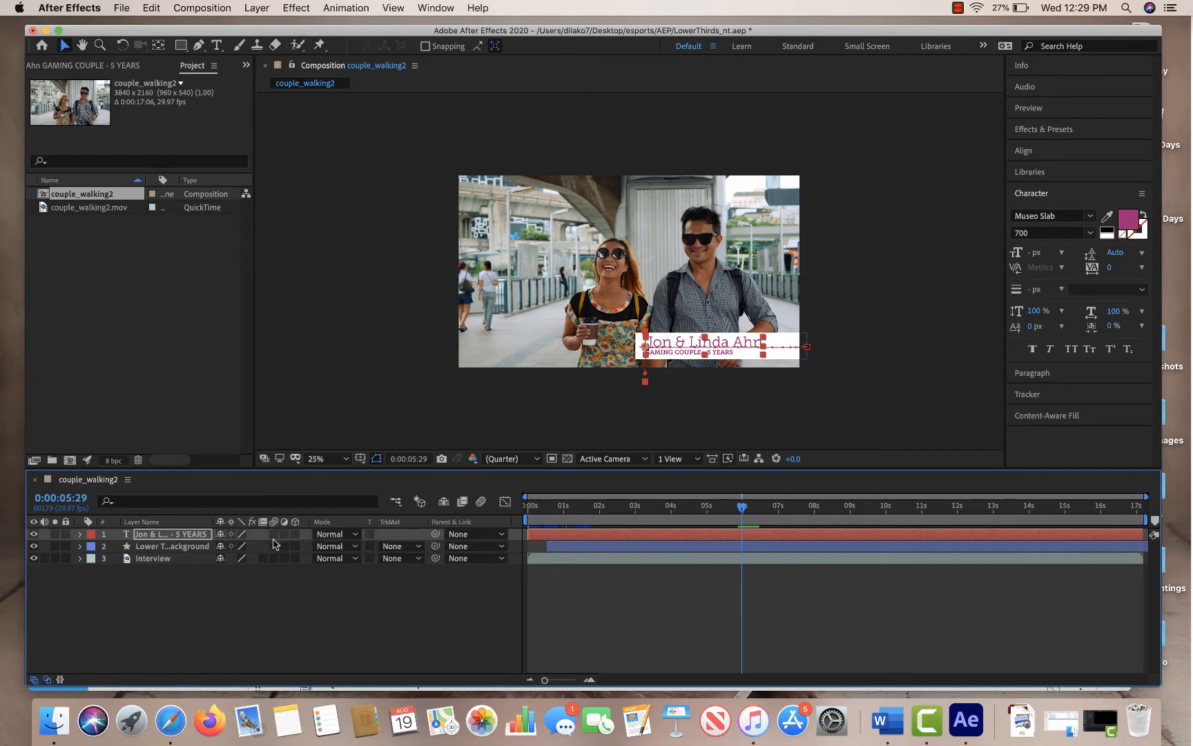
pyautogui.click(274, 534)
# Play back the text's exit from about 0:00:05:07, and preview the whole lower-third animation from the start
pyautogui.moveTo(745, 508); pyautogui.dragTo(718, 511)
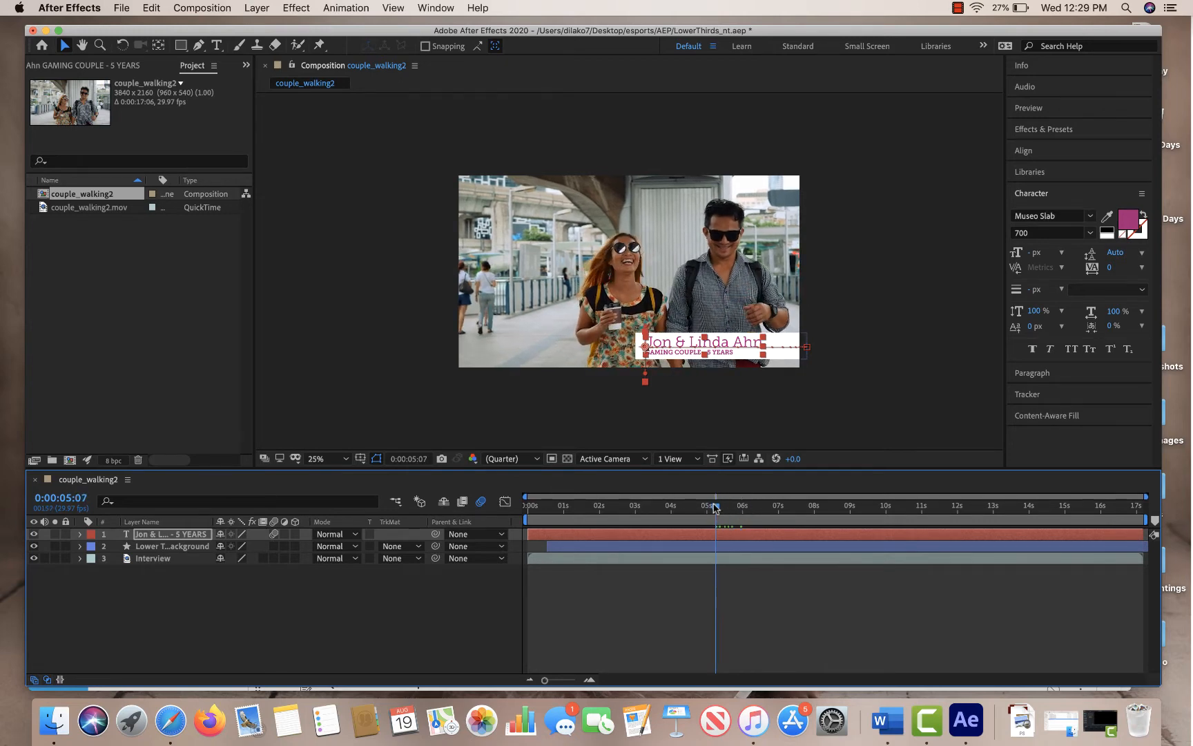
pyautogui.press('space')
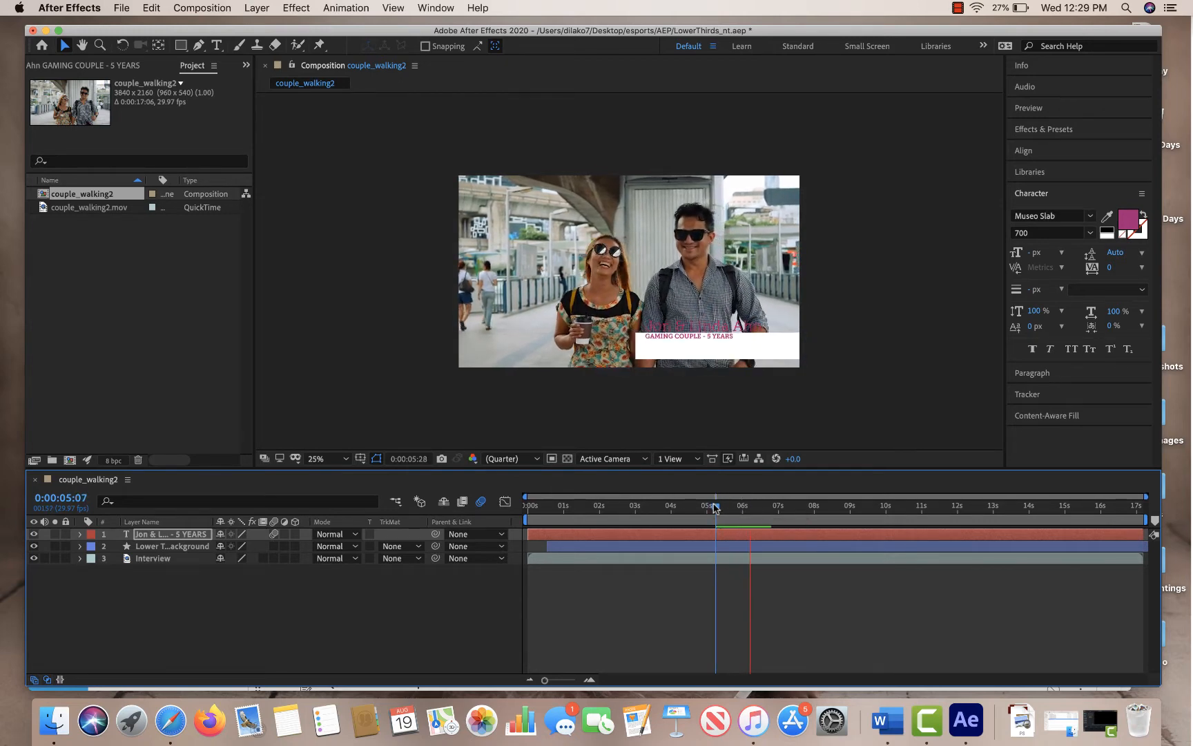
pyautogui.press('space')
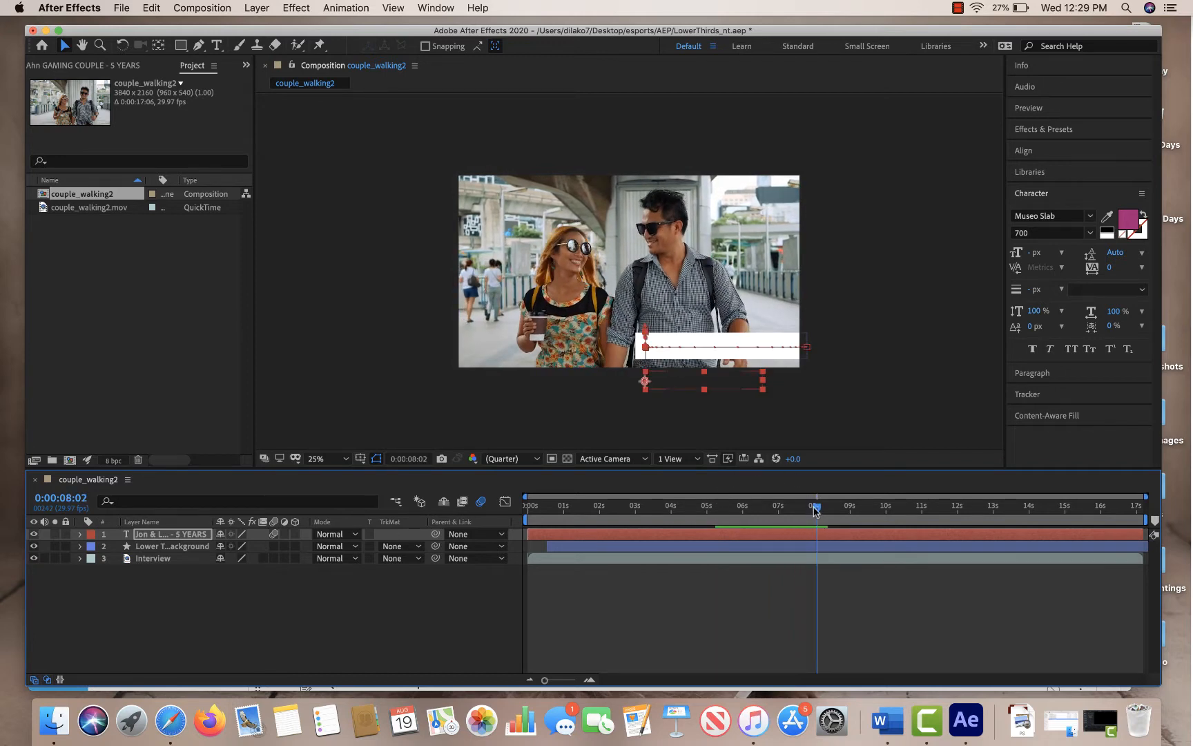
pyautogui.moveTo(815, 510); pyautogui.dragTo(519, 537)
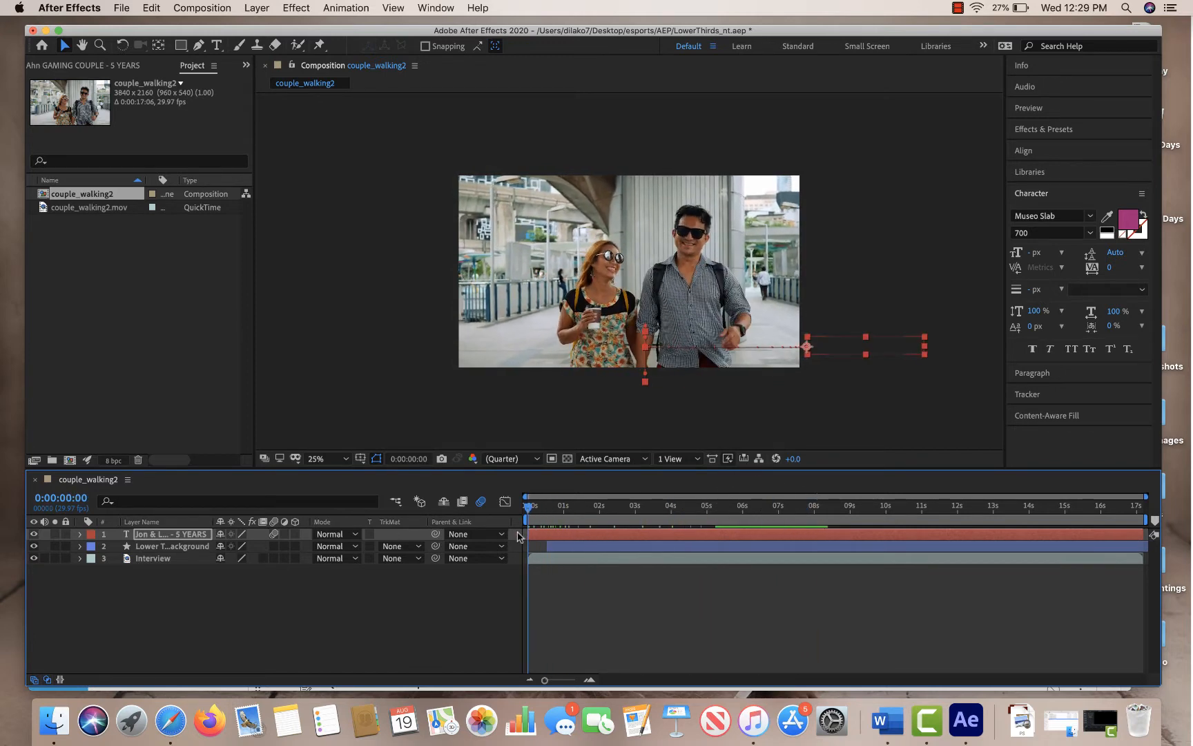
pyautogui.press('space')
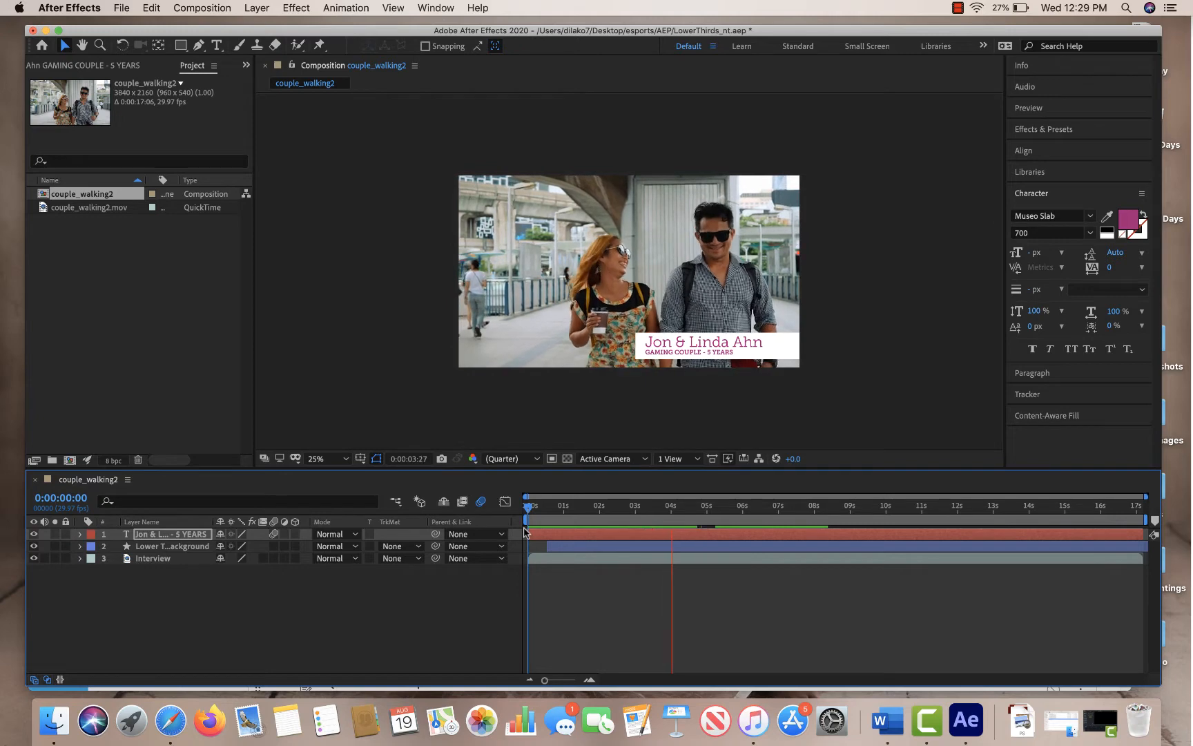
pyautogui.click(623, 578)
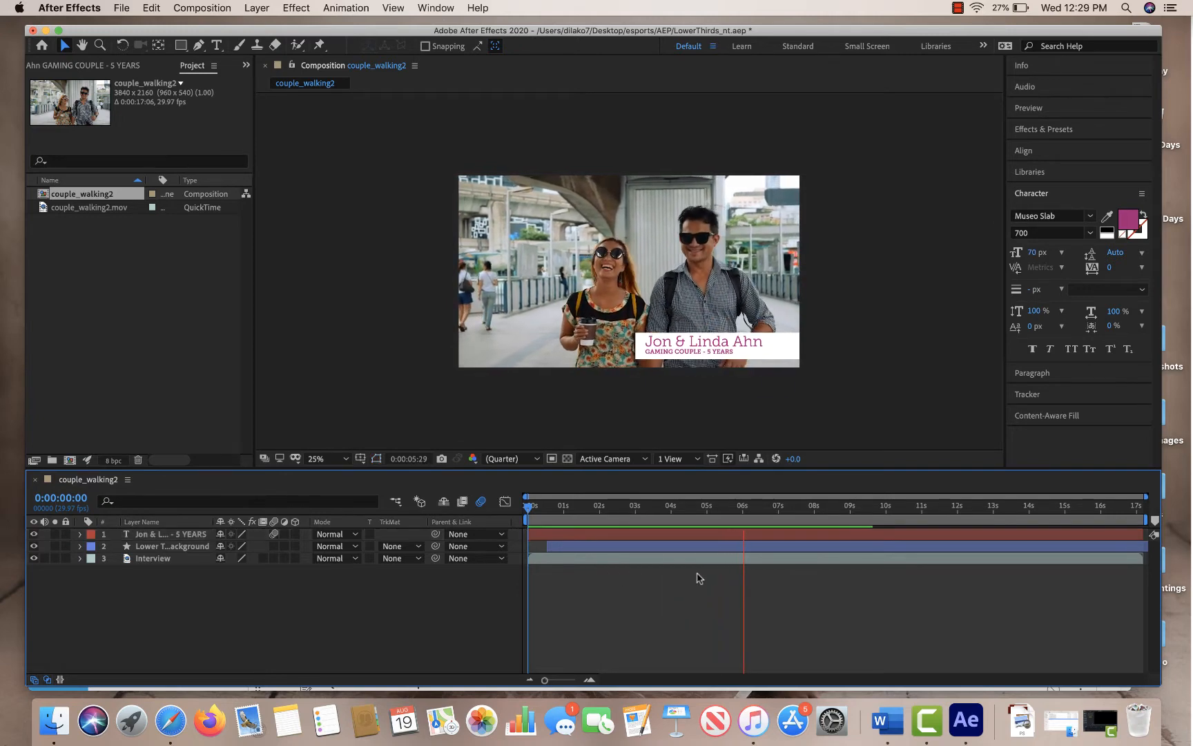
pyautogui.press('space')
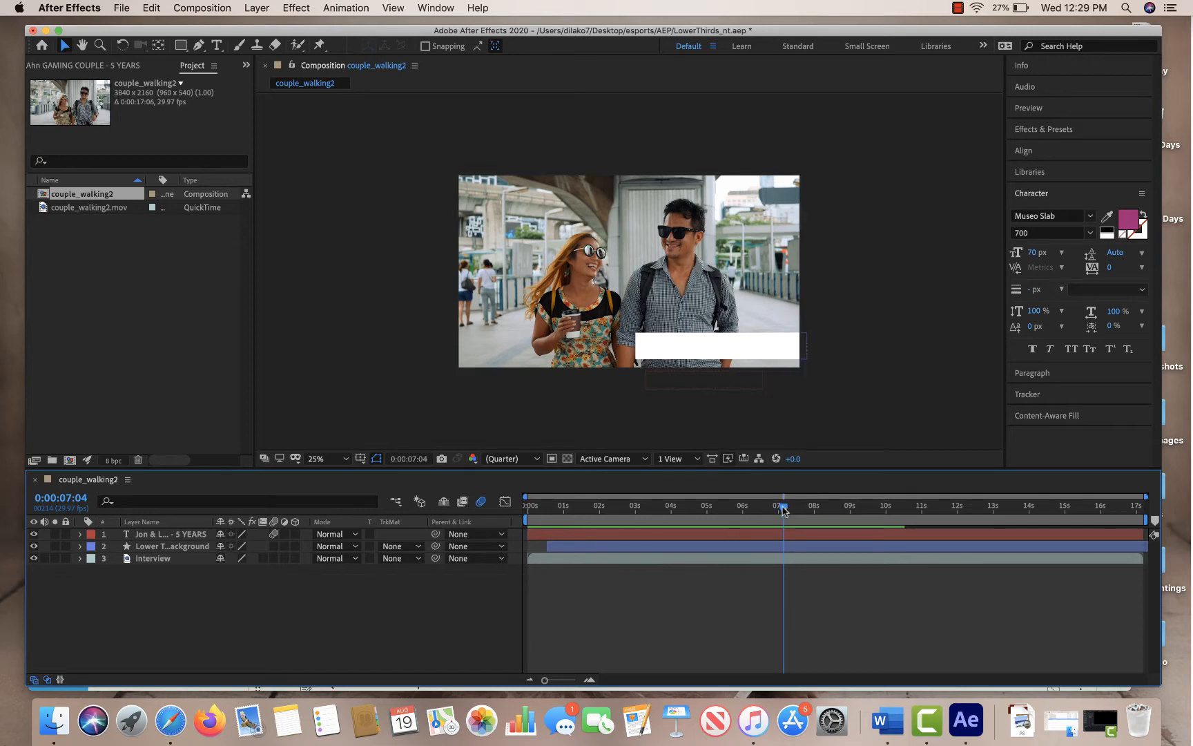
# Expand the background and text layers to examine their keyframes, with the playhead on the text's final Position keyframe at 0:00:06:10
pyautogui.moveTo(782, 510); pyautogui.dragTo(753, 515)
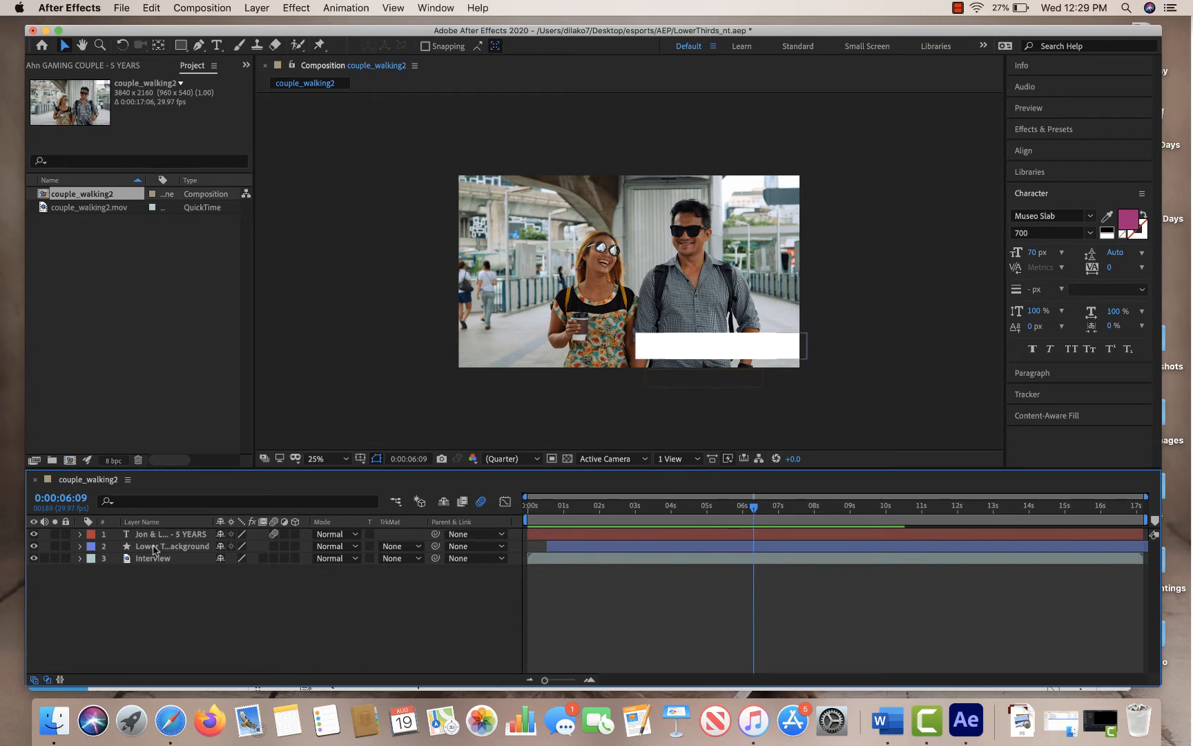
pyautogui.click(80, 546)
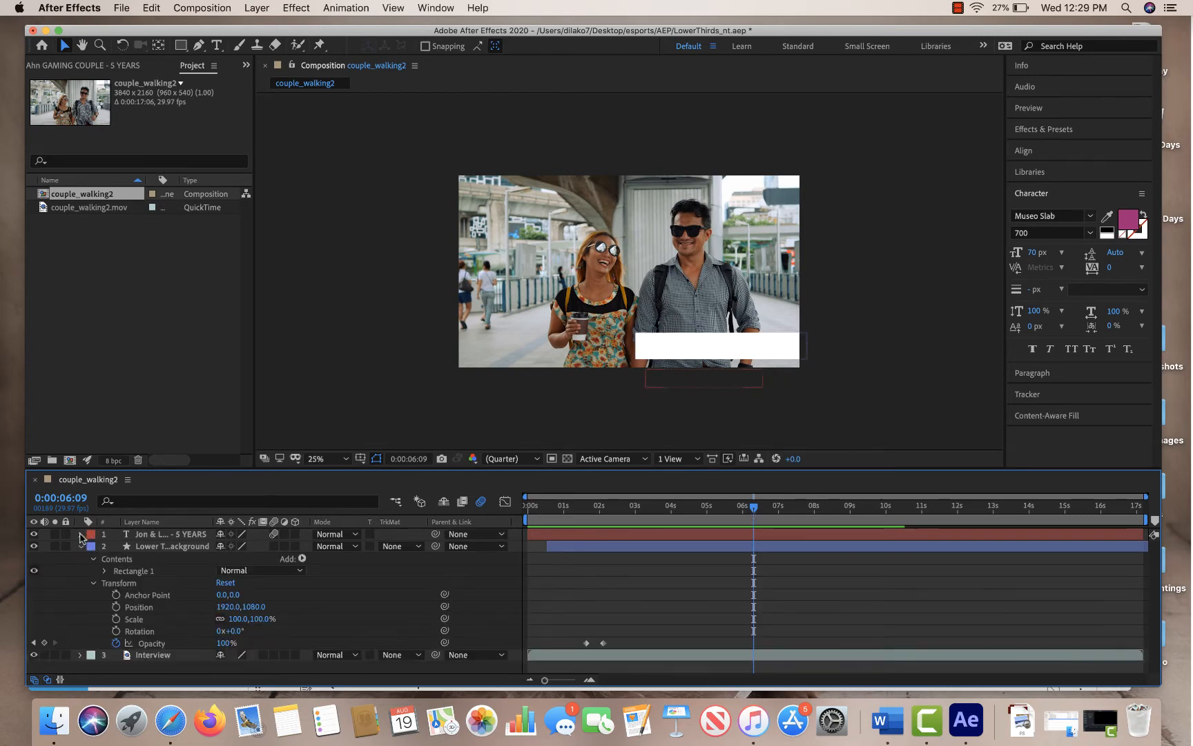
pyautogui.click(80, 534)
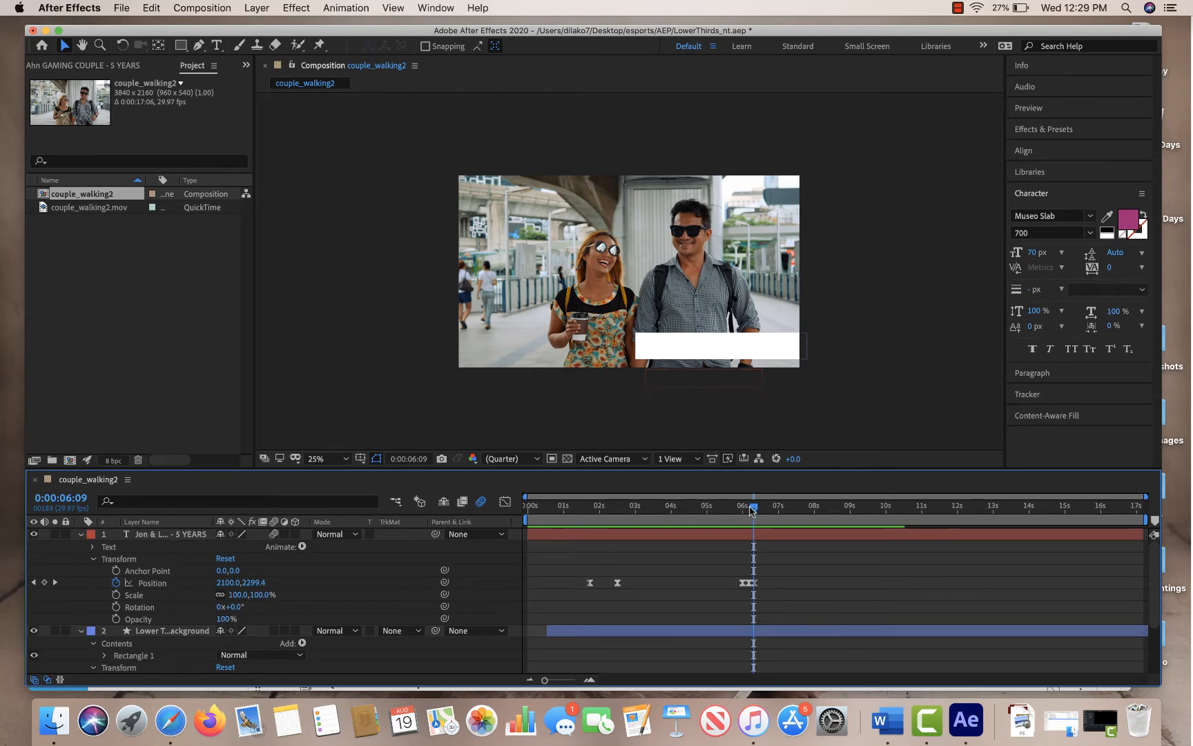
pyautogui.moveTo(754, 511); pyautogui.dragTo(757, 511)
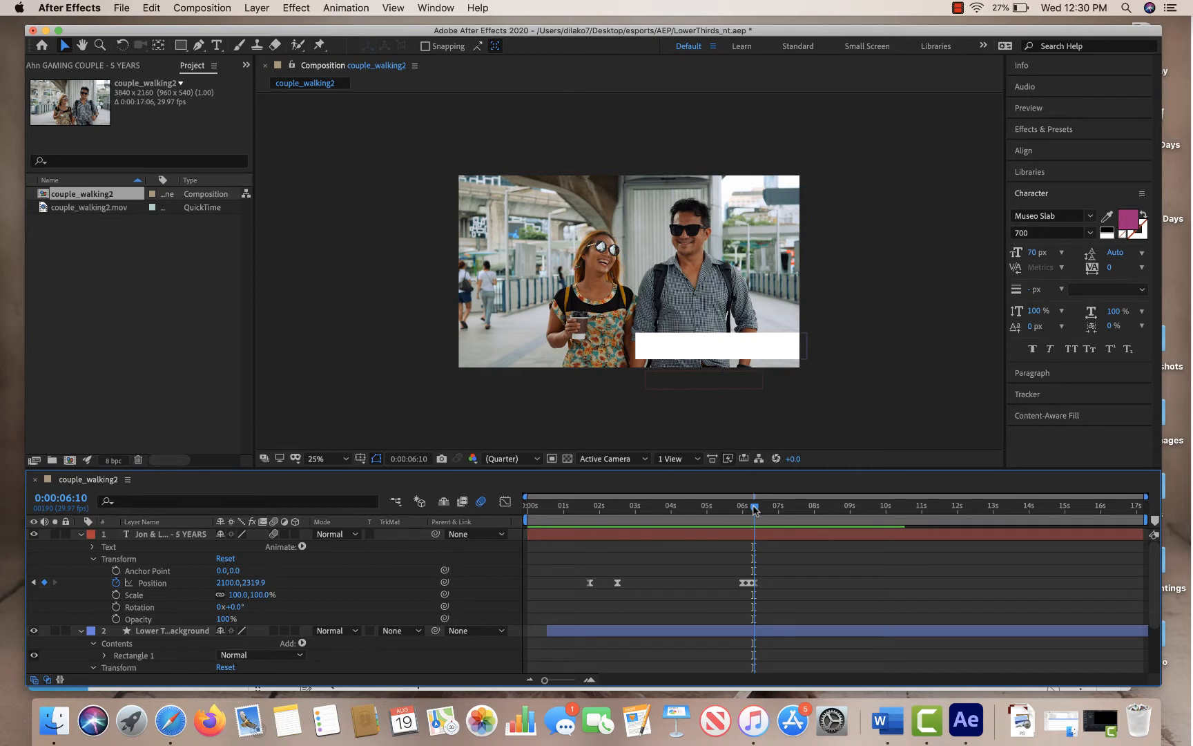
pyautogui.moveTo(754, 510); pyautogui.dragTo(754, 509)
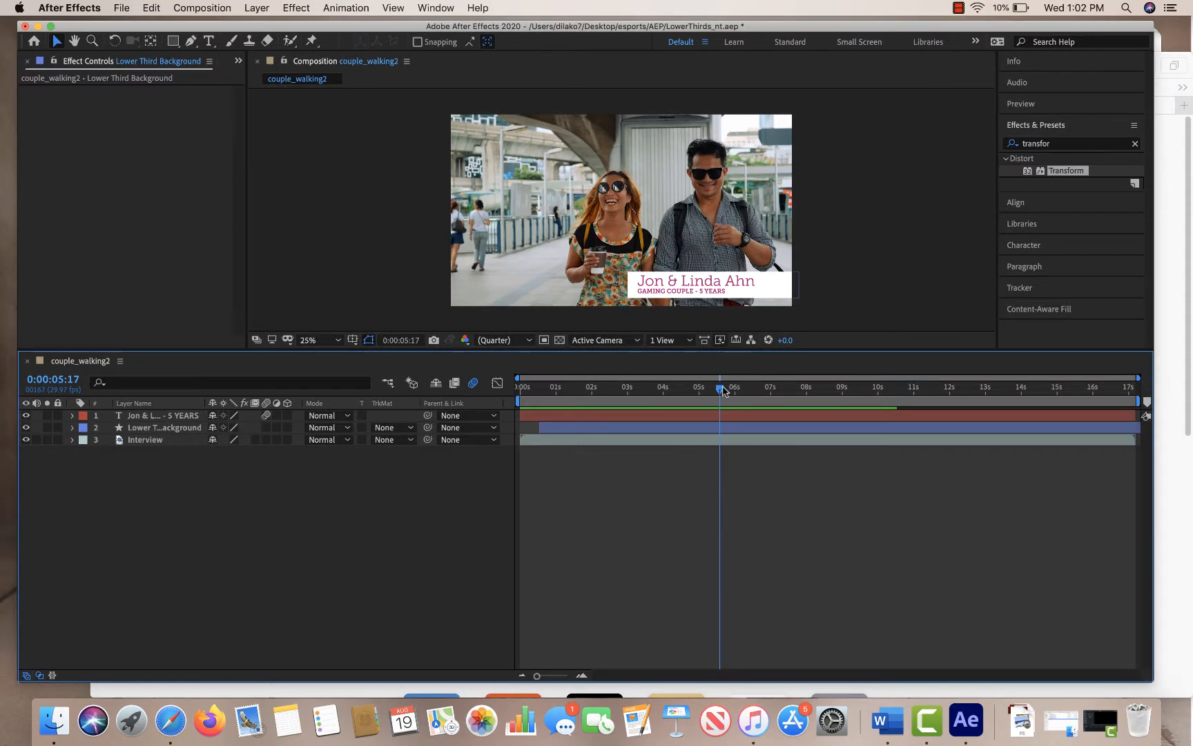
# Expand the text and Lower Third Background layers together and place the playhead at 0:00:06:00, where the text's exit starts
pyautogui.moveTo(721, 391)
pyautogui.mouseDown()
pyautogui.moveTo(666, 389)
pyautogui.moveTo(750, 387)
pyautogui.moveTo(737, 386)
pyautogui.mouseUp()
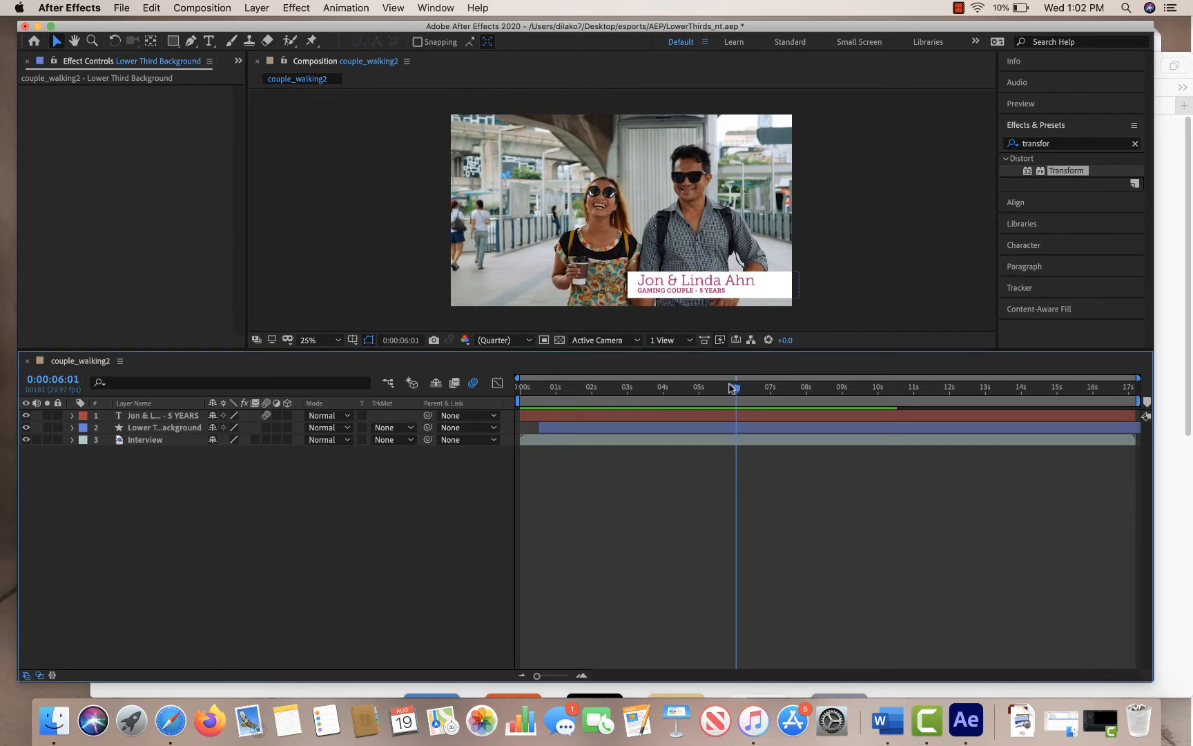
pyautogui.click(136, 417)
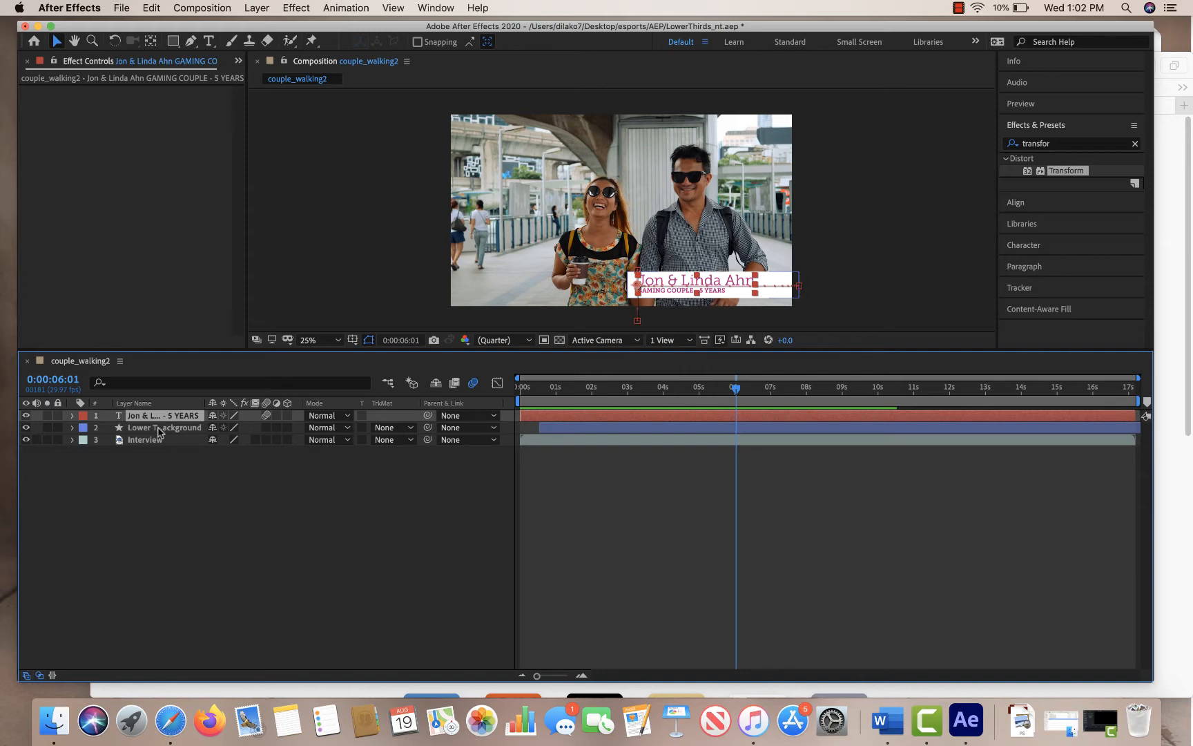
pyautogui.keyDown('shift'); pyautogui.click(158, 428); pyautogui.keyUp('shift')
pyautogui.click(72, 416)
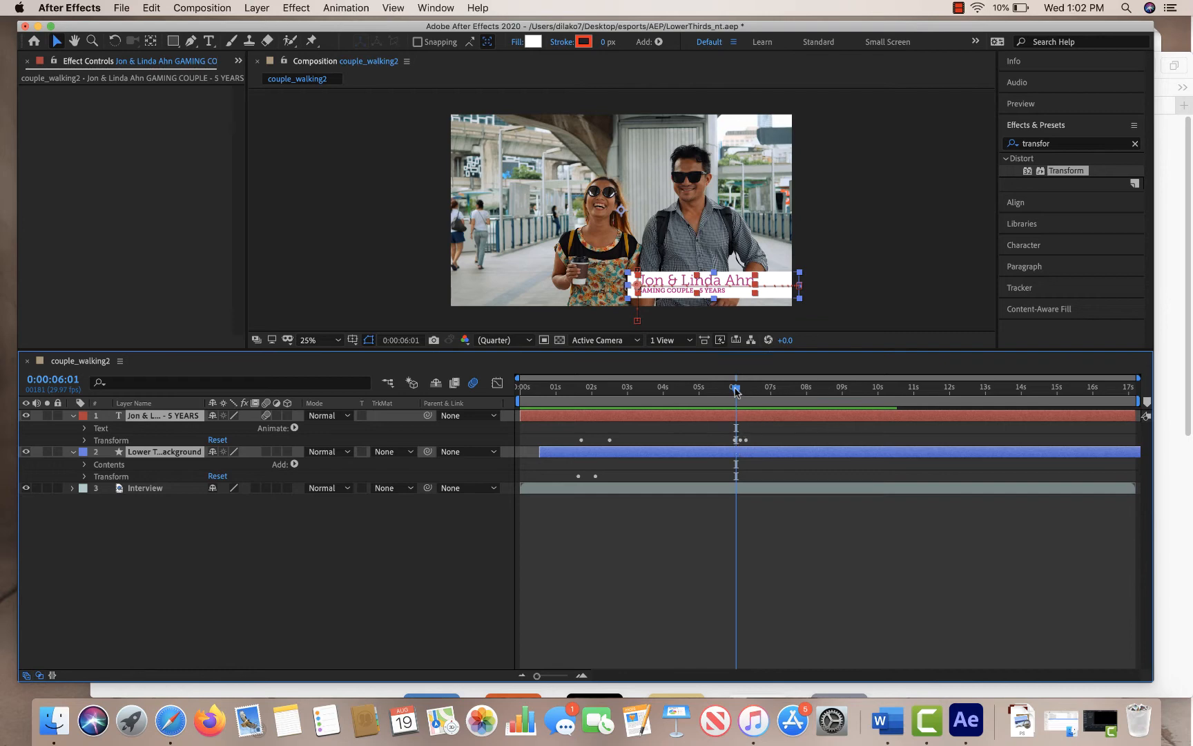
pyautogui.moveTo(737, 392); pyautogui.dragTo(734, 390)
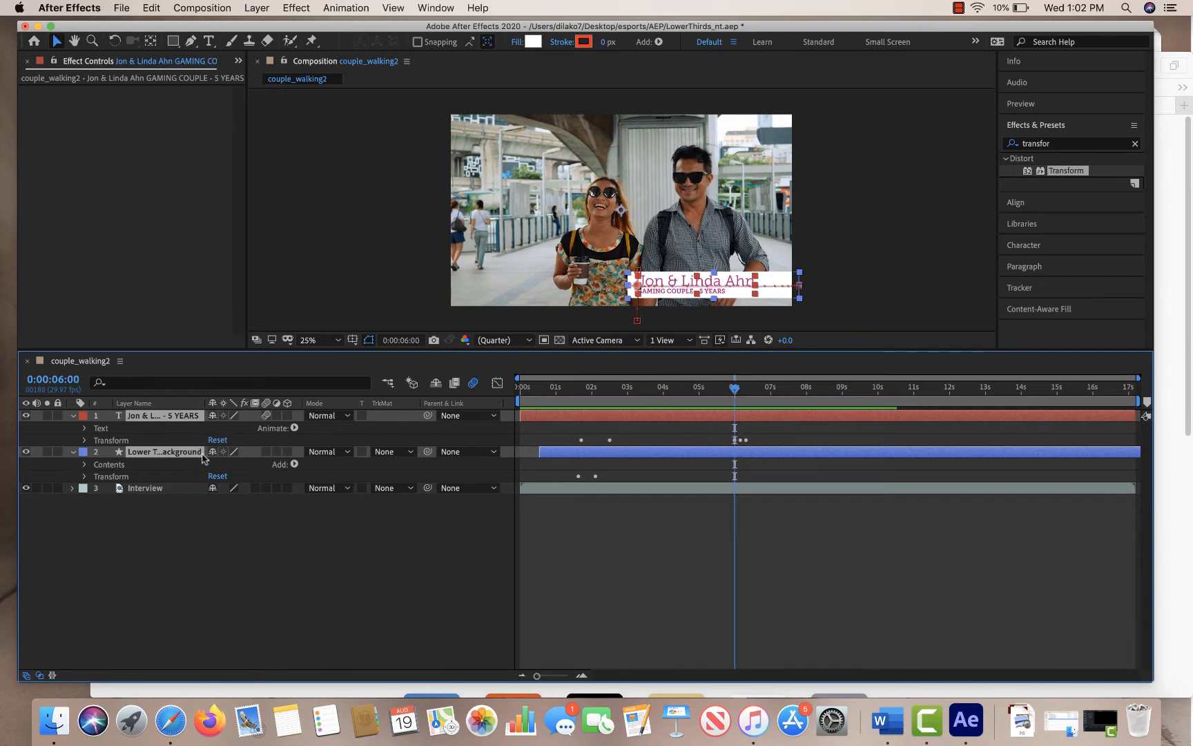
# Add a new shape layer to the composition and rename it Invisible
pyautogui.click(170, 538)
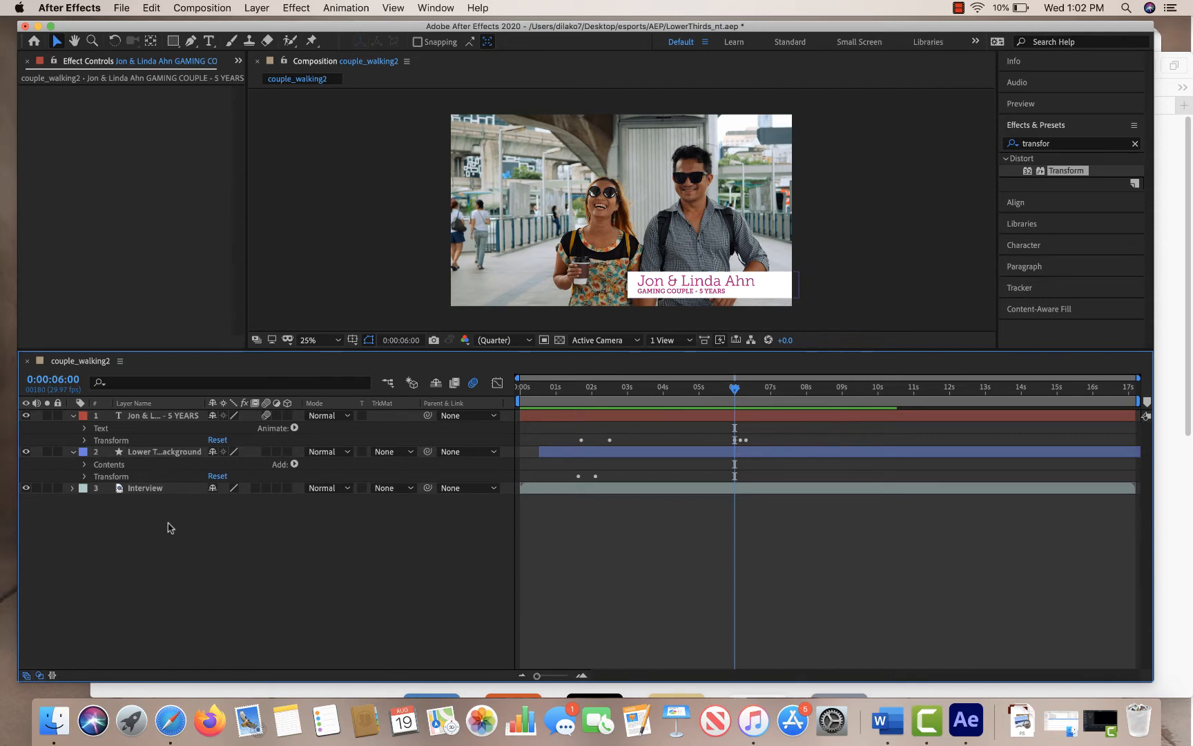
pyautogui.rightClick(170, 529)
pyautogui.moveTo(207, 539)
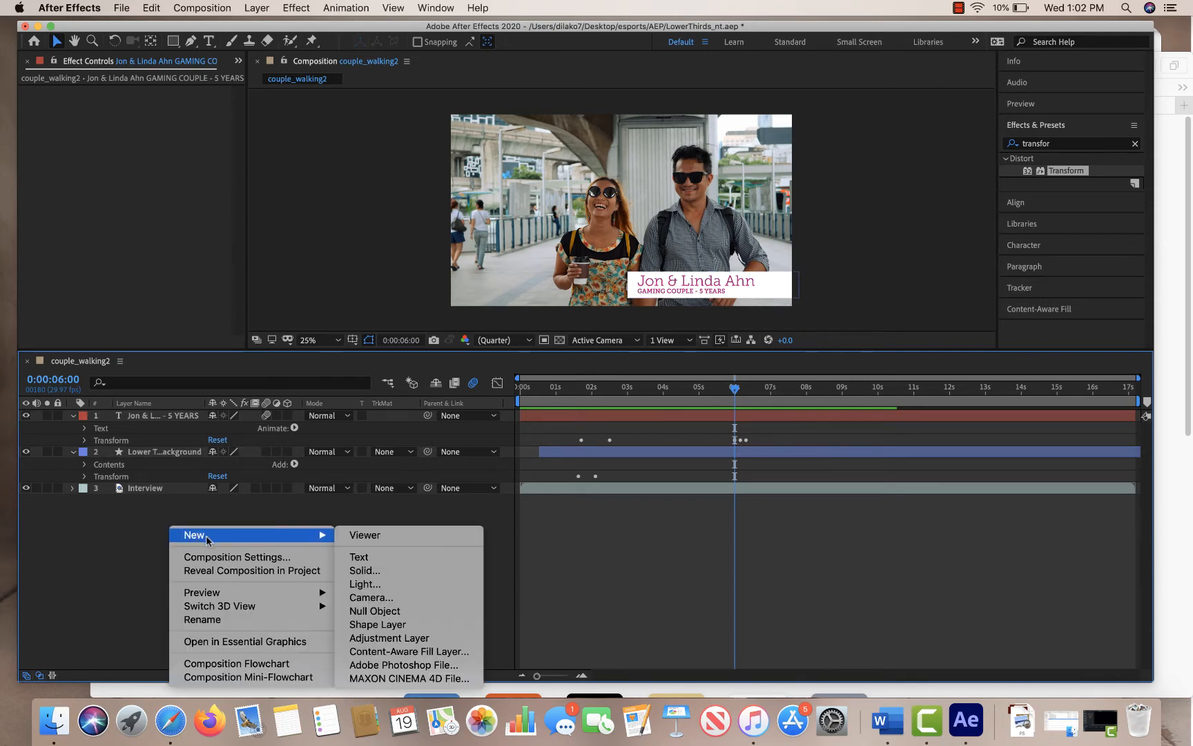
pyautogui.click(399, 624)
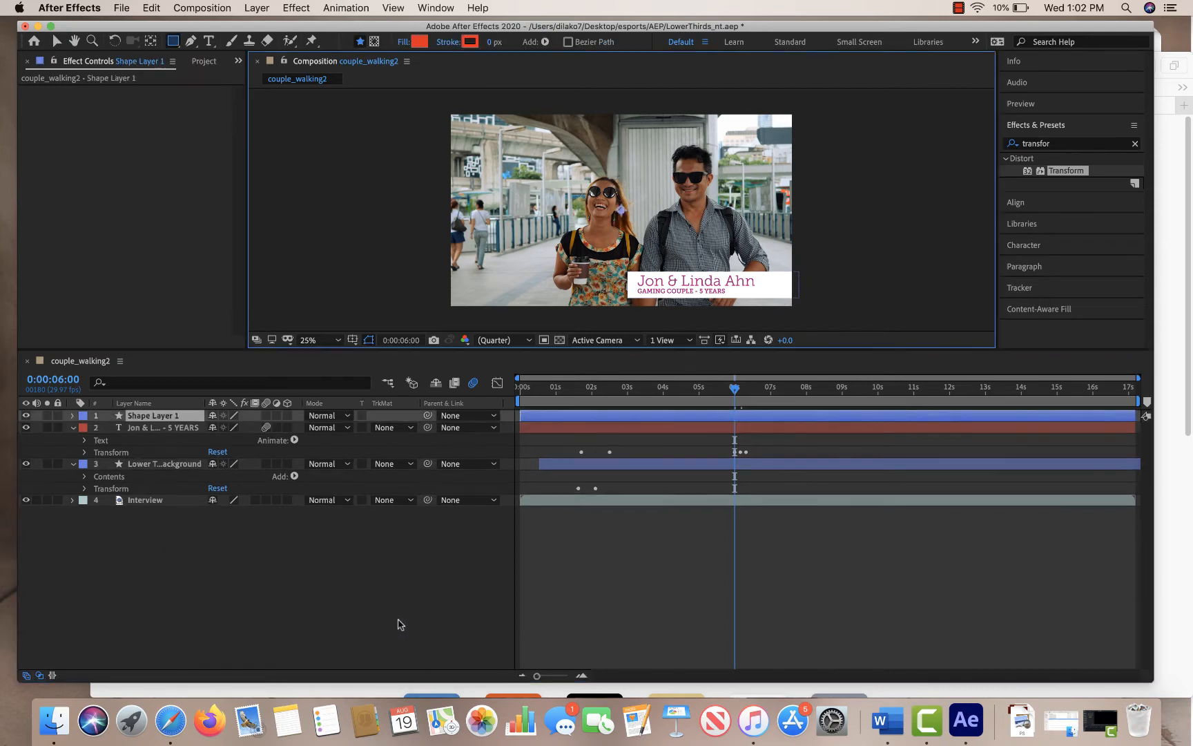
pyautogui.rightClick(147, 417)
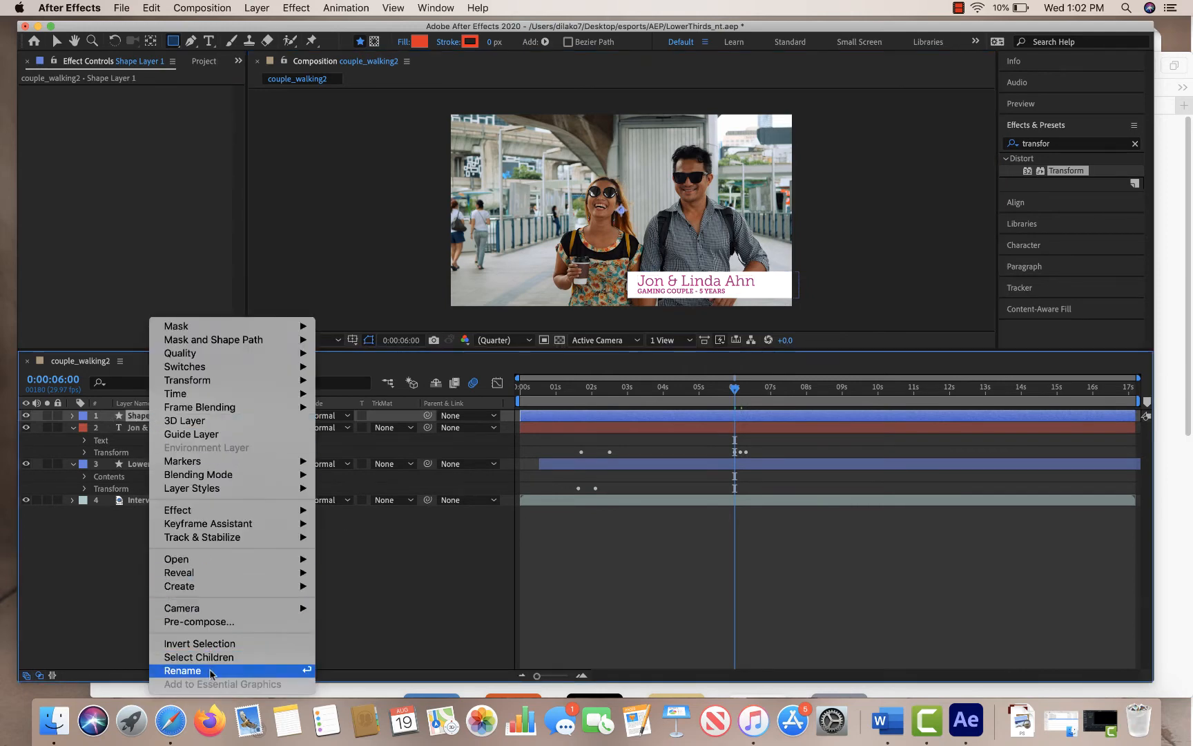
pyautogui.click(210, 673)
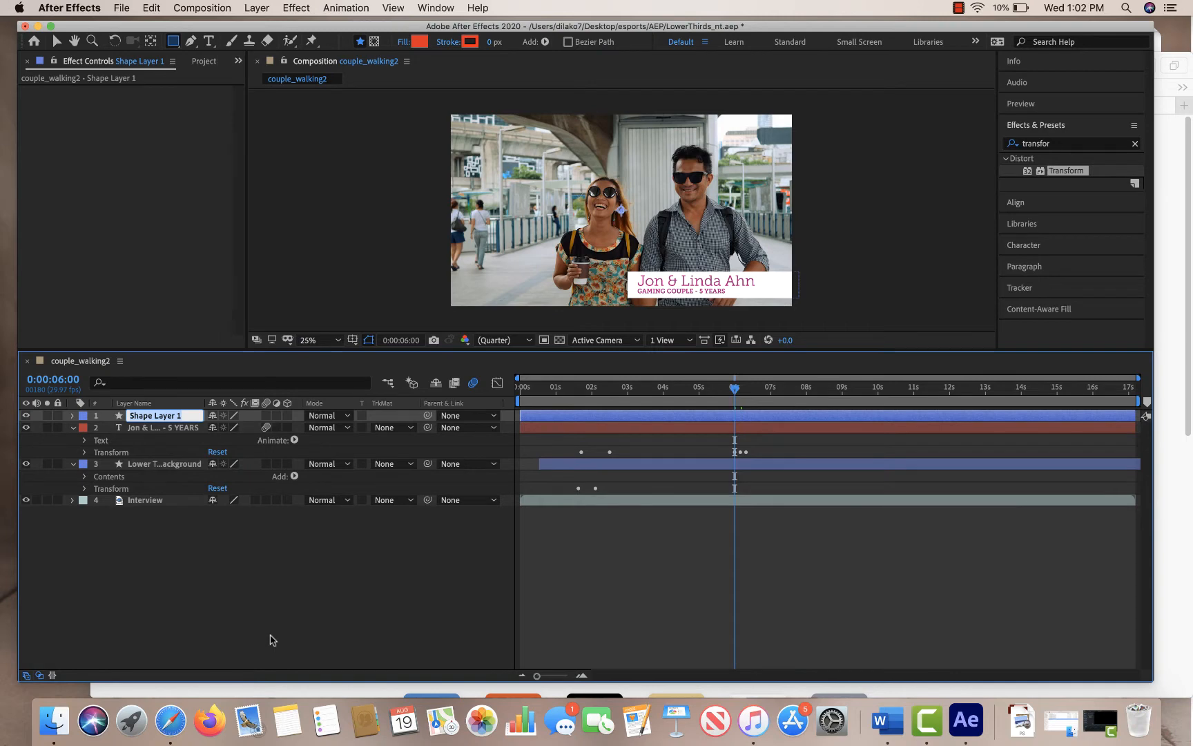
pyautogui.write('invisible')
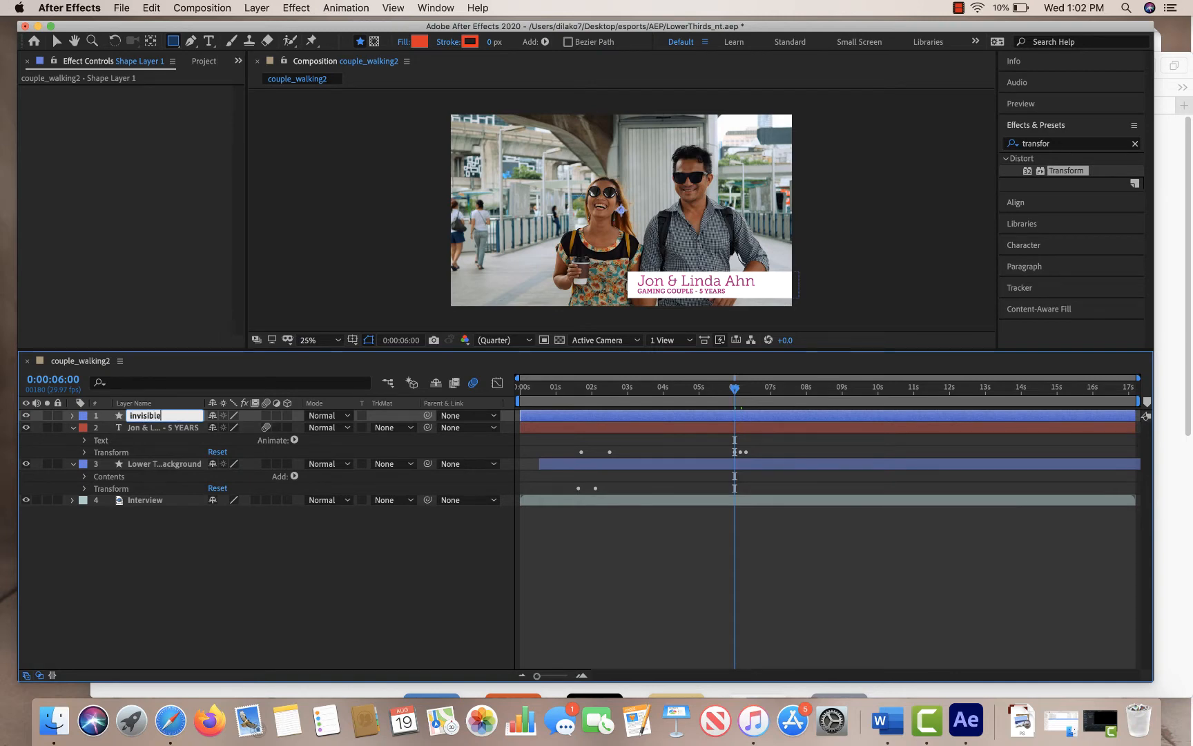
pyautogui.press('Left')
pyautogui.press('Left')
pyautogui.press('BackSpace')
pyautogui.write('I')
pyautogui.press('Return')
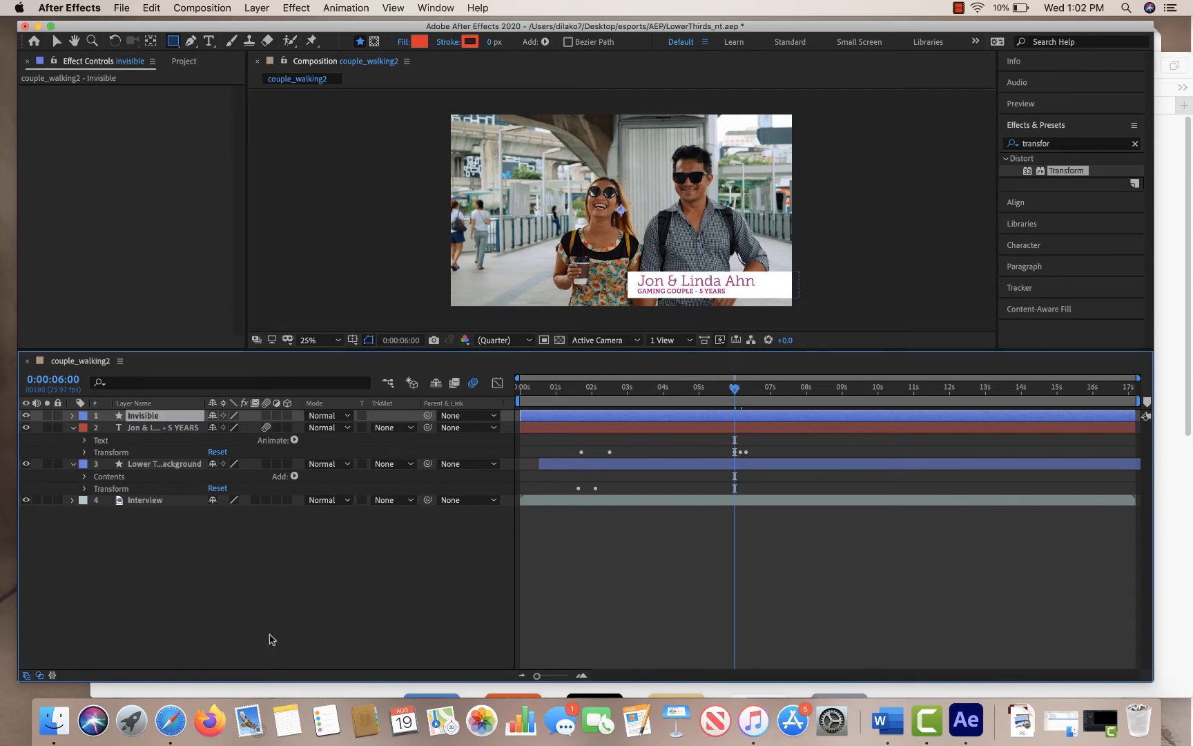
# Move the Invisible layer between the text layer and the Lower Third Background layer
pyautogui.keyDown('shift'); pyautogui.click(109, 427); pyautogui.keyUp('shift')
pyautogui.keyDown('shift'); pyautogui.click(109, 416); pyautogui.keyUp('shift')
pyautogui.click(108, 417)
pyautogui.moveTo(105, 417); pyautogui.dragTo(159, 457)
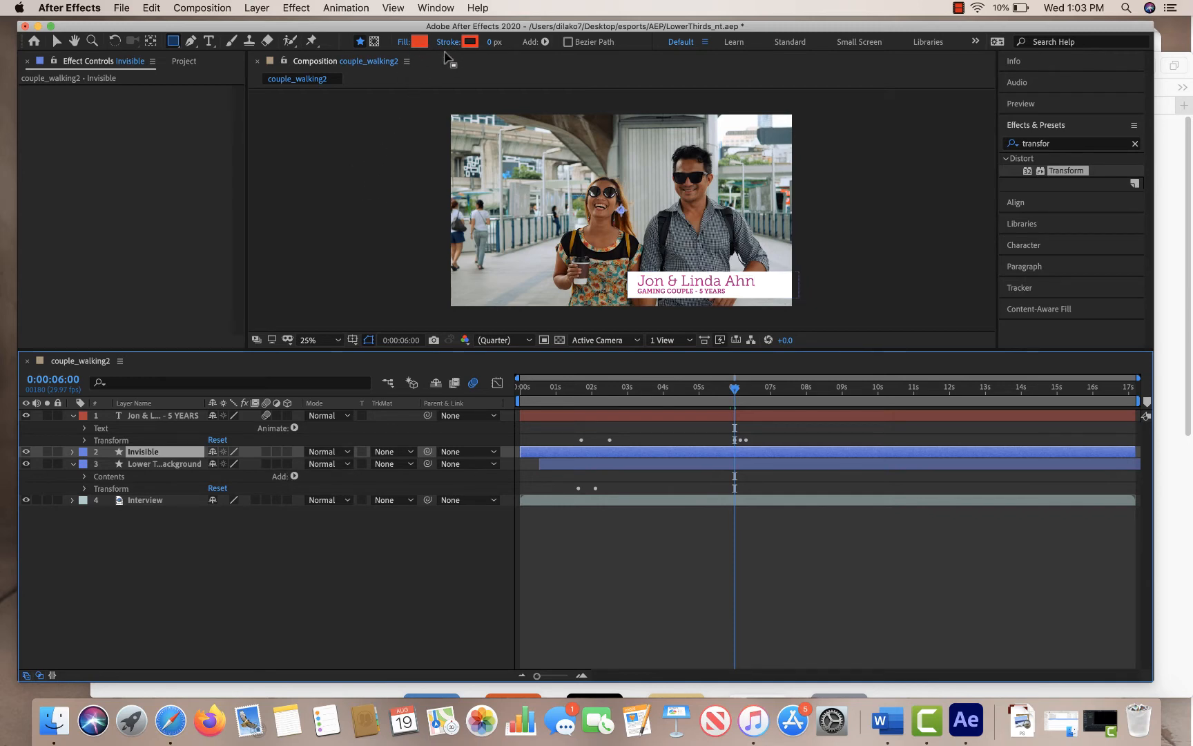
# Draw a rectangle on the Invisible layer that covers the whole white background bar, and lower its upper edge closer to the bar
pyautogui.click(175, 41)
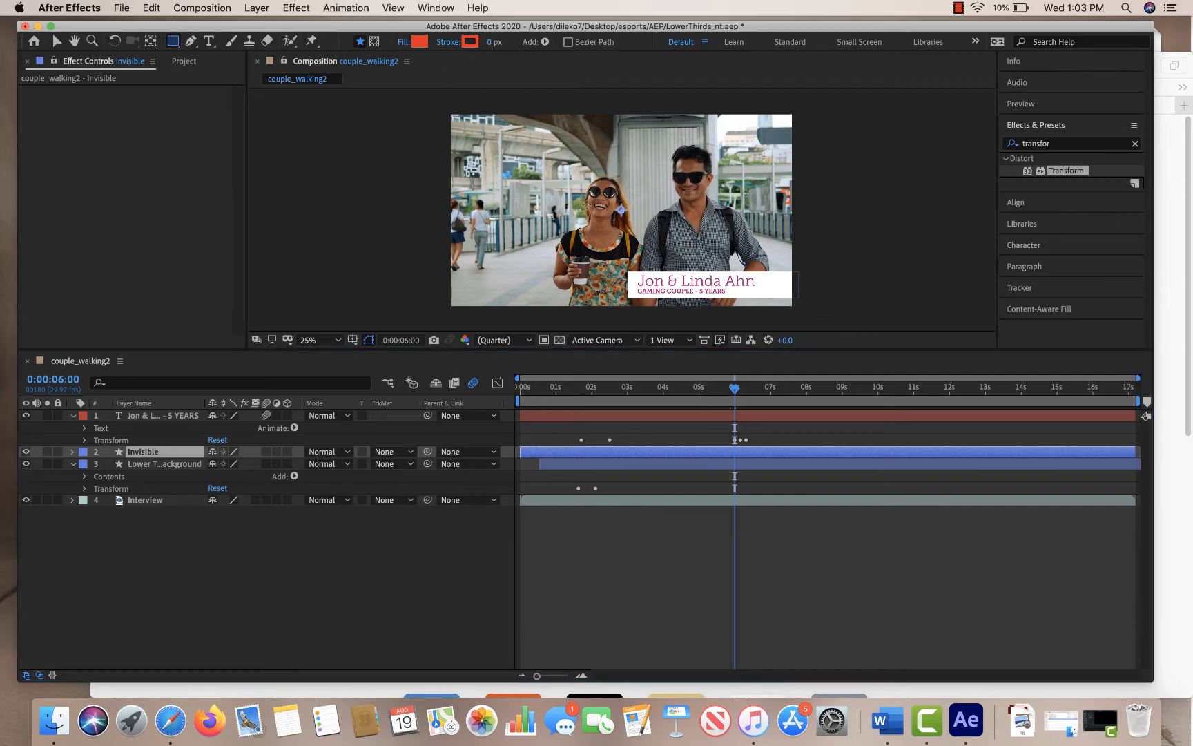
pyautogui.moveTo(617, 257)
pyautogui.mouseDown()
pyautogui.moveTo(659, 296)
pyautogui.moveTo(810, 301)
pyautogui.mouseUp()
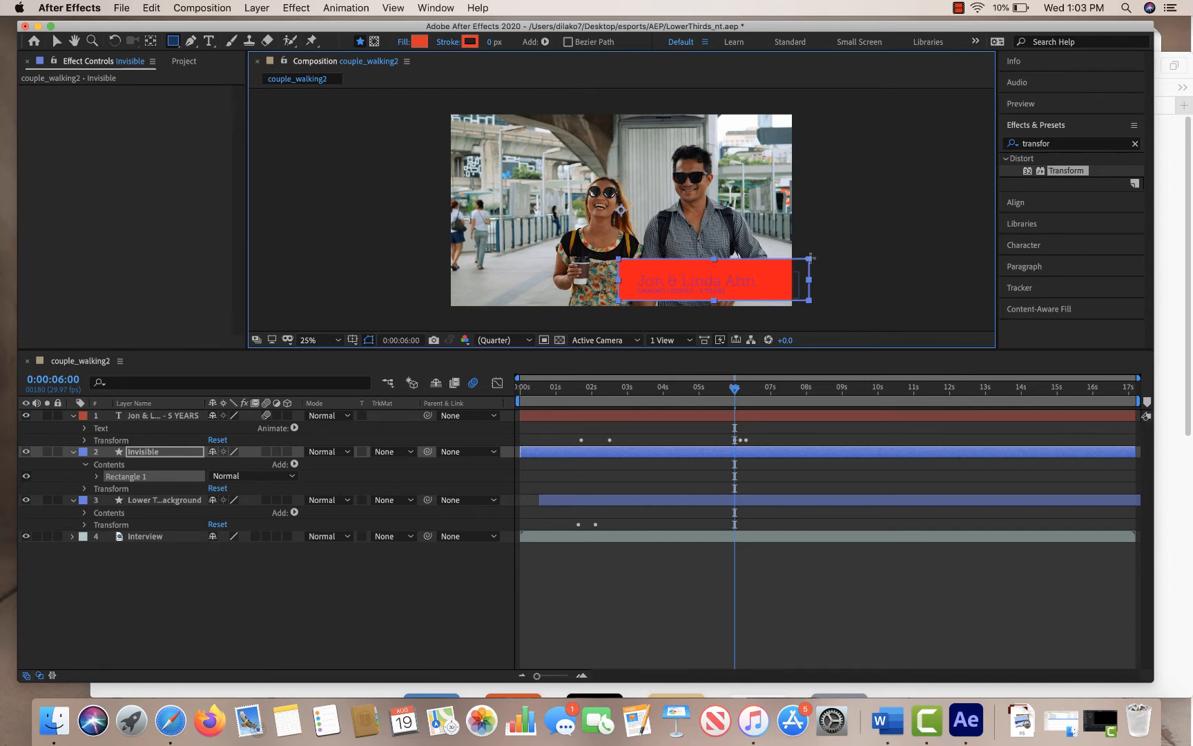
pyautogui.click(58, 41)
pyautogui.moveTo(716, 261)
pyautogui.mouseDown()
pyautogui.moveTo(733, 277)
pyautogui.moveTo(715, 271)
pyautogui.mouseUp()
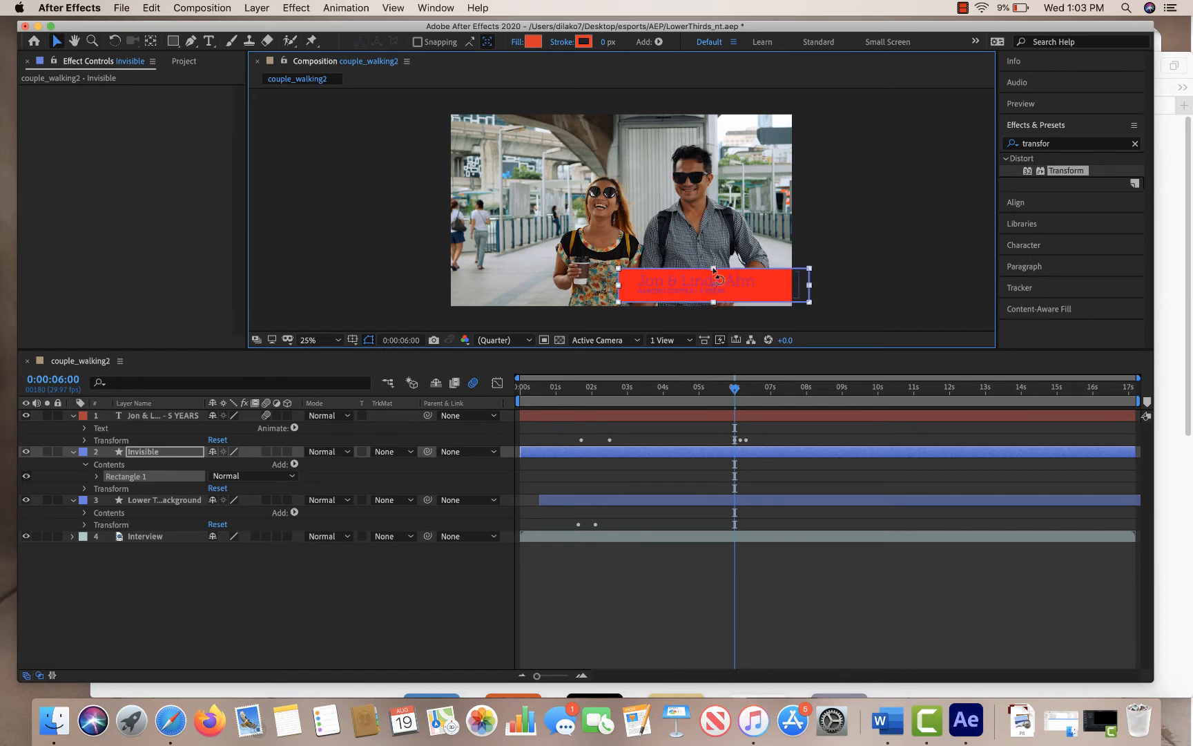
pyautogui.click(881, 252)
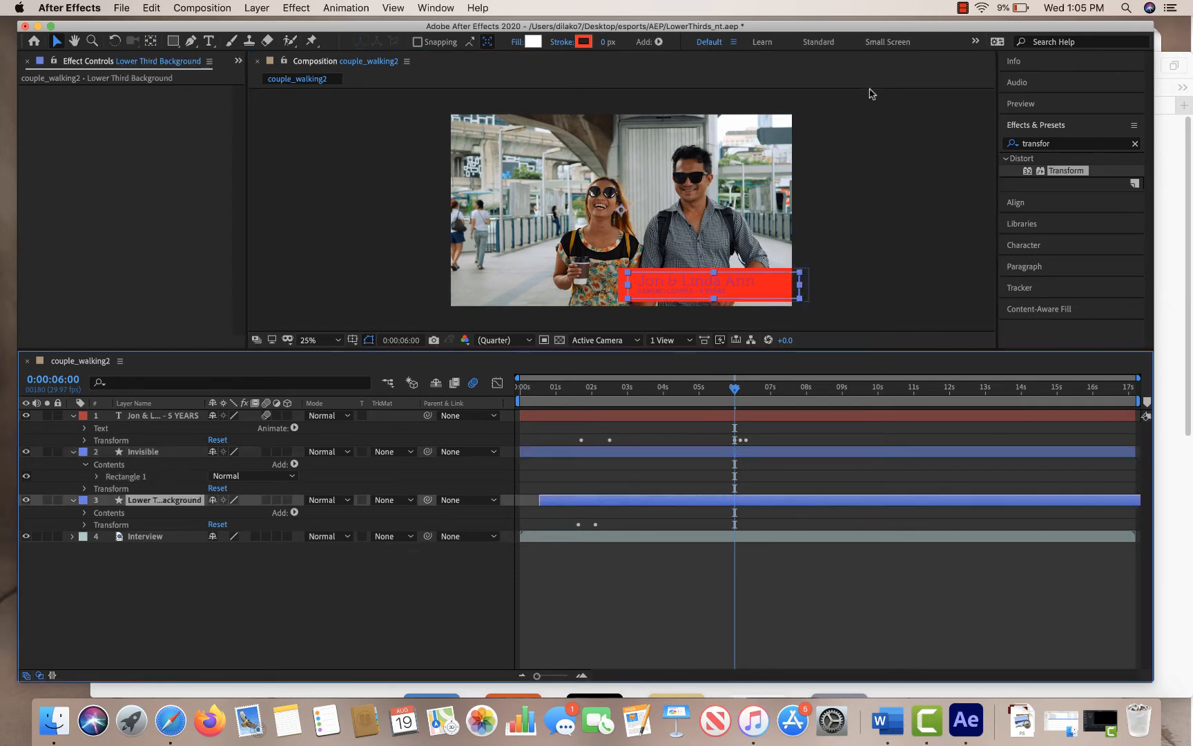
pyautogui.click(902, 282)
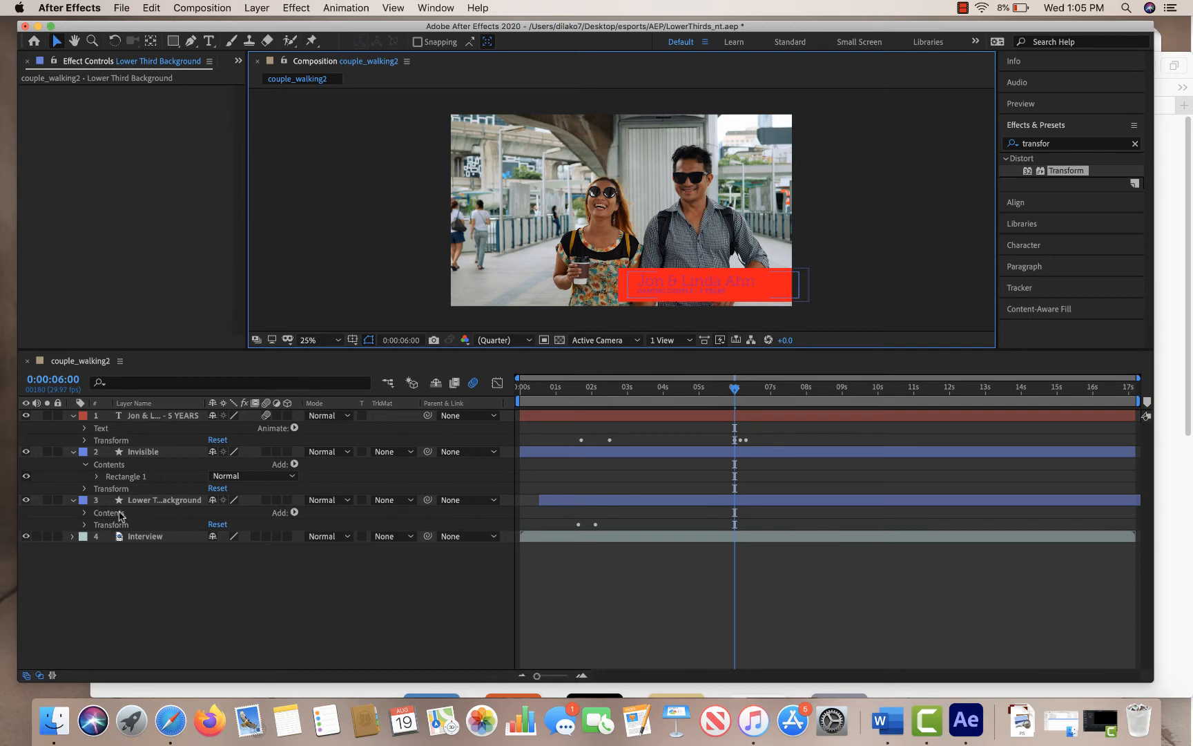
# Turn on Position keyframing for the Invisible layer at 0:00:06:04 to set its starting keyframe
pyautogui.click(624, 278)
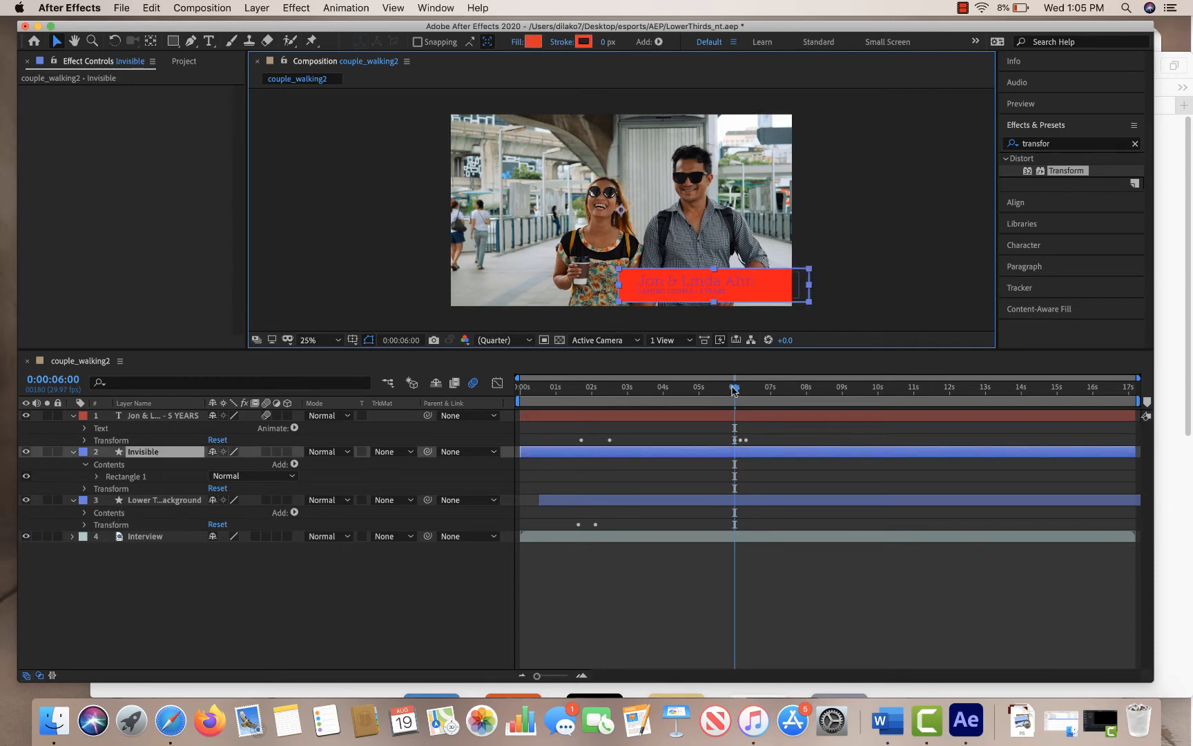
pyautogui.moveTo(734, 387); pyautogui.dragTo(739, 392)
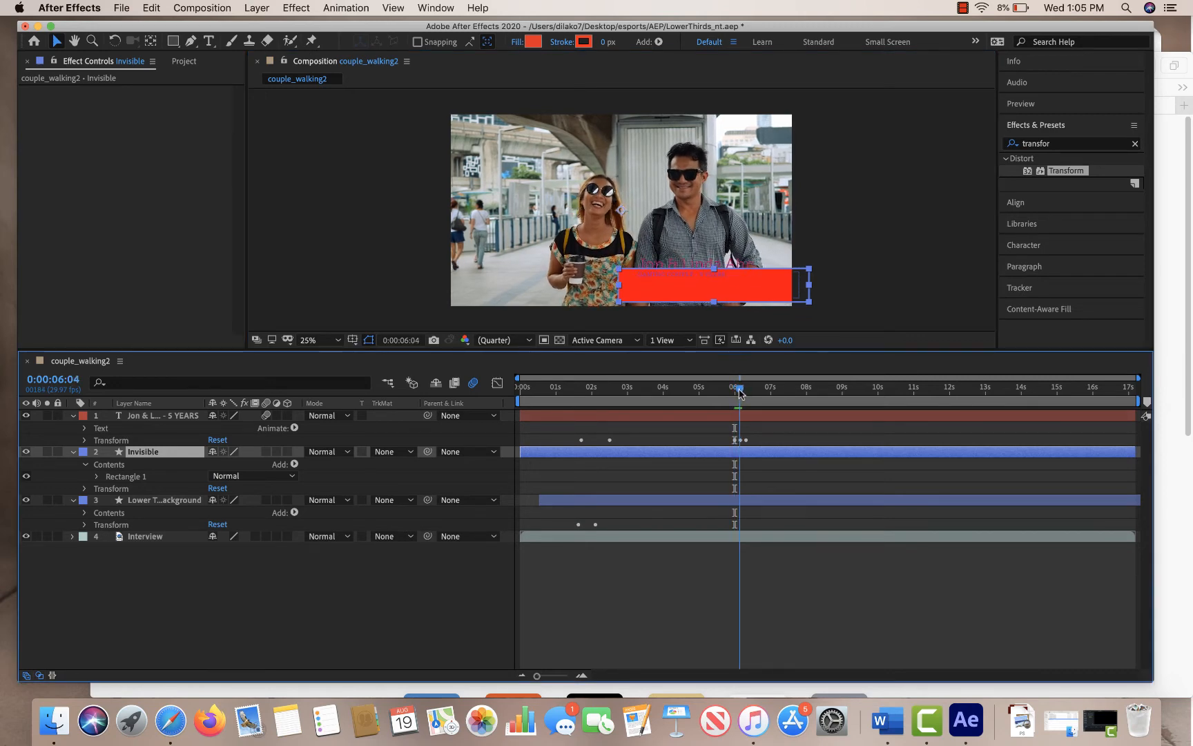
pyautogui.click(83, 488)
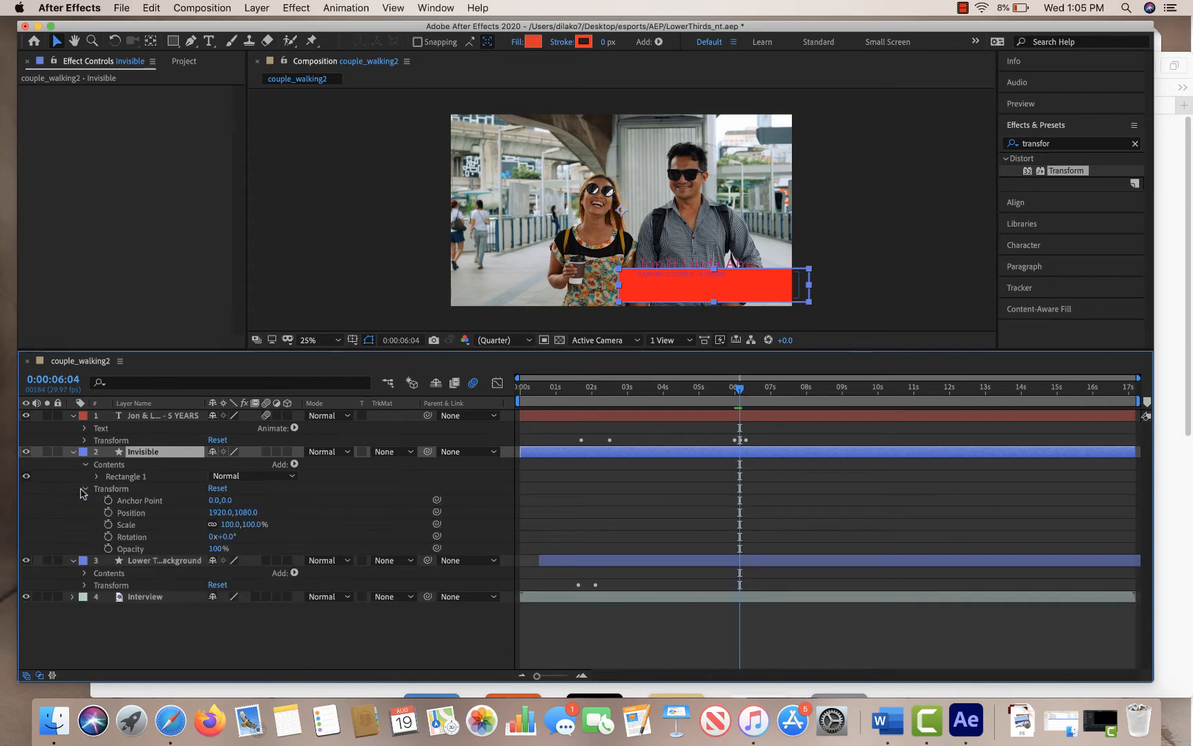
pyautogui.click(108, 512)
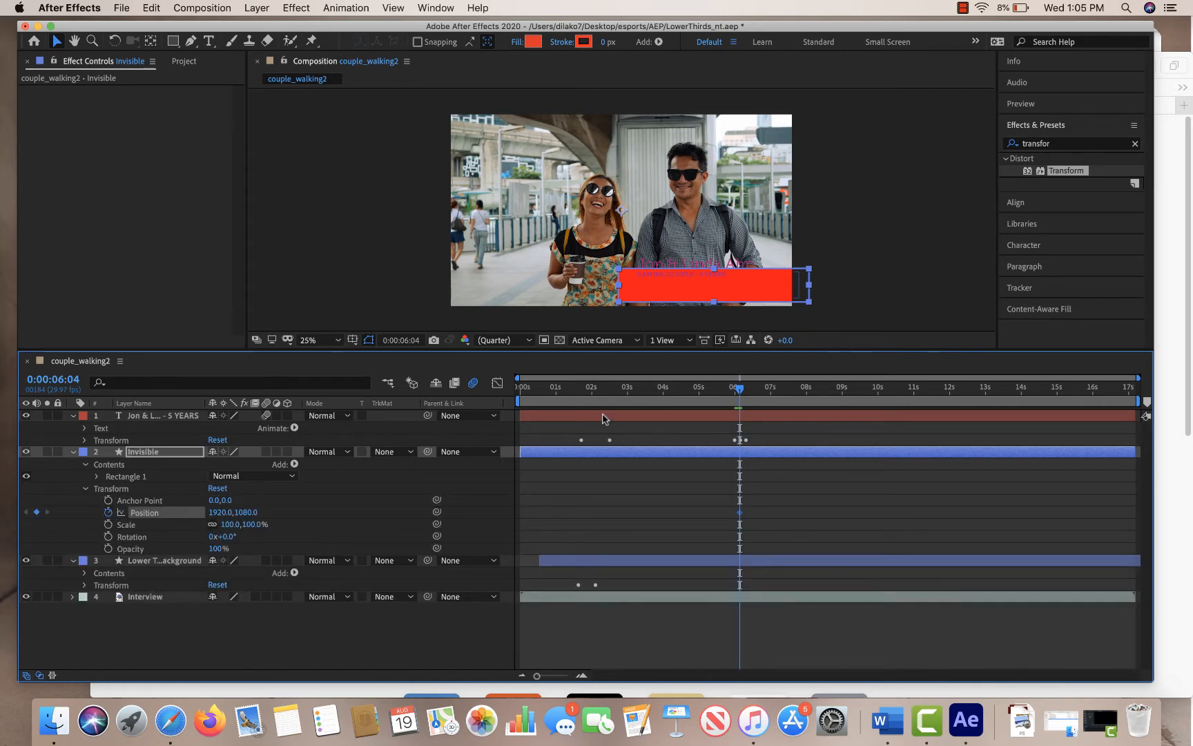
# Add a Position keyframe at 0:00:06:13 and move the Invisible rectangle straight down out of frame to 1920.0, 1536.0
pyautogui.moveTo(743, 391); pyautogui.dragTo(751, 392)
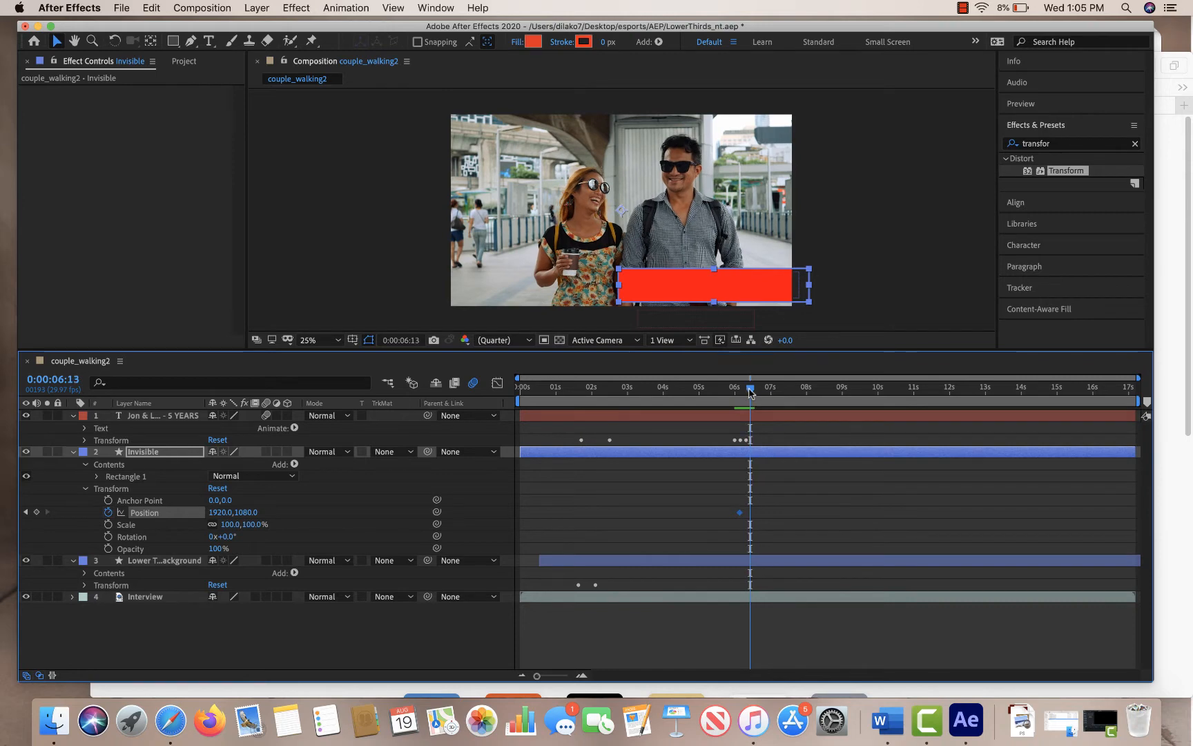
pyautogui.click(36, 511)
pyautogui.hotkey('shift', 'Down')
pyautogui.hotkey('shift', 'Down')
pyautogui.hotkey('shift', 'Down')
pyautogui.hotkey('shift', 'Down')
pyautogui.hotkey('shift', 'Down')
pyautogui.hotkey('shift', 'Down')
pyautogui.hotkey('shift', 'Down')
pyautogui.hotkey('shift', 'Down')
pyautogui.hotkey('shift', 'Down')
pyautogui.hotkey('shift', 'Down')
pyautogui.hotkey('shift', 'Down')
pyautogui.hotkey('shift', 'Down')
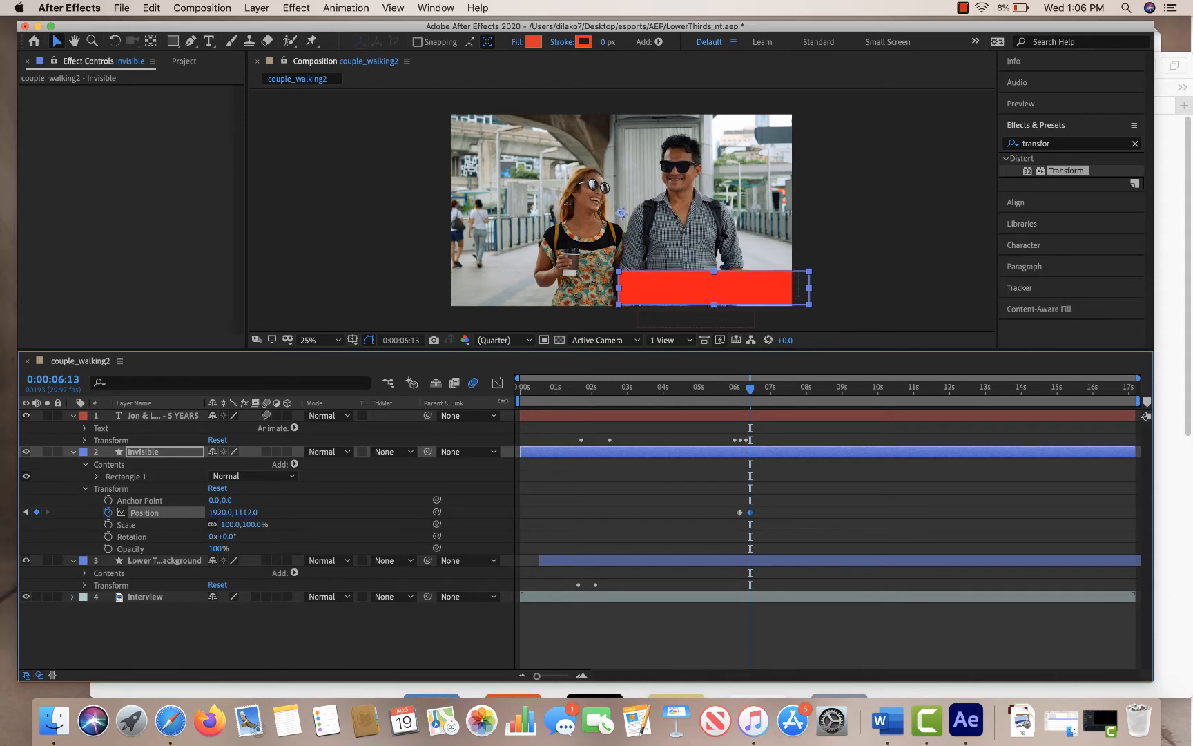
pyautogui.hotkey('shift', 'Down')
pyautogui.hotkey('shift', 'Down')
pyautogui.hotkey('shift', 'Down')
pyautogui.hotkey('shift', 'Down')
pyautogui.hotkey('shift', 'Down')
pyautogui.hotkey('shift', 'Down')
pyautogui.hotkey('shift', 'Down')
pyautogui.hotkey('shift', 'Down')
pyautogui.hotkey('shift', 'Down')
pyautogui.hotkey('shift', 'Down')
pyautogui.hotkey('shift', 'Down')
pyautogui.hotkey('shift', 'Down')
pyautogui.hotkey('shift', 'Down')
pyautogui.hotkey('shift', 'Down')
pyautogui.hotkey('shift', 'Down')
pyautogui.hotkey('shift', 'Down')
pyautogui.hotkey('shift', 'Down')
pyautogui.hotkey('shift', 'Down')
pyautogui.hotkey('shift', 'Down')
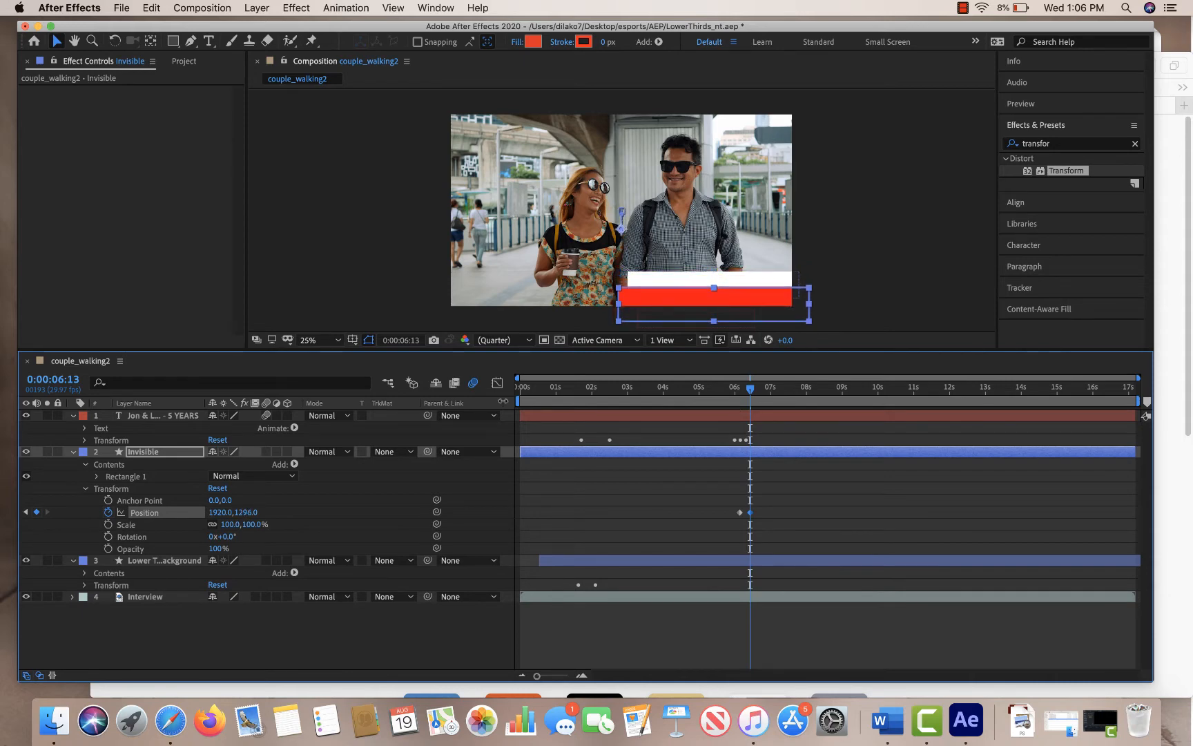
pyautogui.hotkey('shift', 'Down')
pyautogui.hotkey('shift', 'Down')
pyautogui.hotkey('shift', 'Down')
pyautogui.hotkey('shift', 'Down')
pyautogui.hotkey('shift', 'Down')
pyautogui.hotkey('shift', 'Down')
pyautogui.hotkey('shift', 'Down')
pyautogui.hotkey('shift', 'Down')
pyautogui.hotkey('shift', 'Down')
pyautogui.hotkey('shift', 'Down')
pyautogui.hotkey('shift', 'Down')
pyautogui.hotkey('shift', 'Down')
pyautogui.hotkey('shift', 'Down')
pyautogui.hotkey('shift', 'Down')
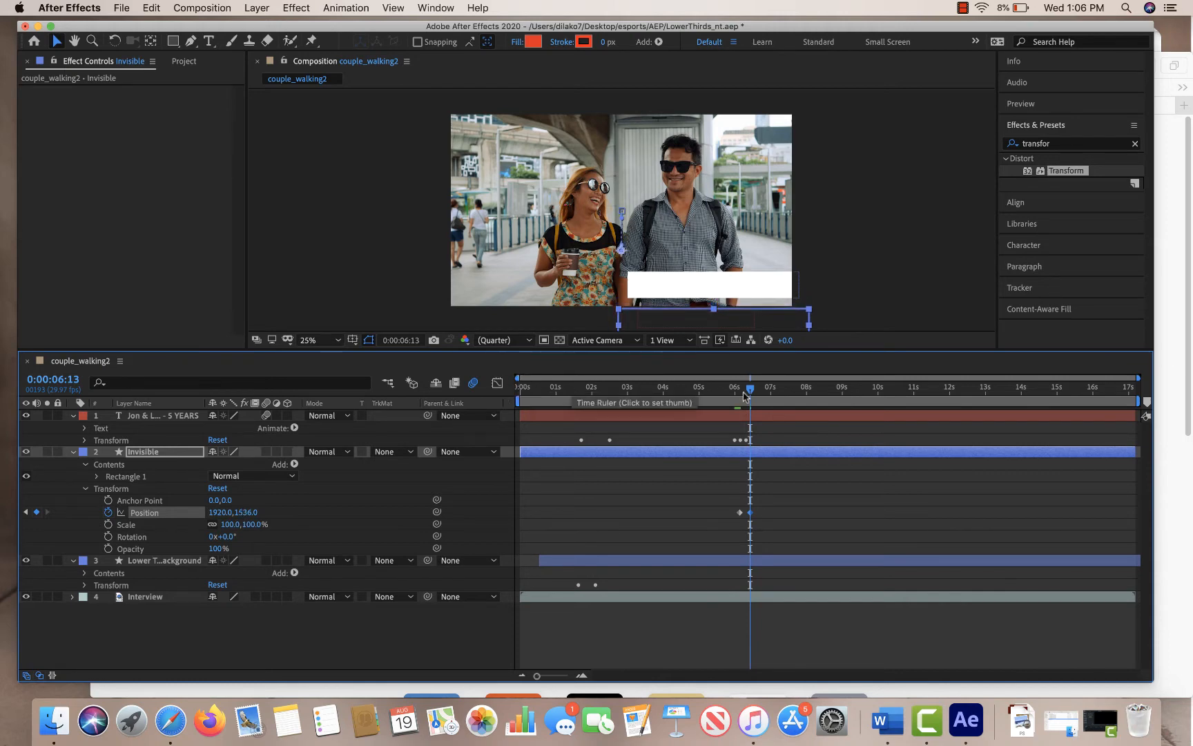
# Set the Lower Third Background layer's track matte to Alpha Matte "Invisible"
pyautogui.moveTo(750, 389)
pyautogui.mouseDown()
pyautogui.moveTo(736, 394)
pyautogui.moveTo(749, 399)
pyautogui.mouseUp()
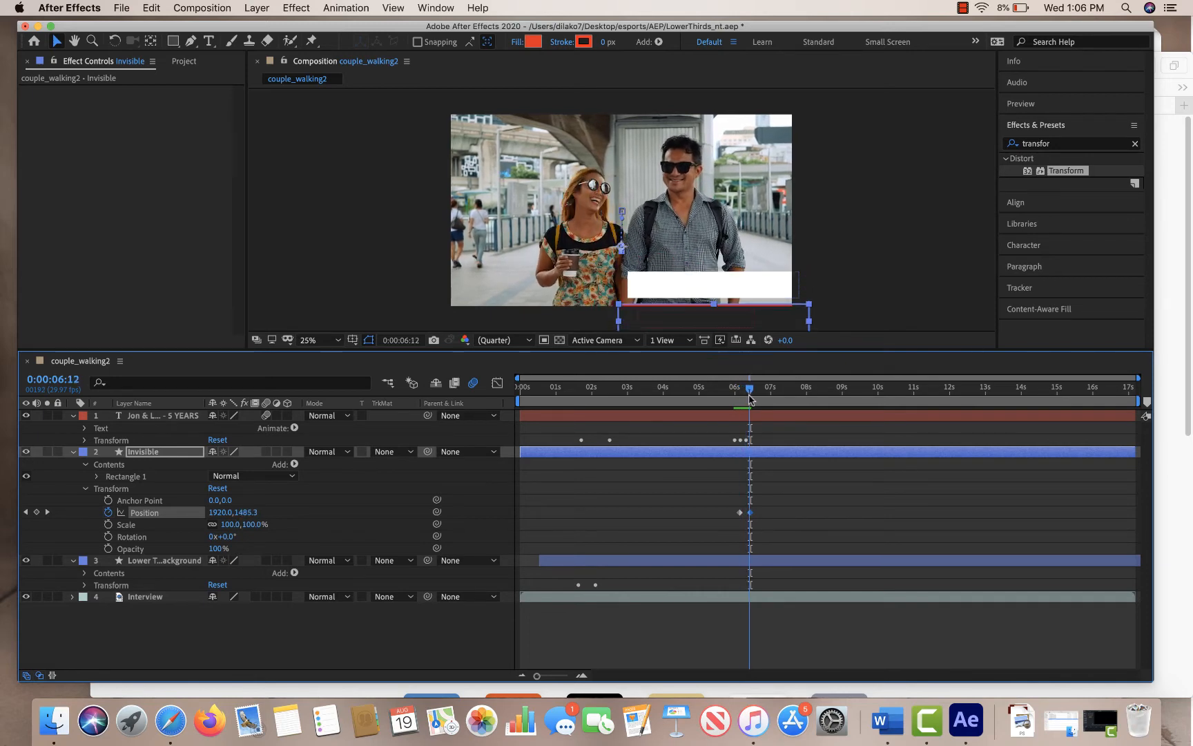
pyautogui.click(156, 561)
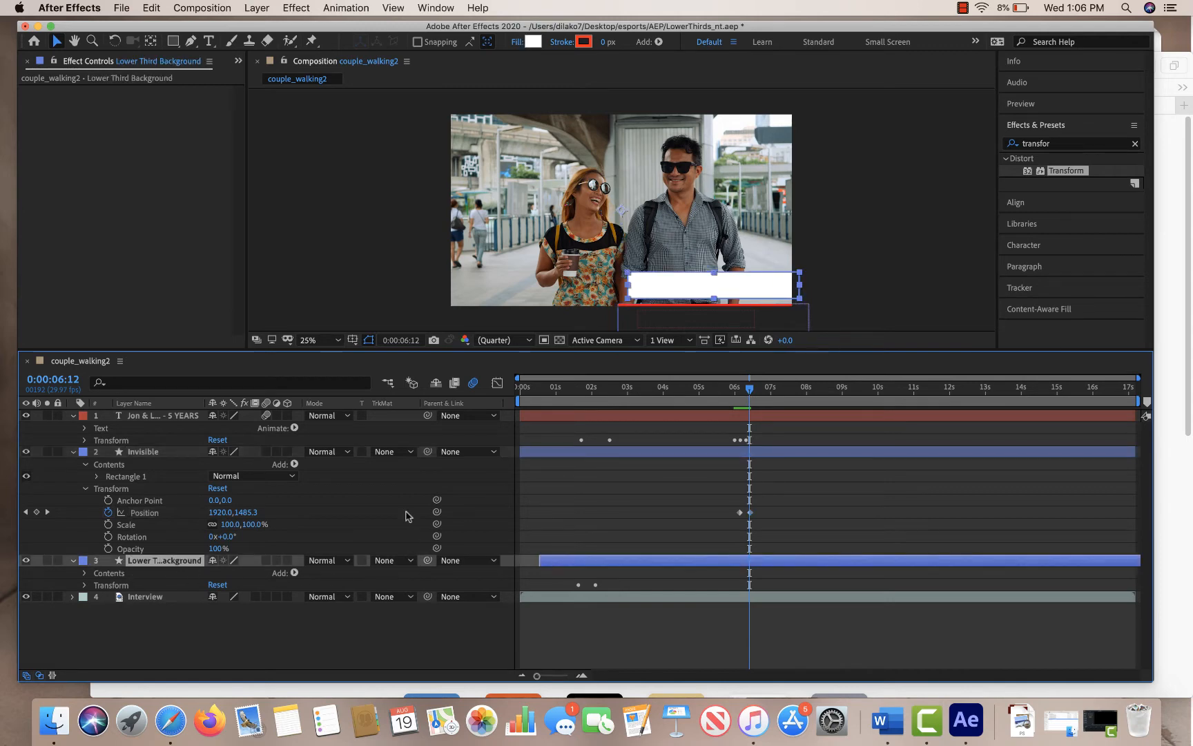
pyautogui.click(392, 561)
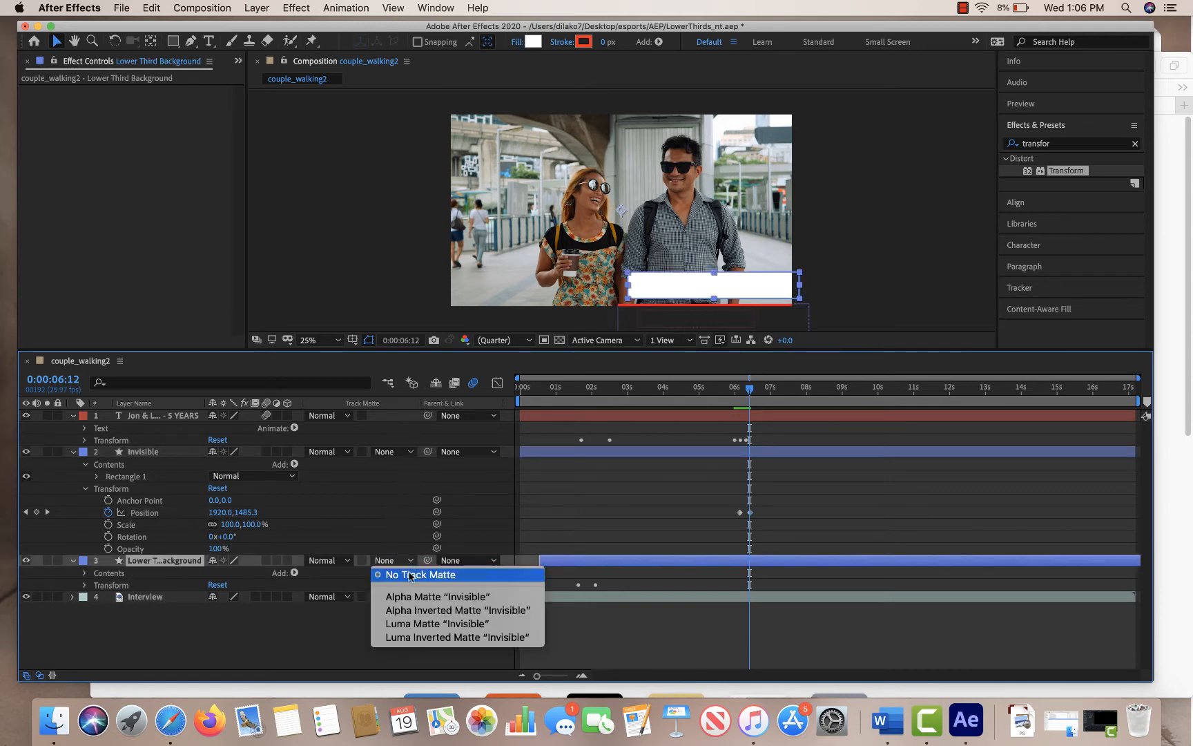
pyautogui.click(415, 598)
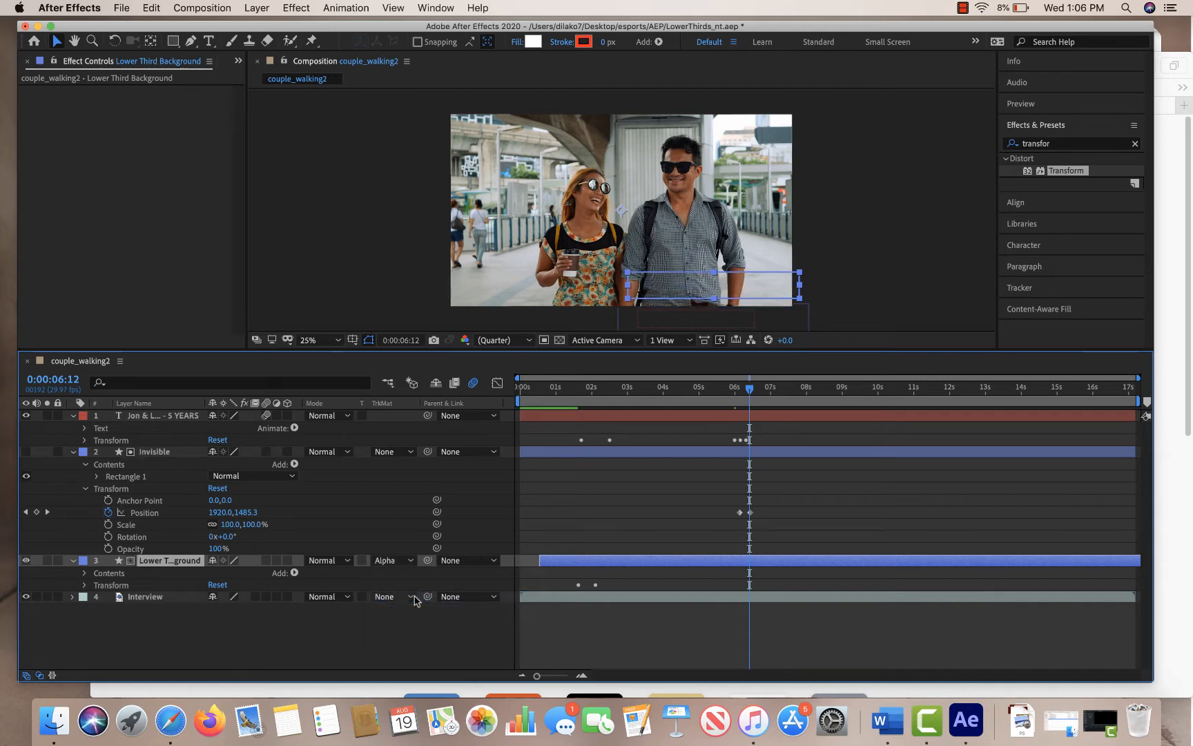
# Preview the complete lower-third animation from the start, past the exit of the text and background
pyautogui.moveTo(749, 393)
pyautogui.mouseDown()
pyautogui.moveTo(686, 398)
pyautogui.moveTo(750, 408)
pyautogui.mouseUp()
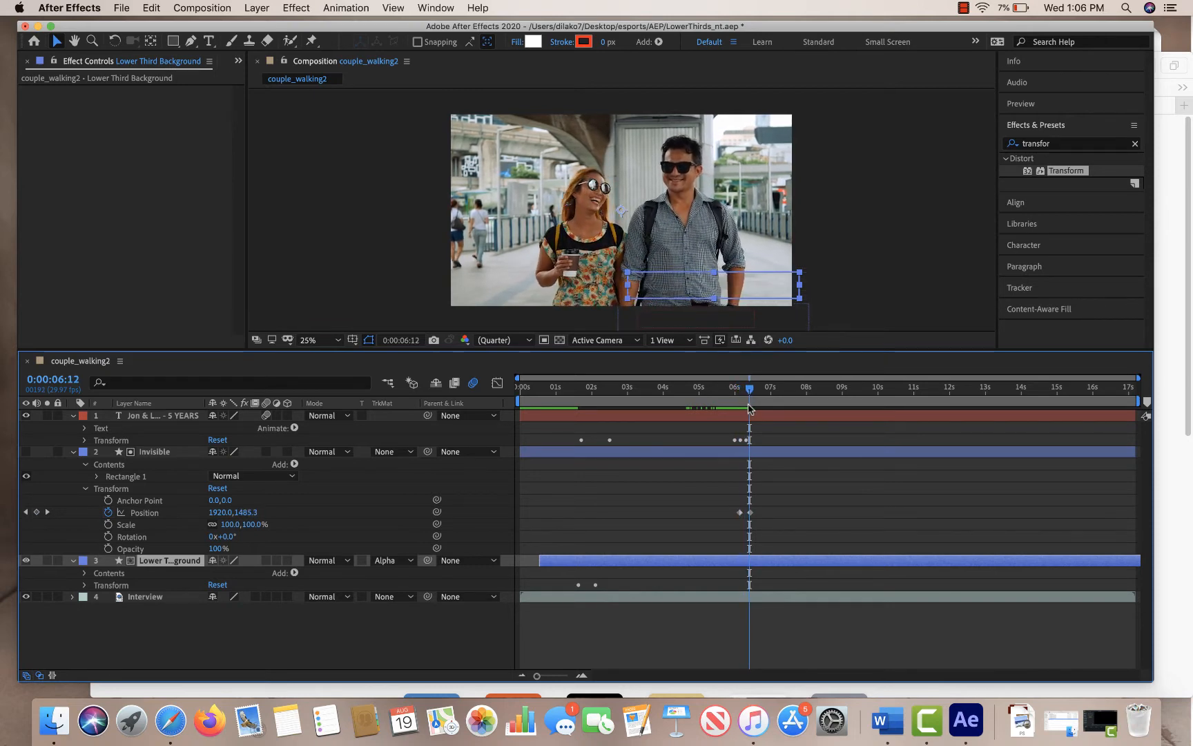
pyautogui.click(865, 315)
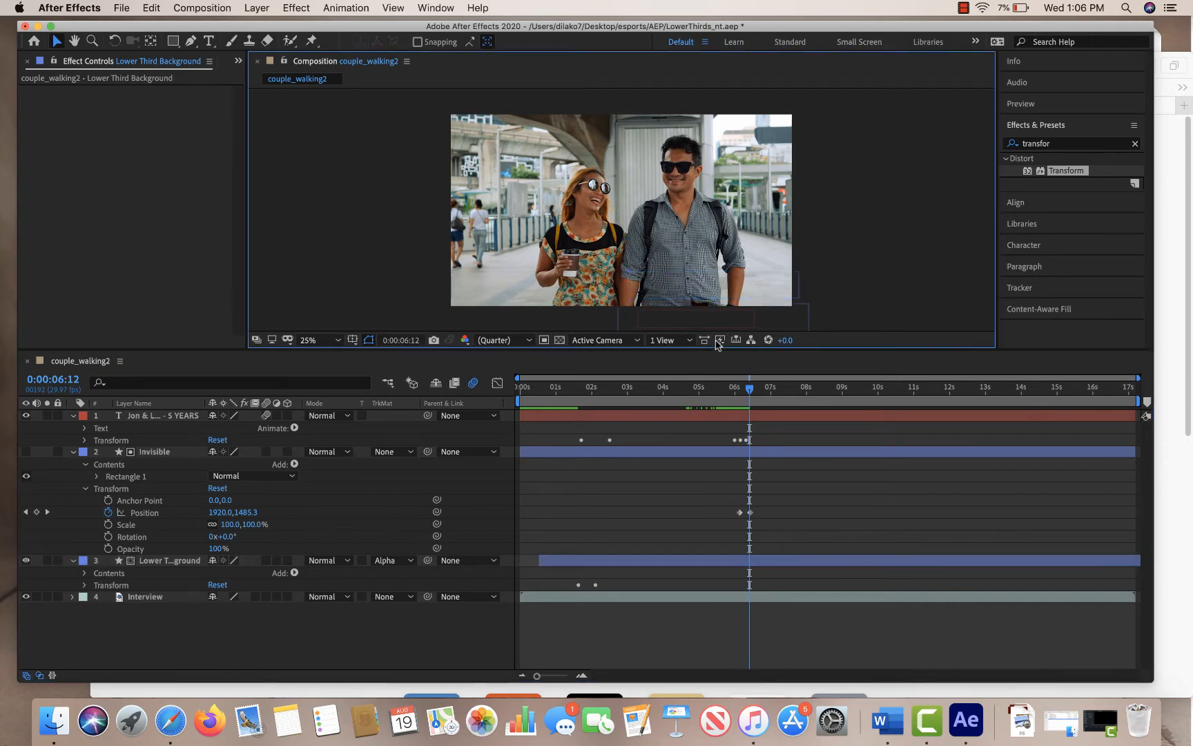
pyautogui.moveTo(746, 390); pyautogui.dragTo(520, 389)
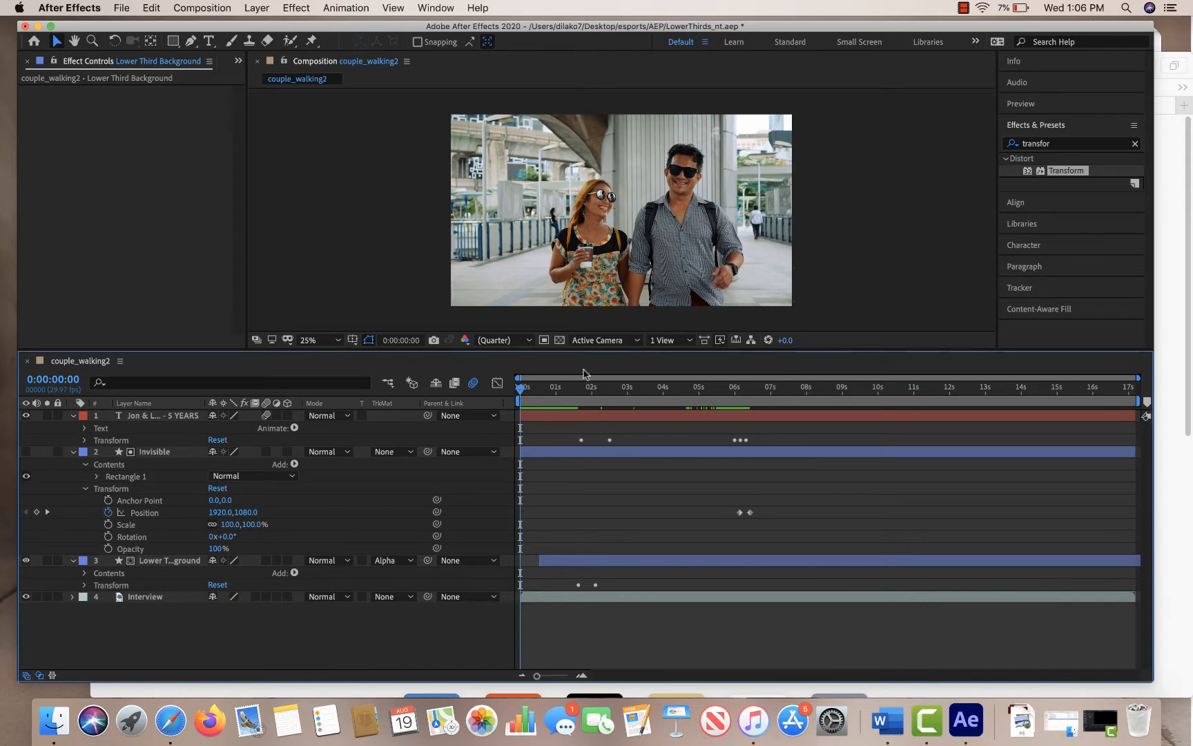
pyautogui.press('space')
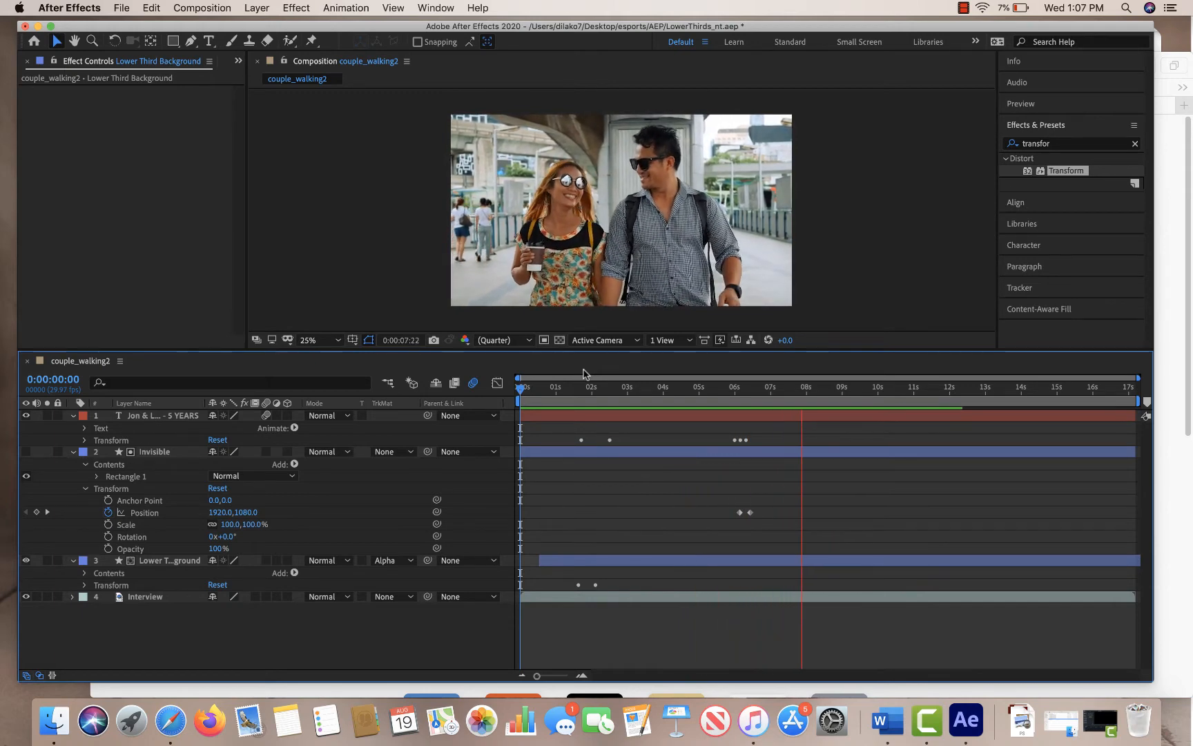
pyautogui.press('space')
# Try a slower background exit by moving the Invisible layer's second Position keyframe to about 0:00:06:21, and preview it from 0:00:06:00
pyautogui.click(826, 474)
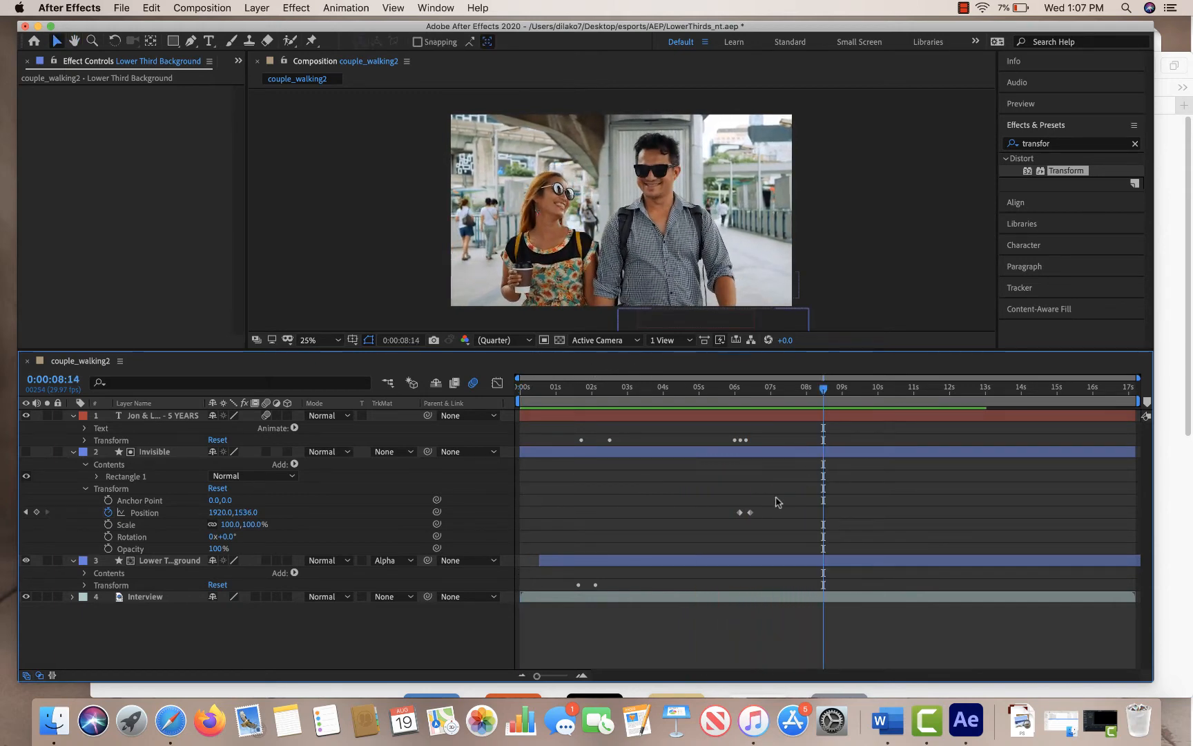
pyautogui.moveTo(769, 504); pyautogui.dragTo(746, 525)
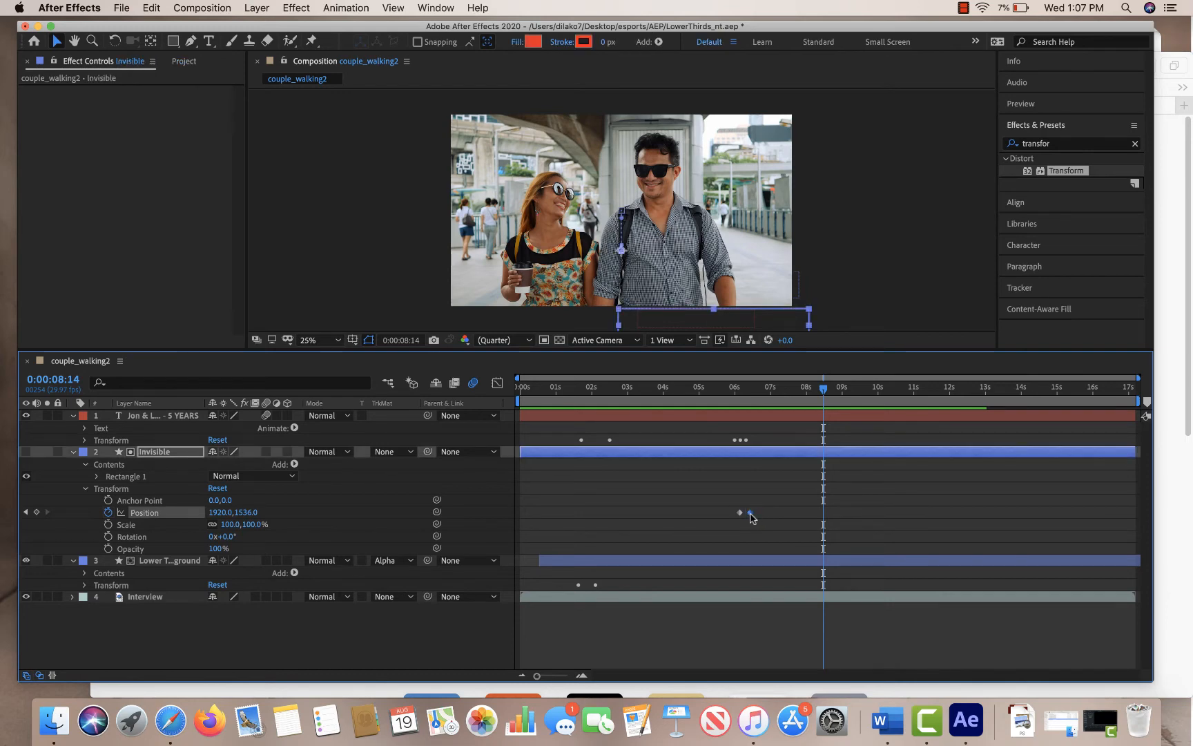
pyautogui.moveTo(753, 517); pyautogui.dragTo(765, 511)
pyautogui.moveTo(823, 390); pyautogui.dragTo(734, 400)
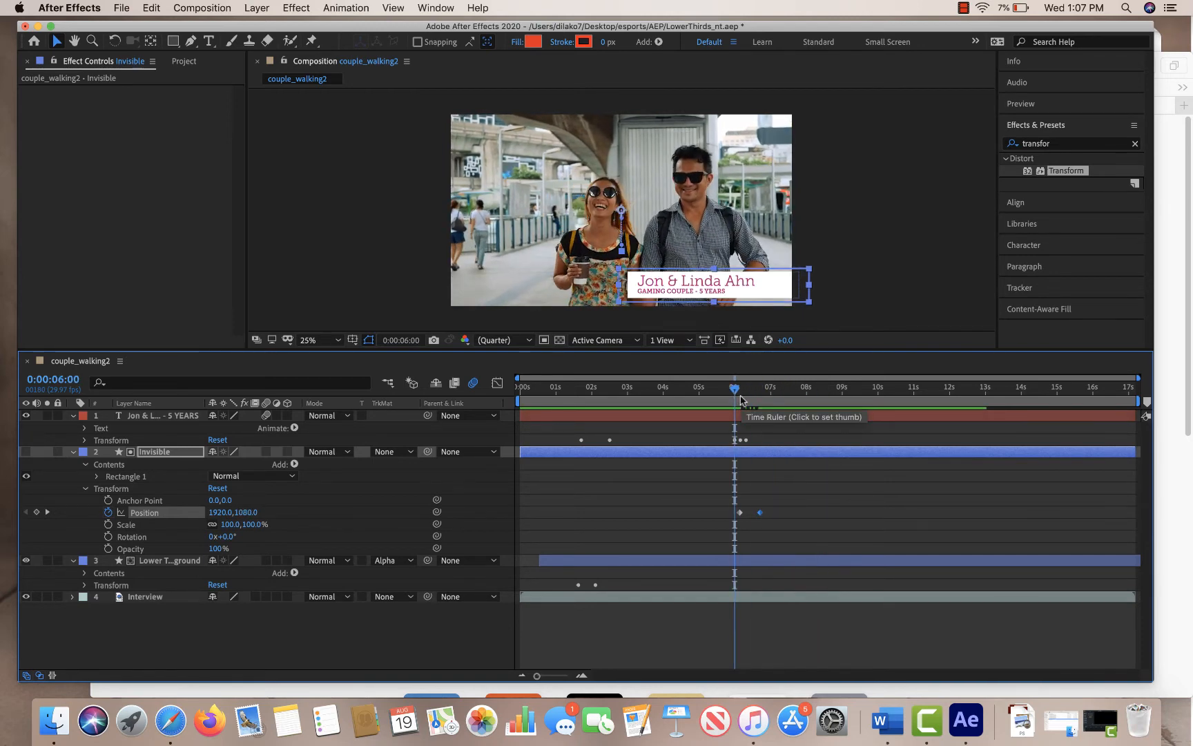
pyautogui.press('space')
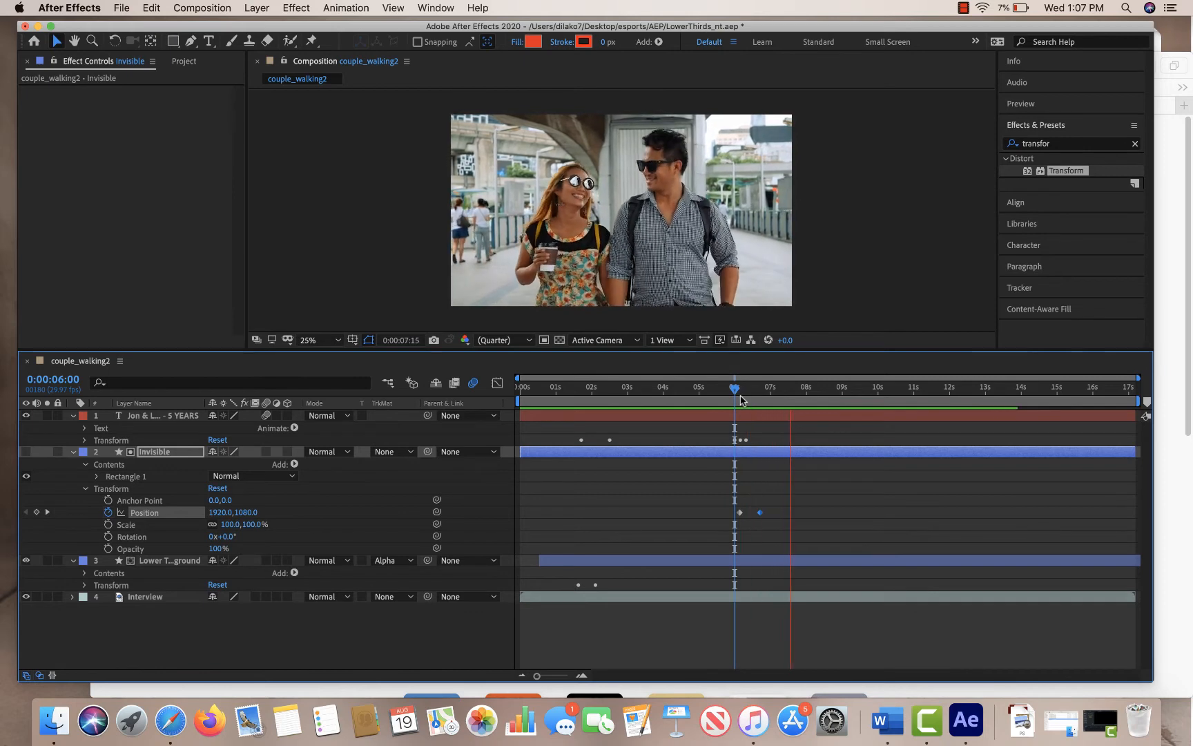
pyautogui.press('space')
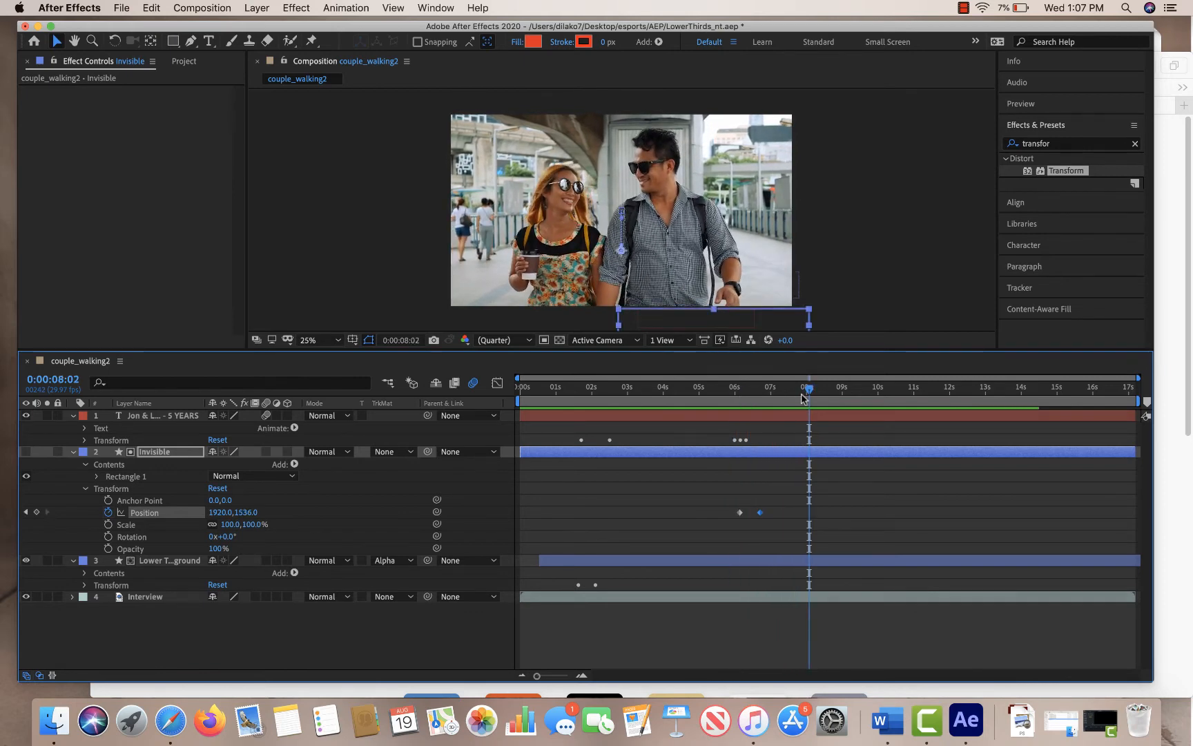
# Retime the Invisible layer's Position keyframes, placing the first at 0:00:06:07 and the second at about 0:00:06:13
pyautogui.moveTo(809, 392); pyautogui.dragTo(742, 404)
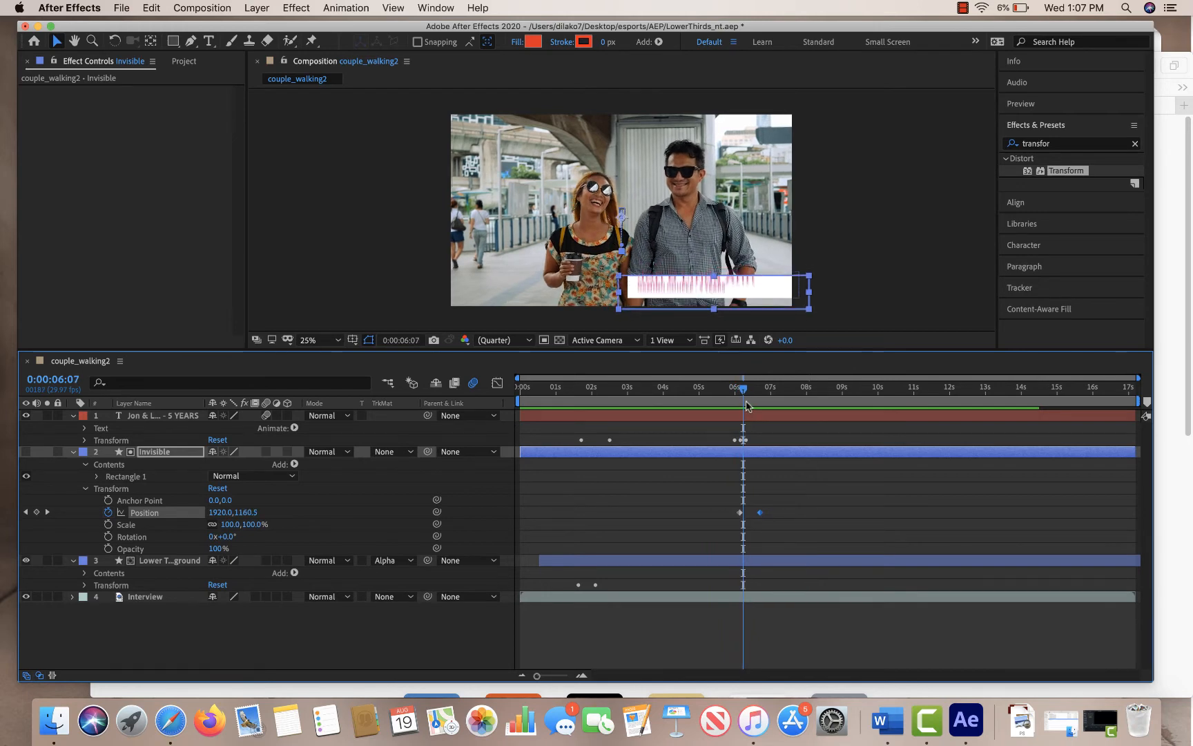
pyautogui.press('Delete')
pyautogui.moveTo(763, 518); pyautogui.dragTo(745, 517)
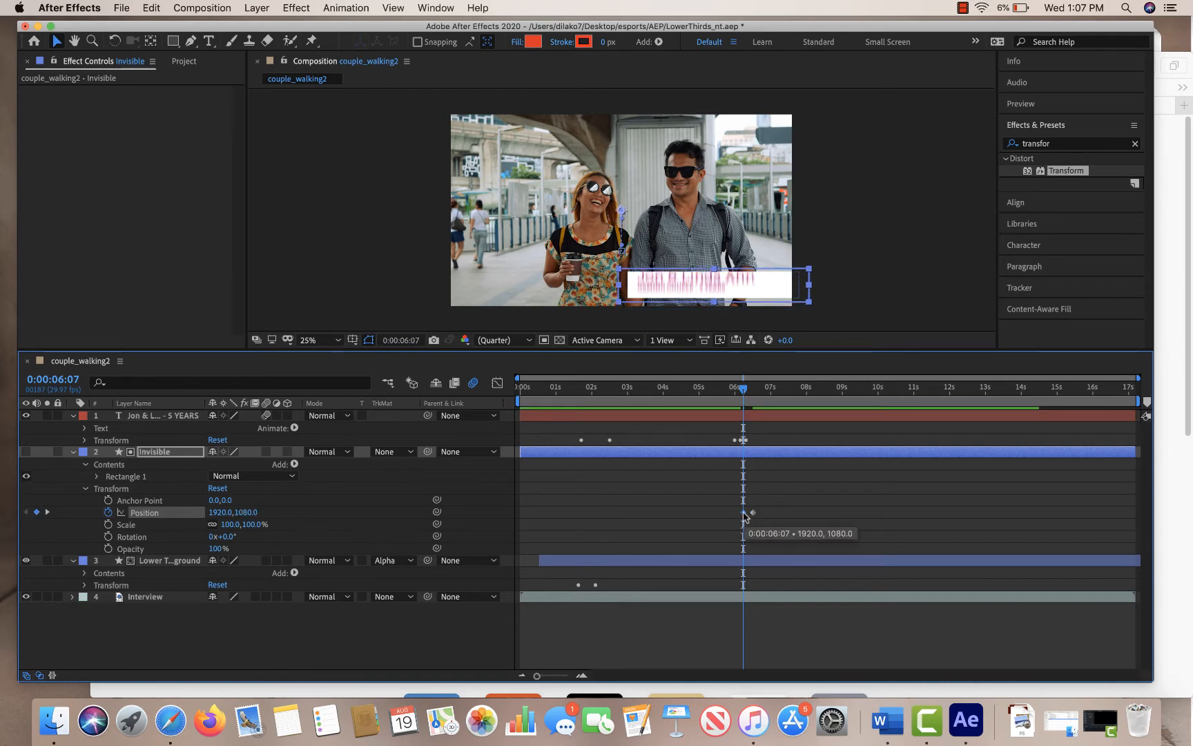
pyautogui.click(753, 513)
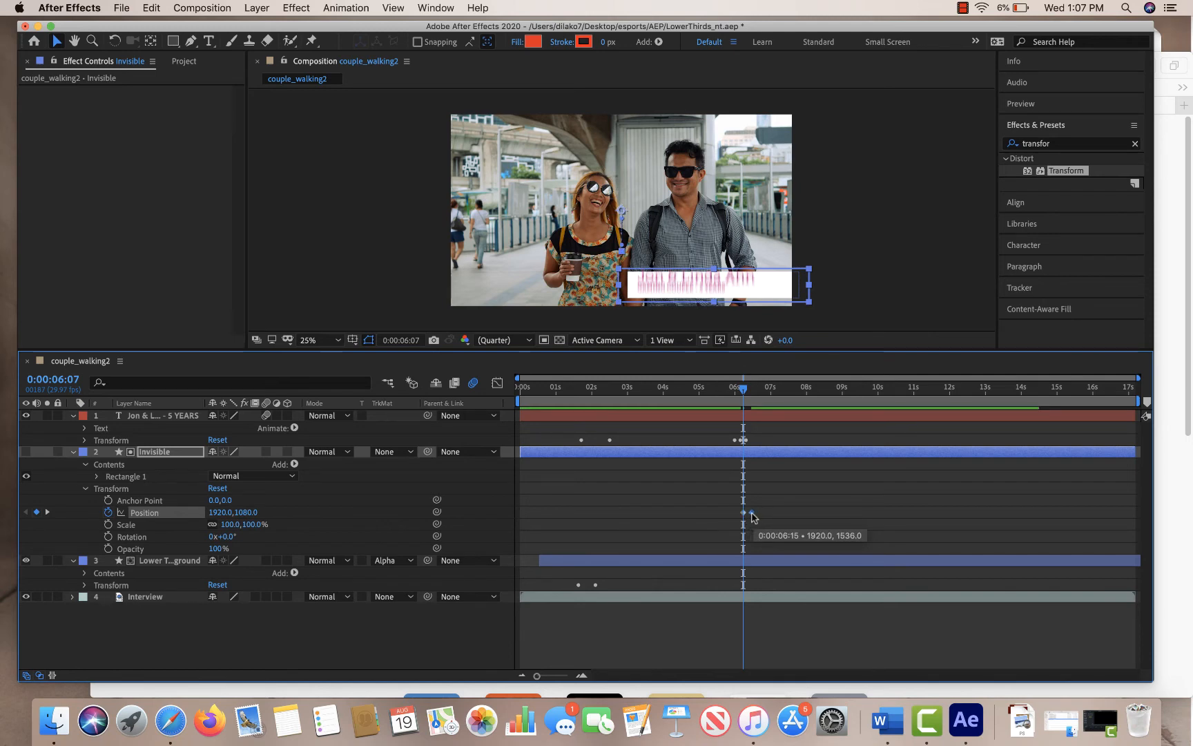
# Preview the retimed text and background exit, playing from 0:00:05:18
pyautogui.click(746, 391)
pyautogui.click(743, 390)
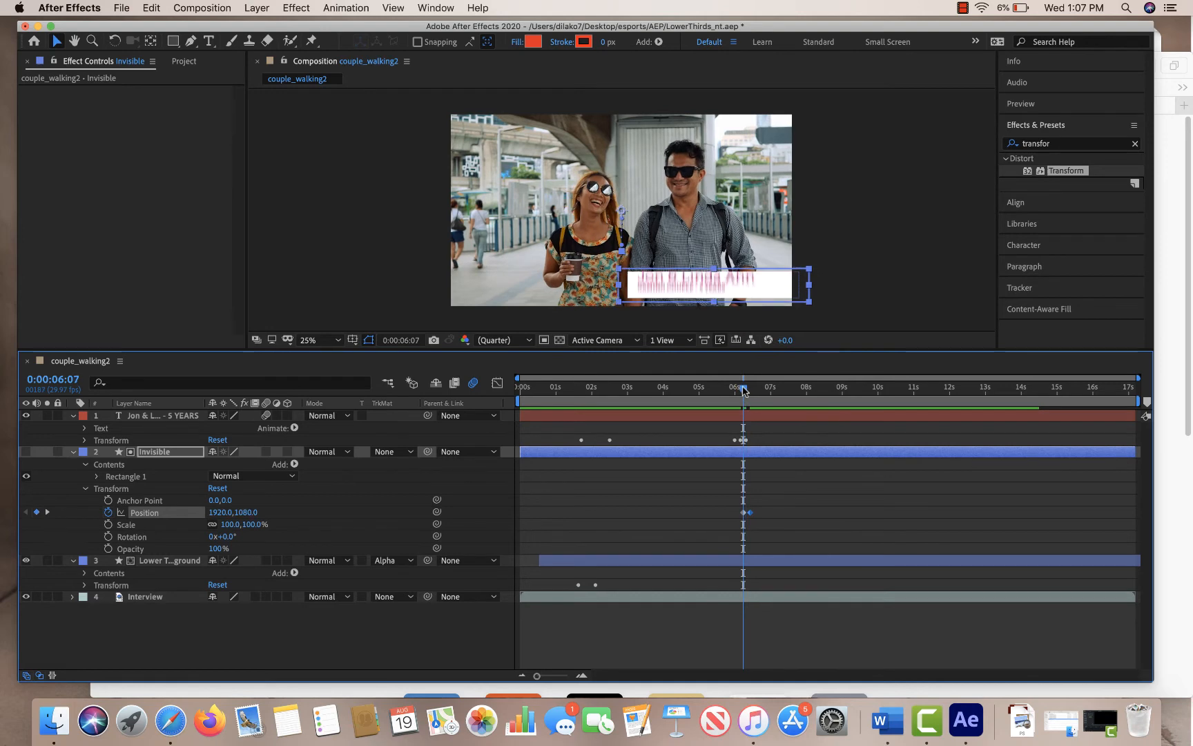
pyautogui.moveTo(743, 390); pyautogui.dragTo(749, 393)
pyautogui.click(720, 390)
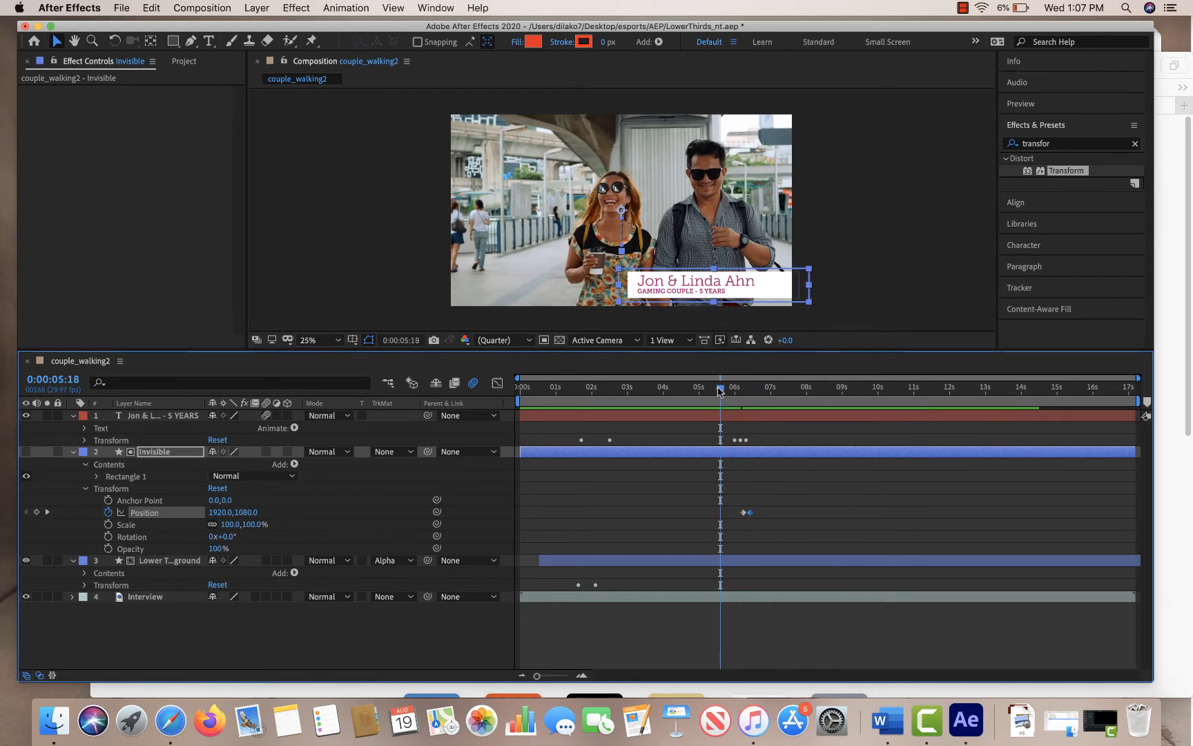
pyautogui.press('space')
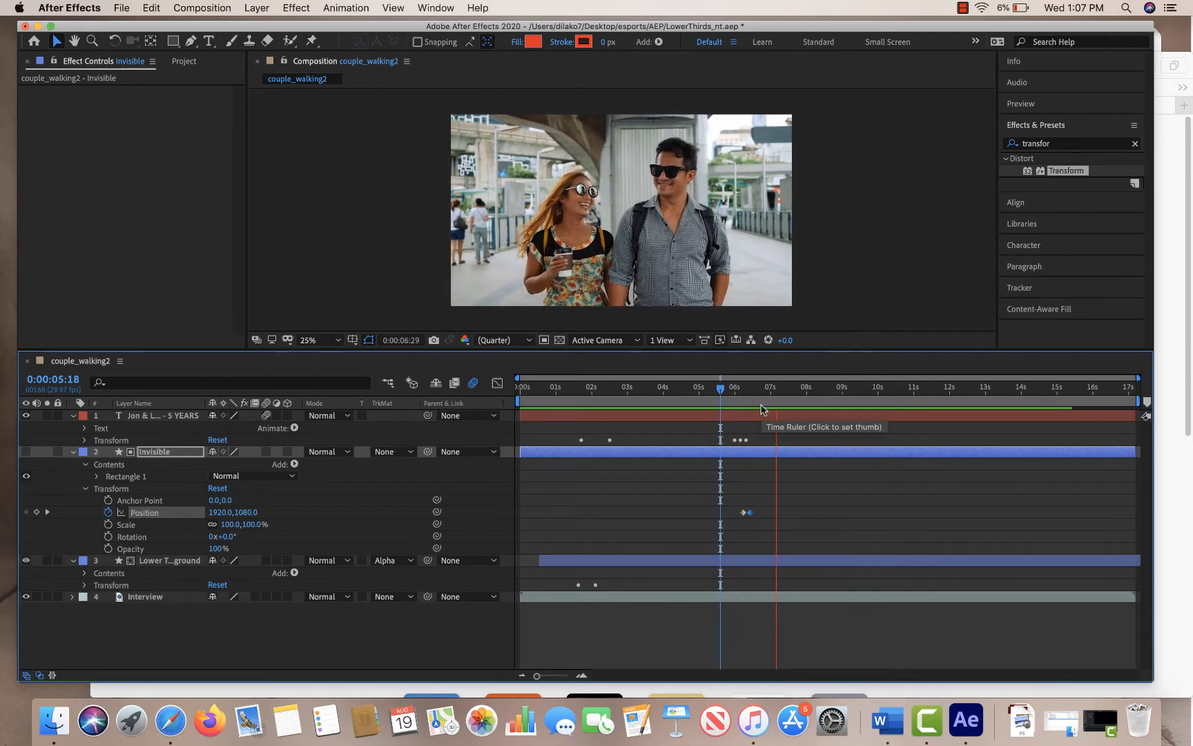
pyautogui.press('space')
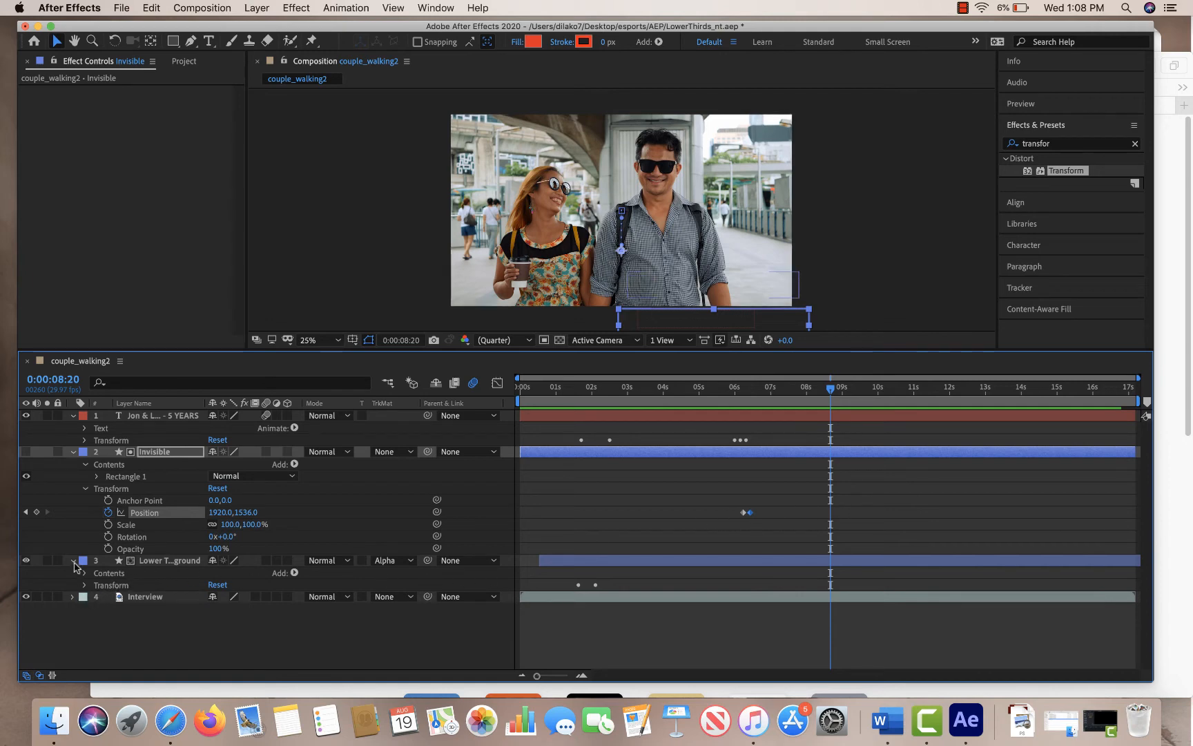
# Copy the Lower Third Background's two Opacity keyframes and paste them at 0:00:08:20
pyautogui.click(85, 586)
pyautogui.moveTo(631, 634); pyautogui.dragTo(558, 662)
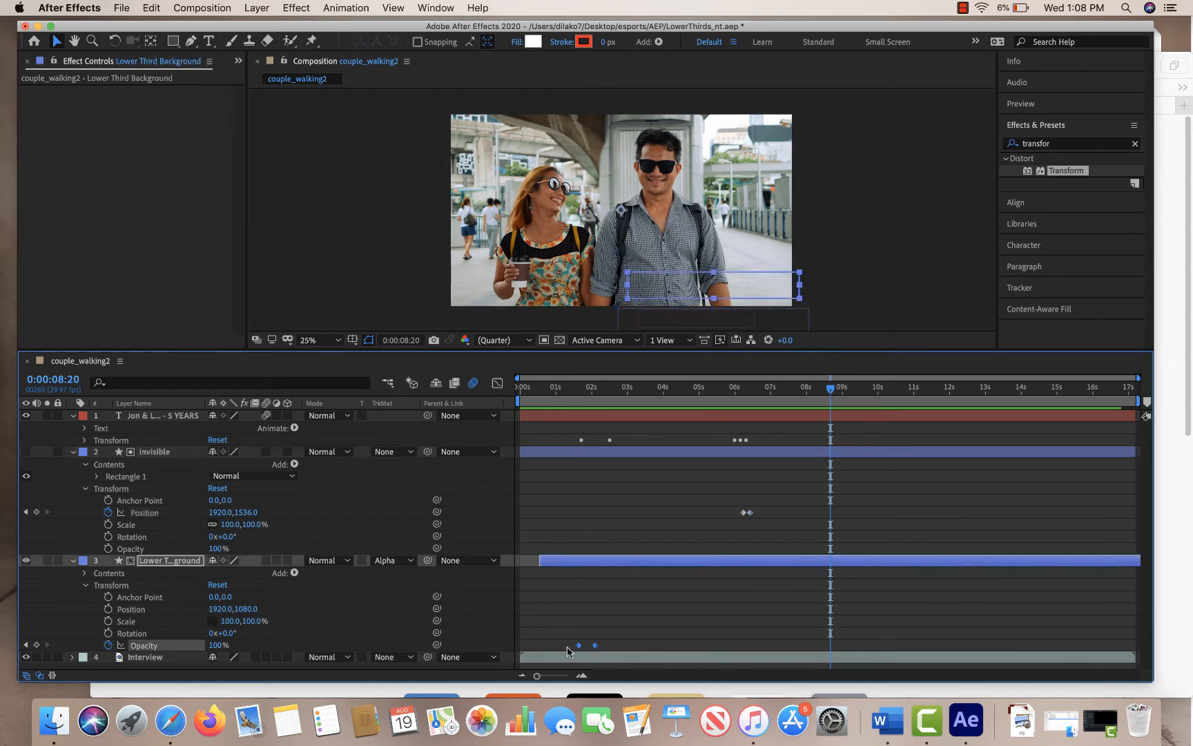
pyautogui.rightClick(595, 648)
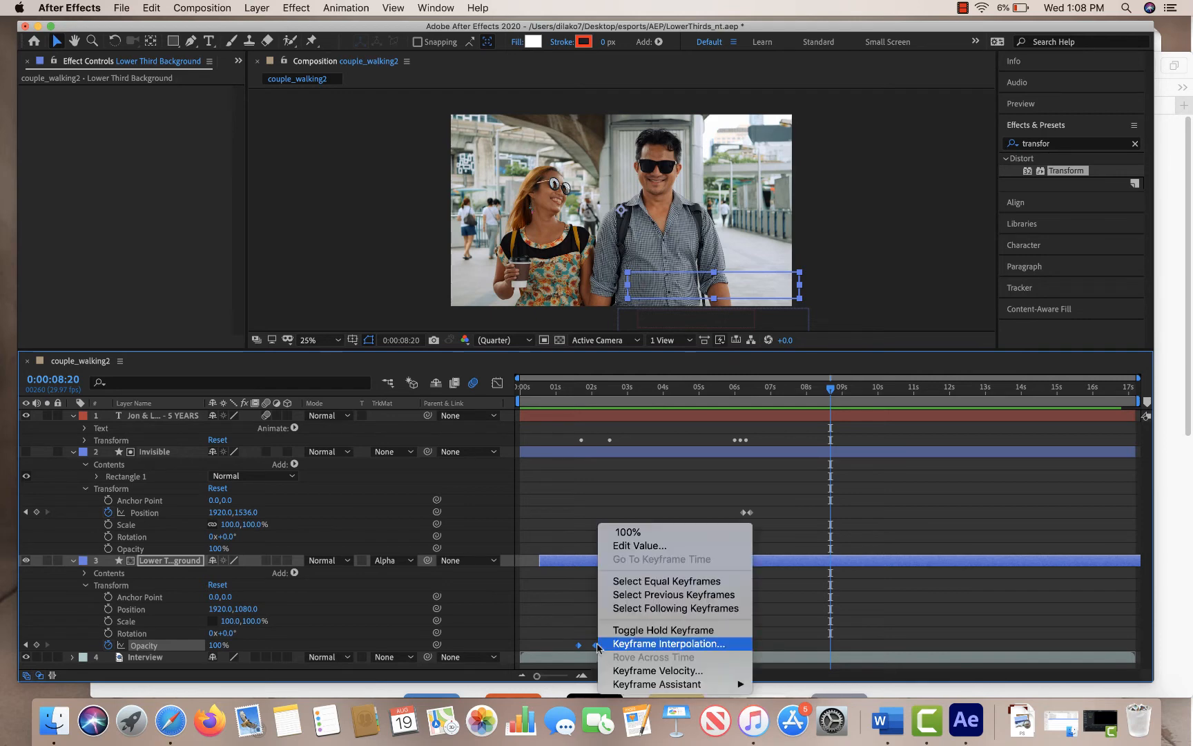
pyautogui.press('Escape')
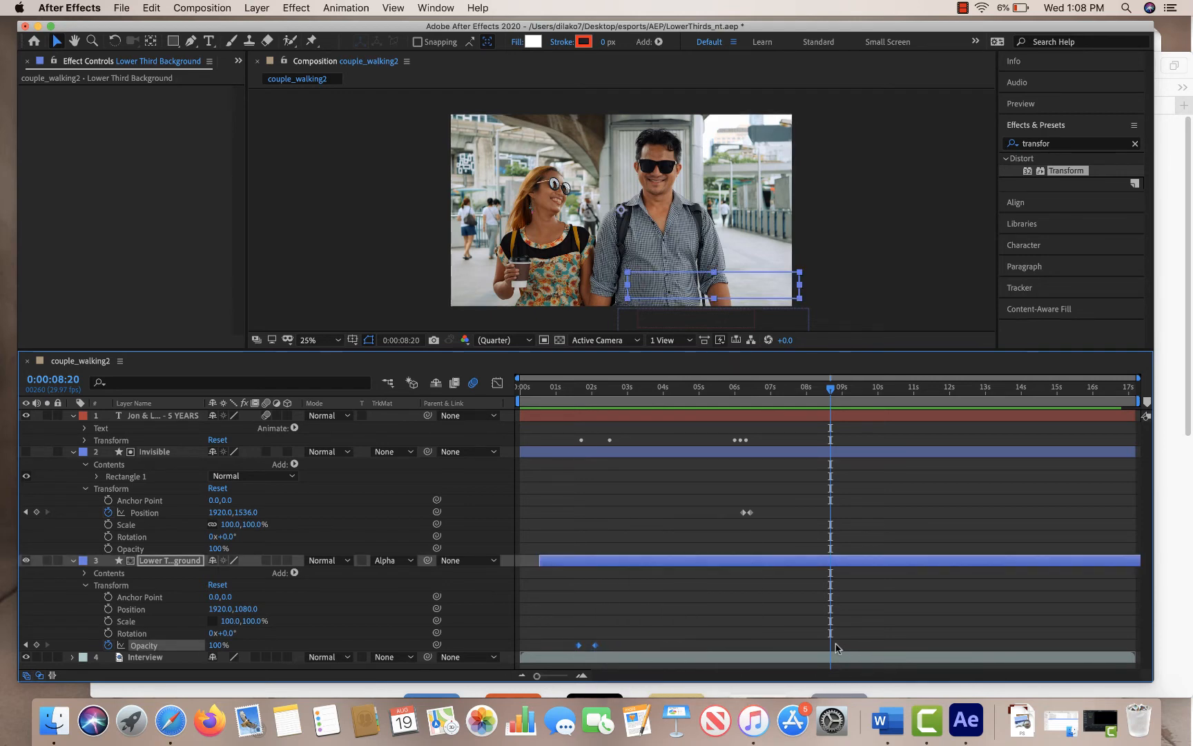
pyautogui.press('super+v')
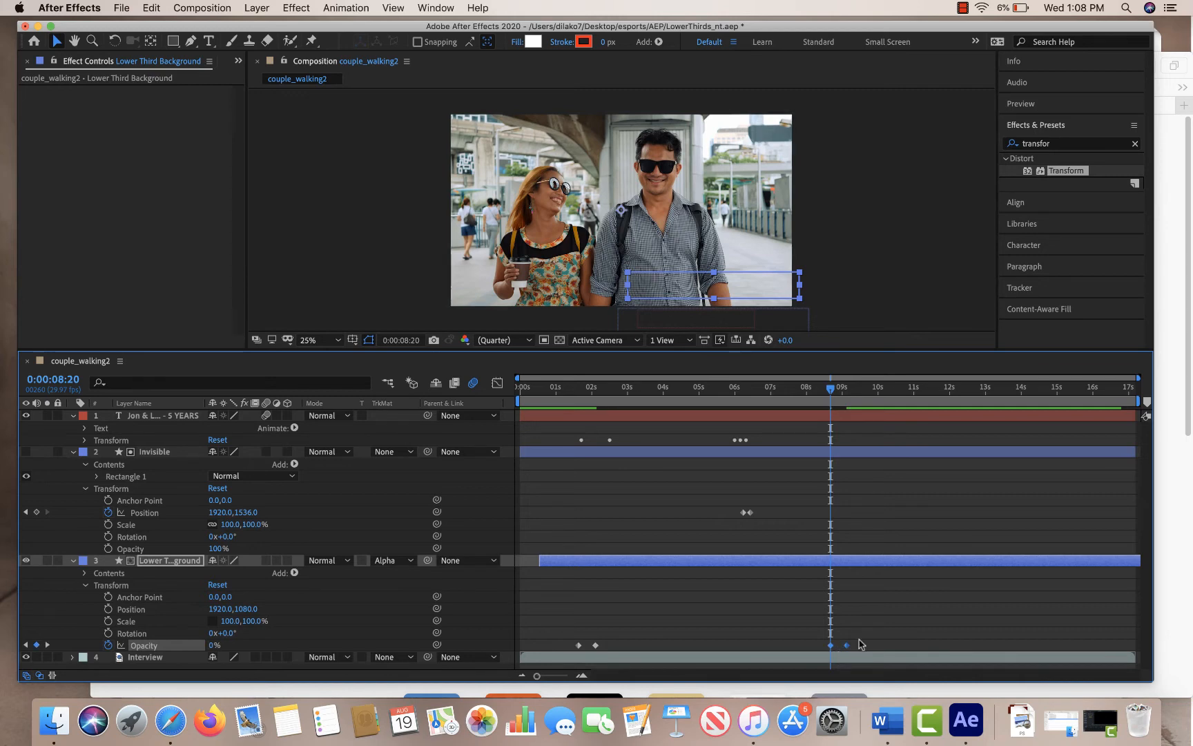
# Time-reverse the pasted Opacity keyframes so the background fades from 100% to 0%
pyautogui.rightClick(848, 646)
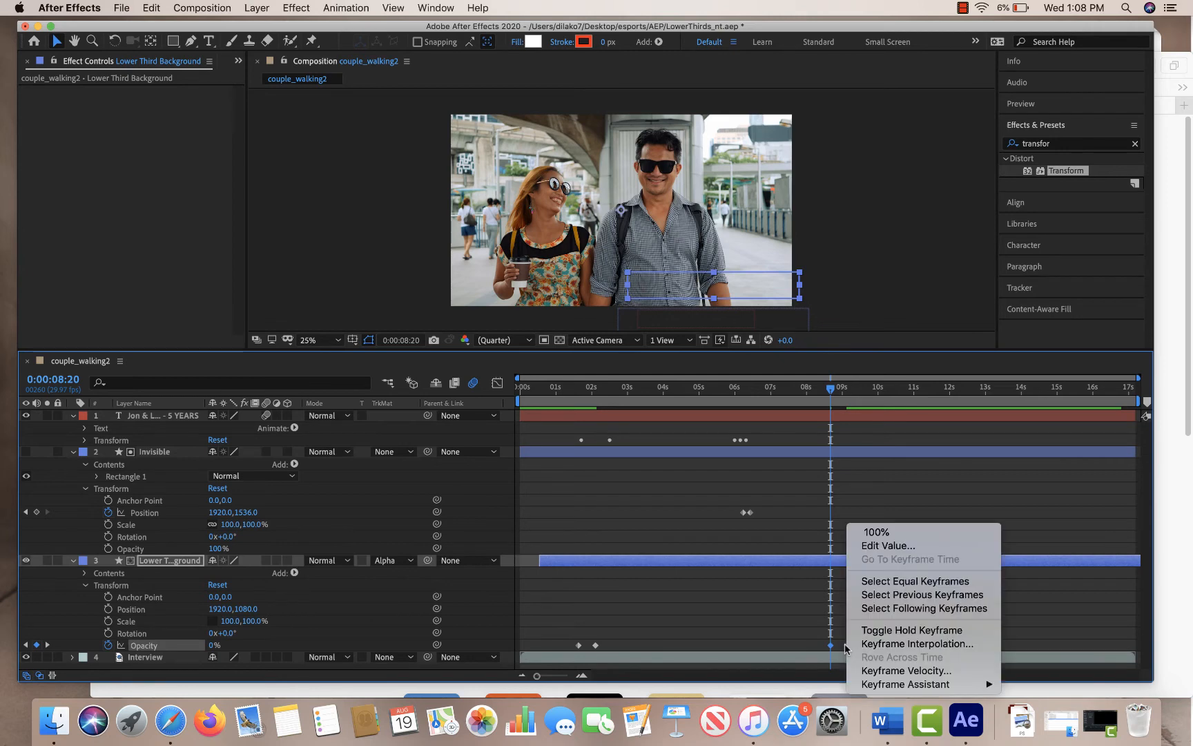
pyautogui.moveTo(906, 684)
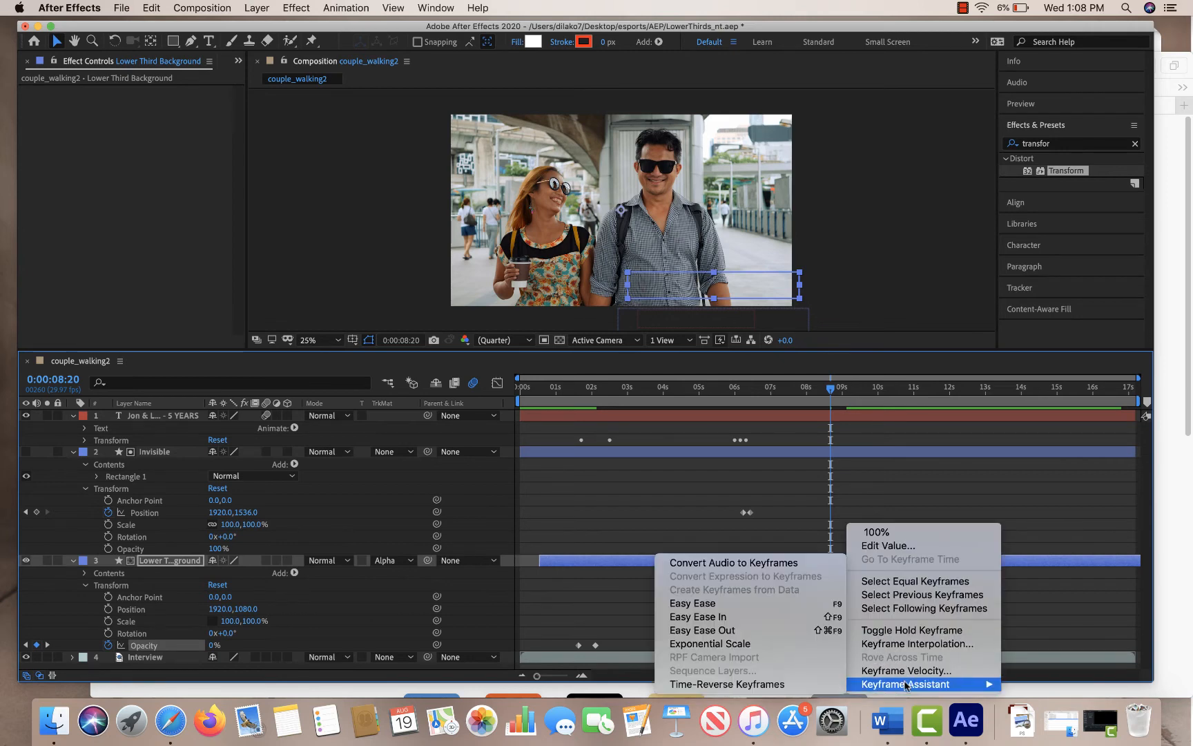
pyautogui.click(759, 684)
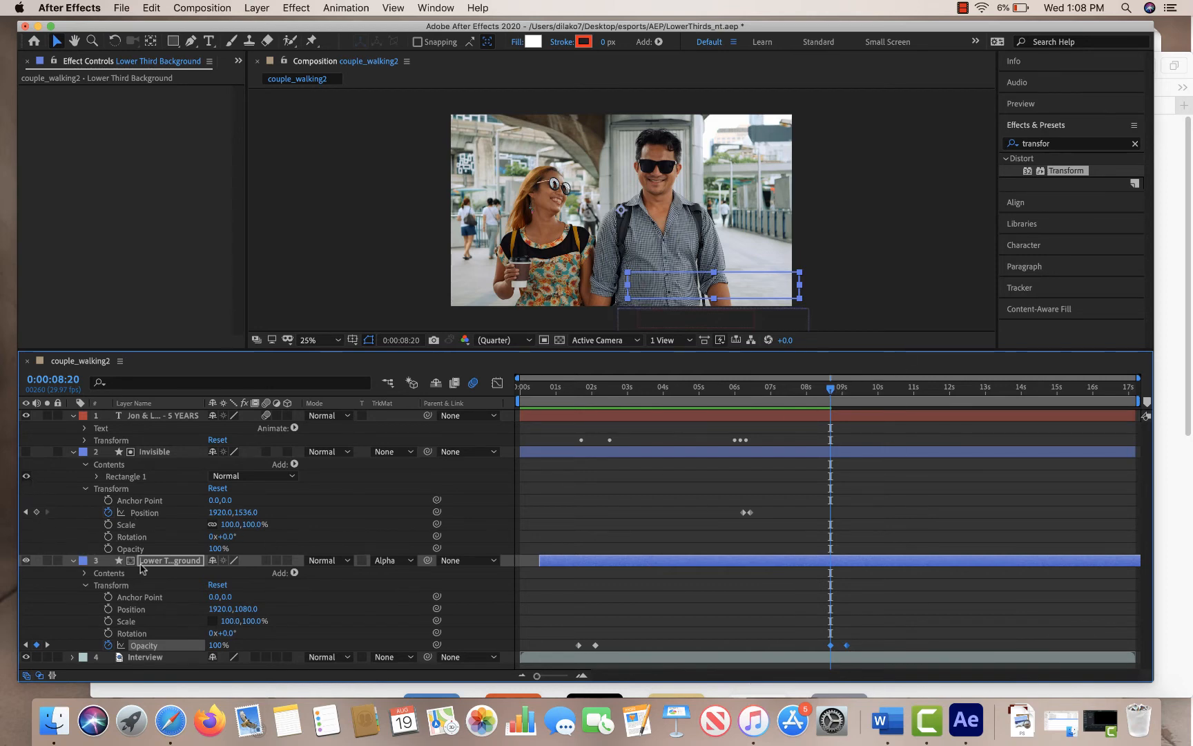
# Set the Lower Third Background layer to No Track Matte and scrub through its opacity fade-out
pyautogui.click(400, 561)
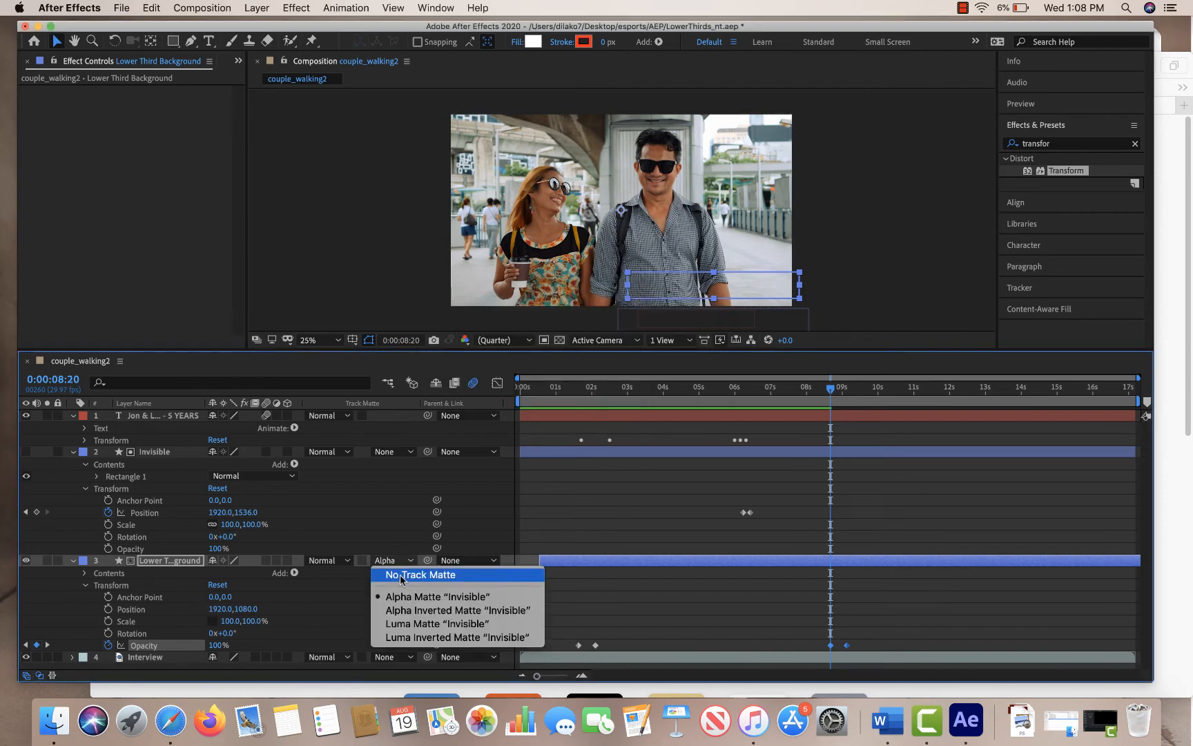
pyautogui.click(406, 578)
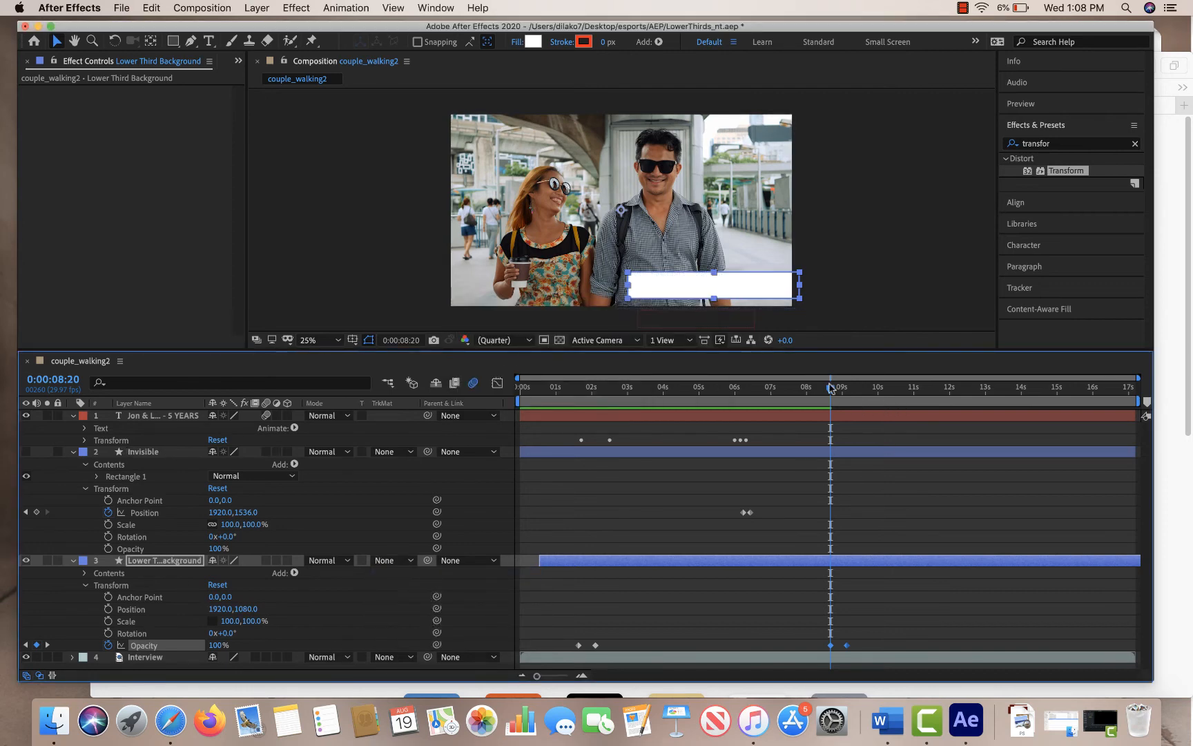
pyautogui.moveTo(831, 389); pyautogui.dragTo(874, 469)
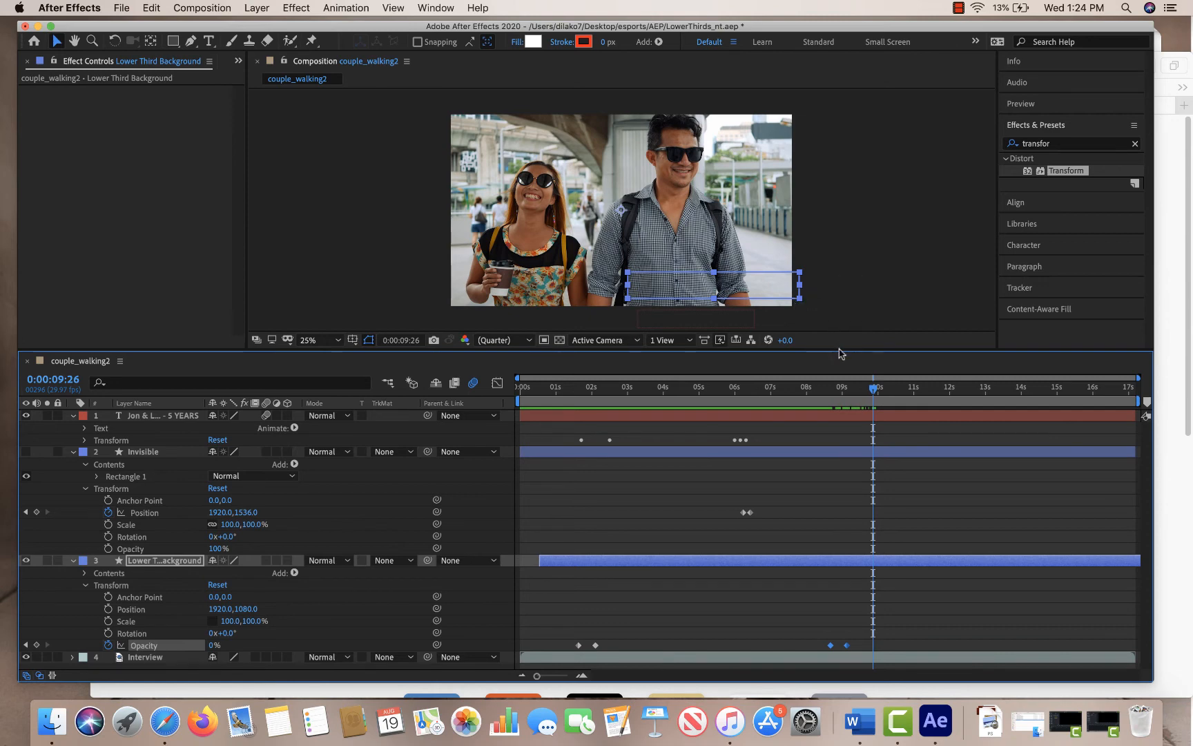
pyautogui.moveTo(873, 389); pyautogui.dragTo(797, 393)
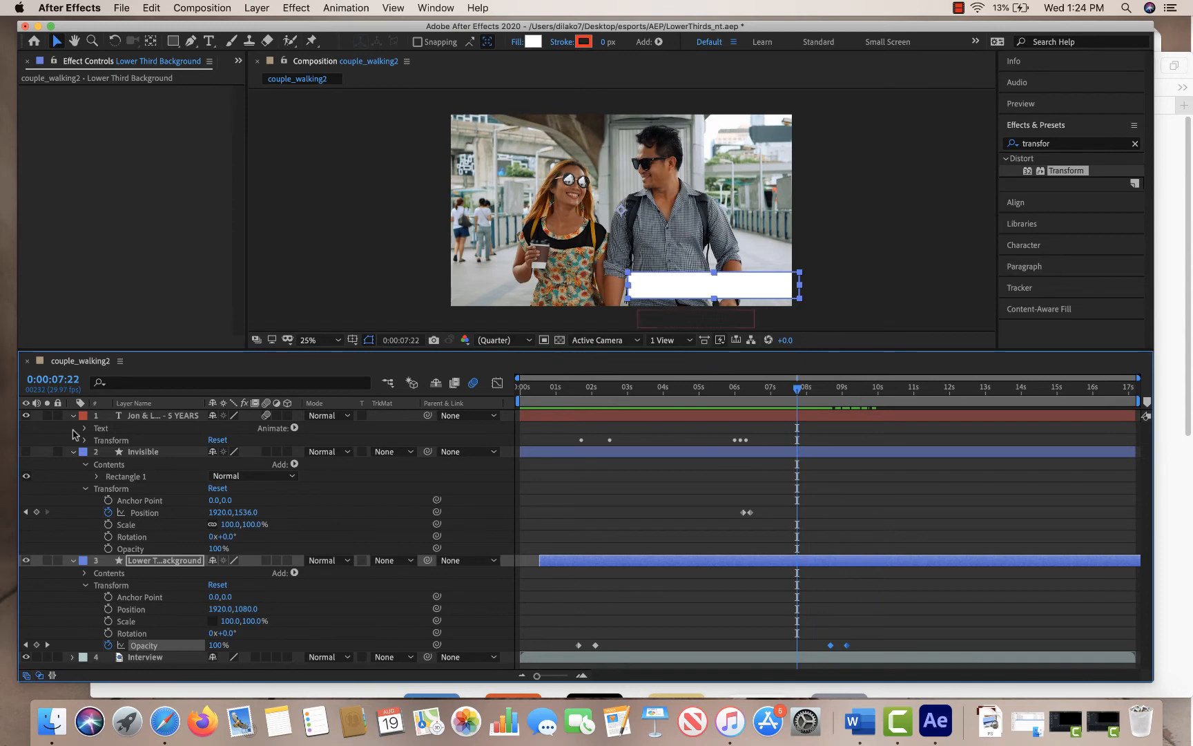
# Collapse the properties of the text, Invisible and Lower Third Background layers, and deselect everything
pyautogui.click(74, 452)
pyautogui.click(73, 415)
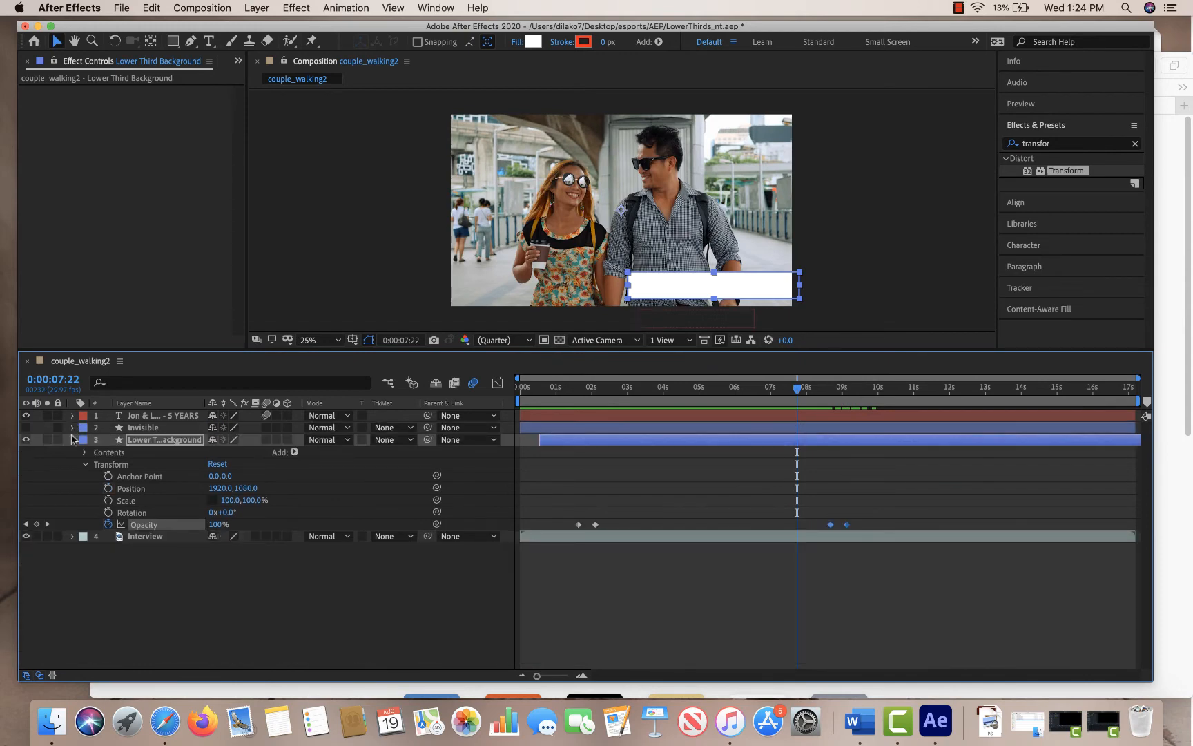
pyautogui.click(74, 440)
pyautogui.click(109, 483)
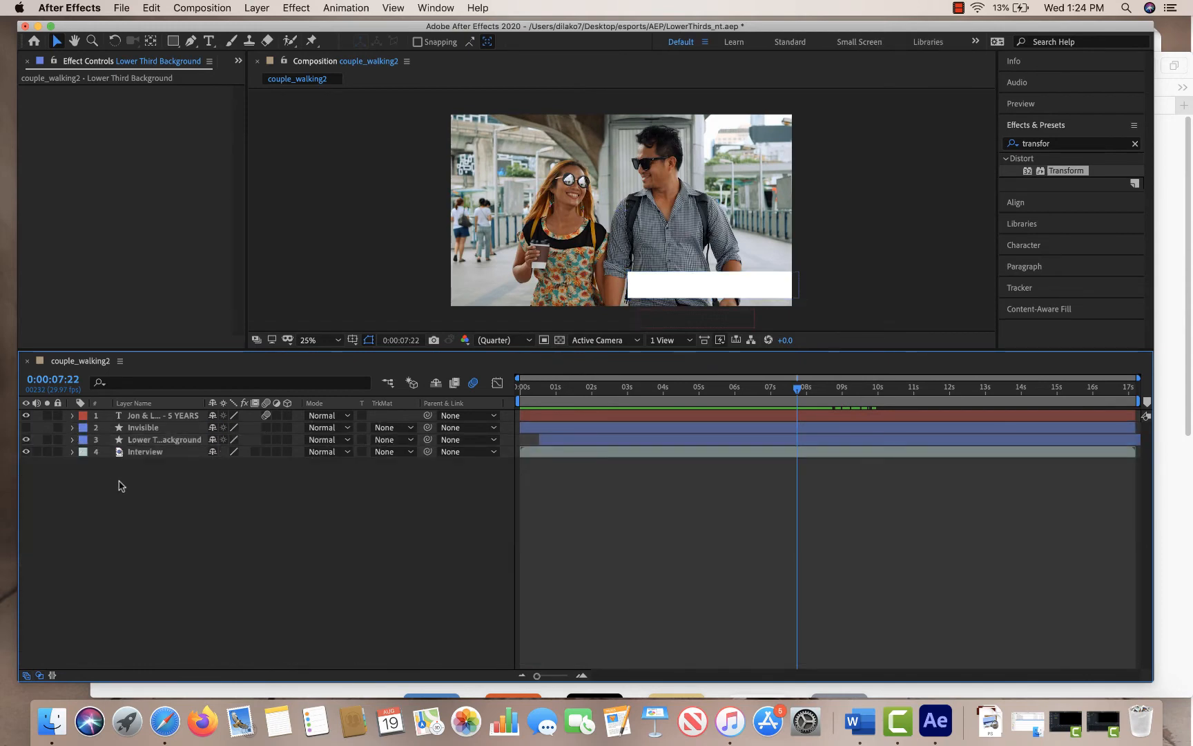
# Import the audio file Cayuga Summer.mp3 from the LowerThirds folder into the project
pyautogui.rightClick(215, 482)
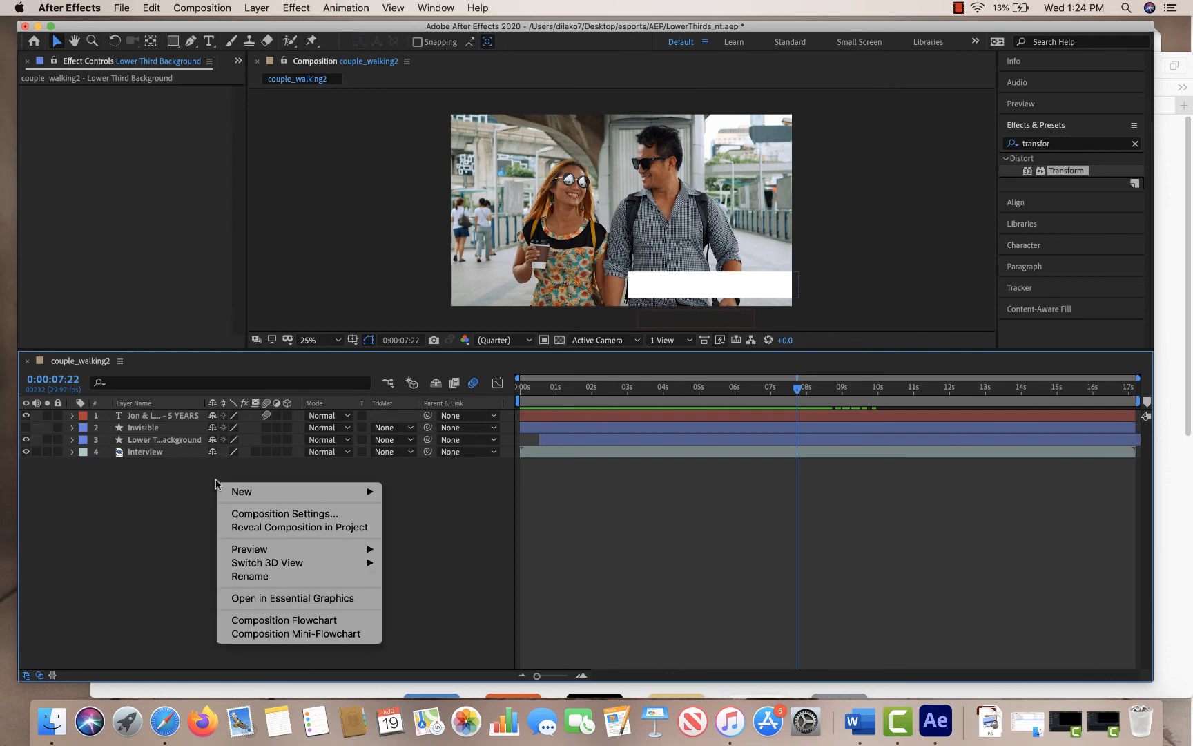
pyautogui.click(116, 178)
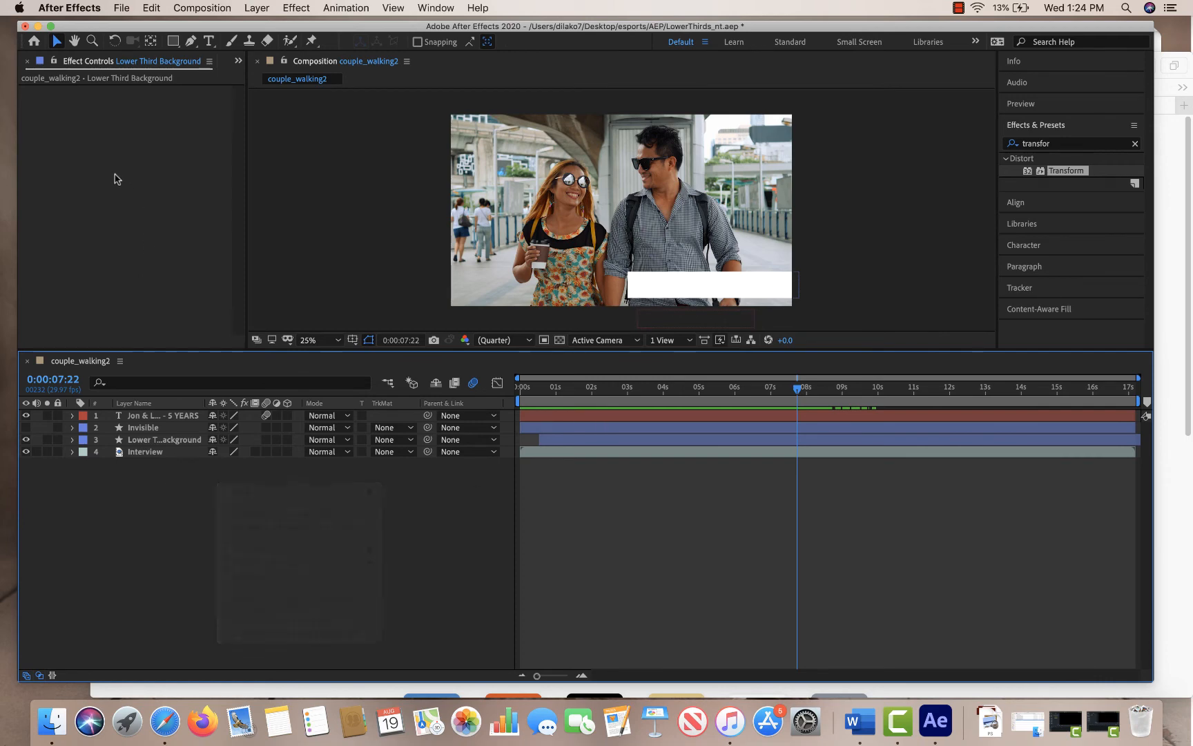
pyautogui.click(236, 60)
pyautogui.click(238, 61)
pyautogui.click(259, 90)
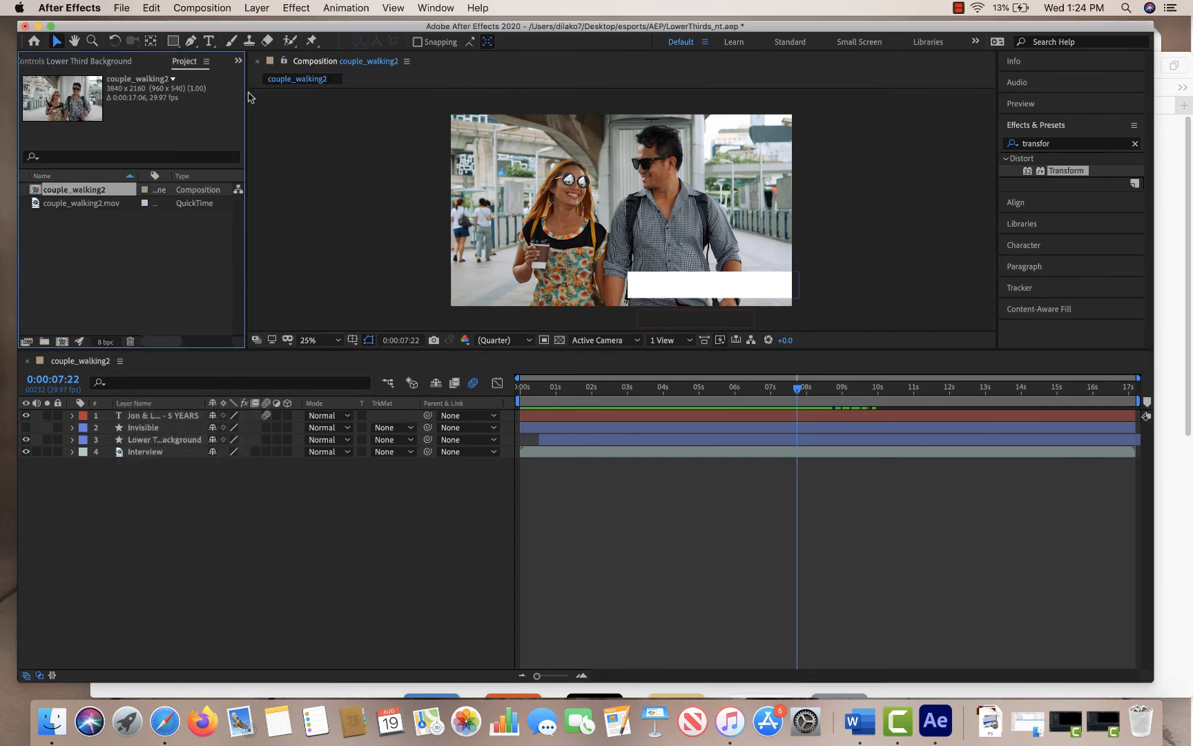
pyautogui.rightClick(87, 239)
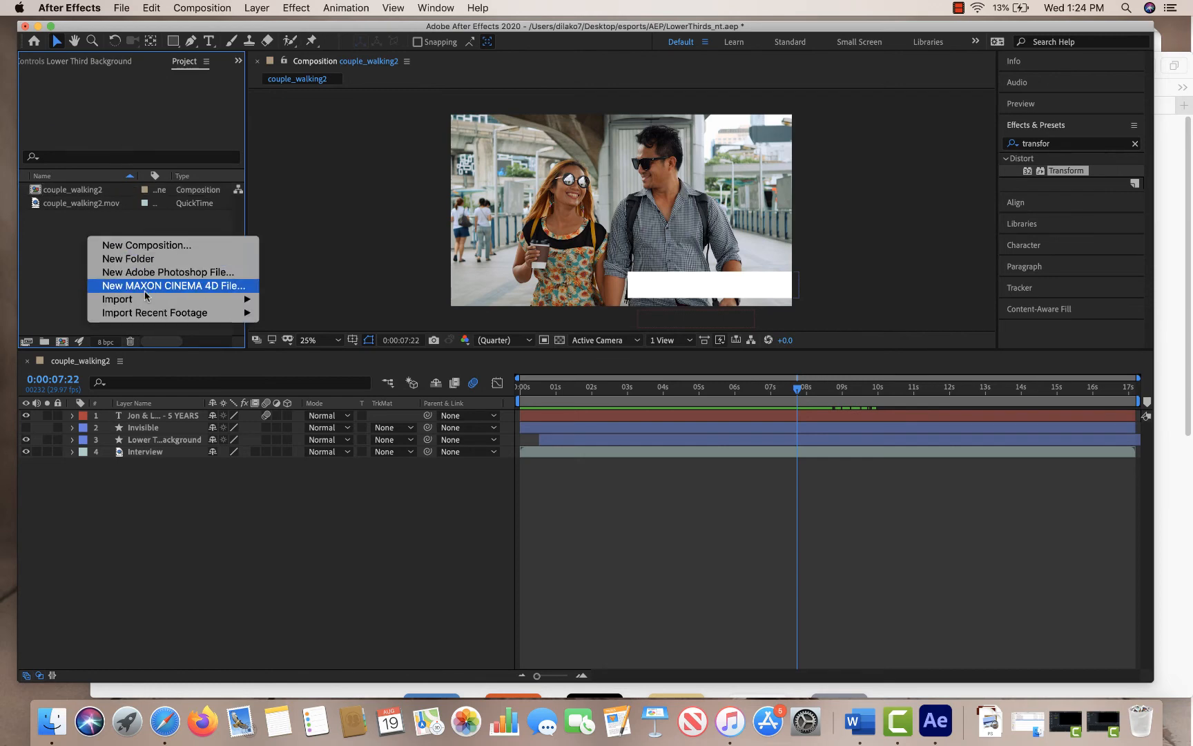
pyautogui.moveTo(147, 301)
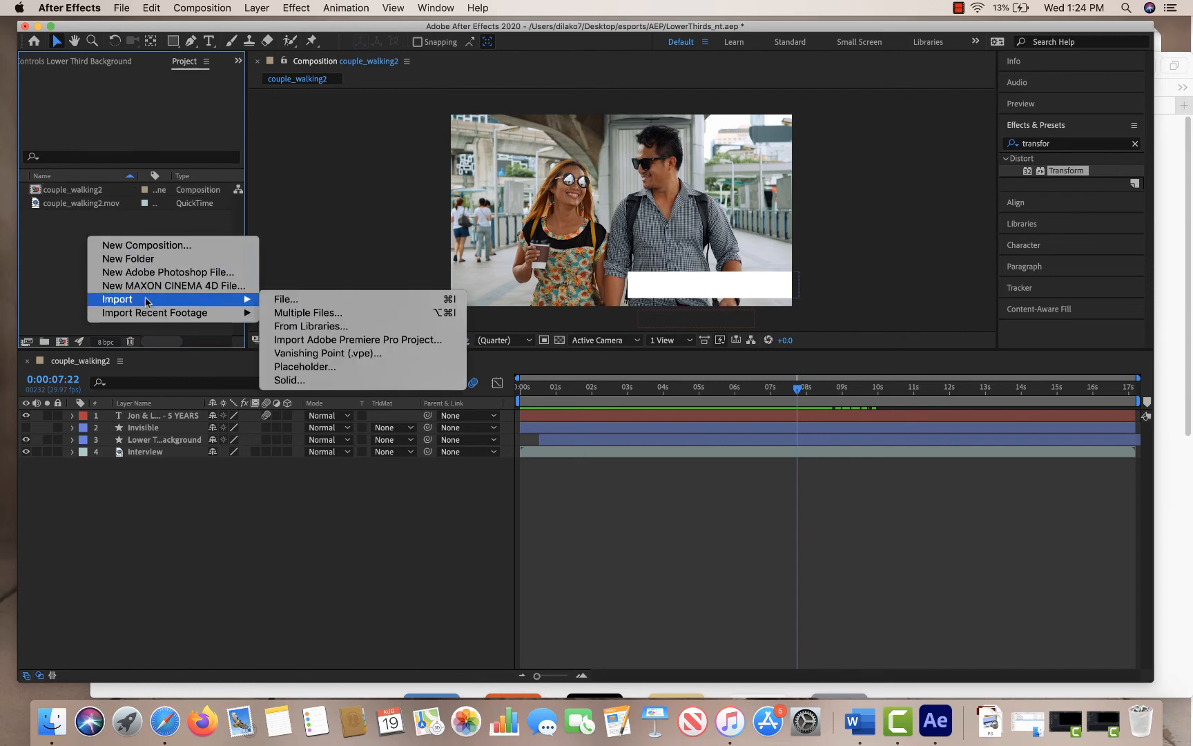
pyautogui.click(292, 300)
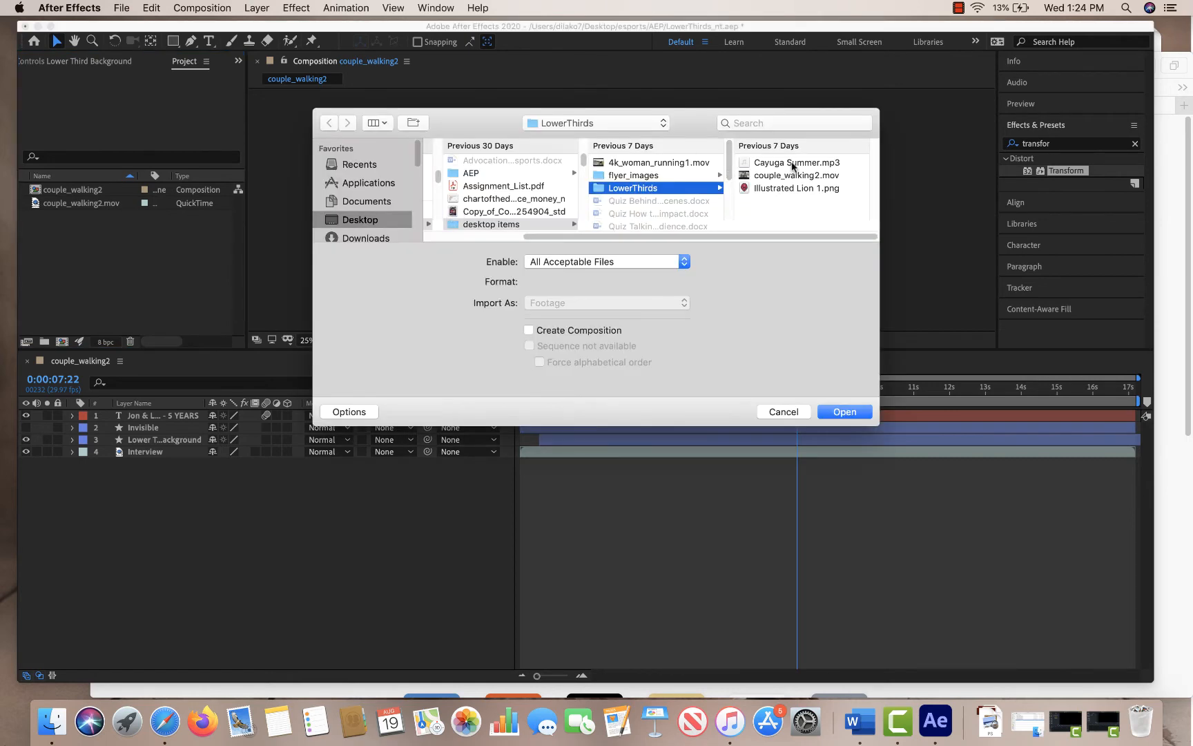
pyautogui.click(788, 163)
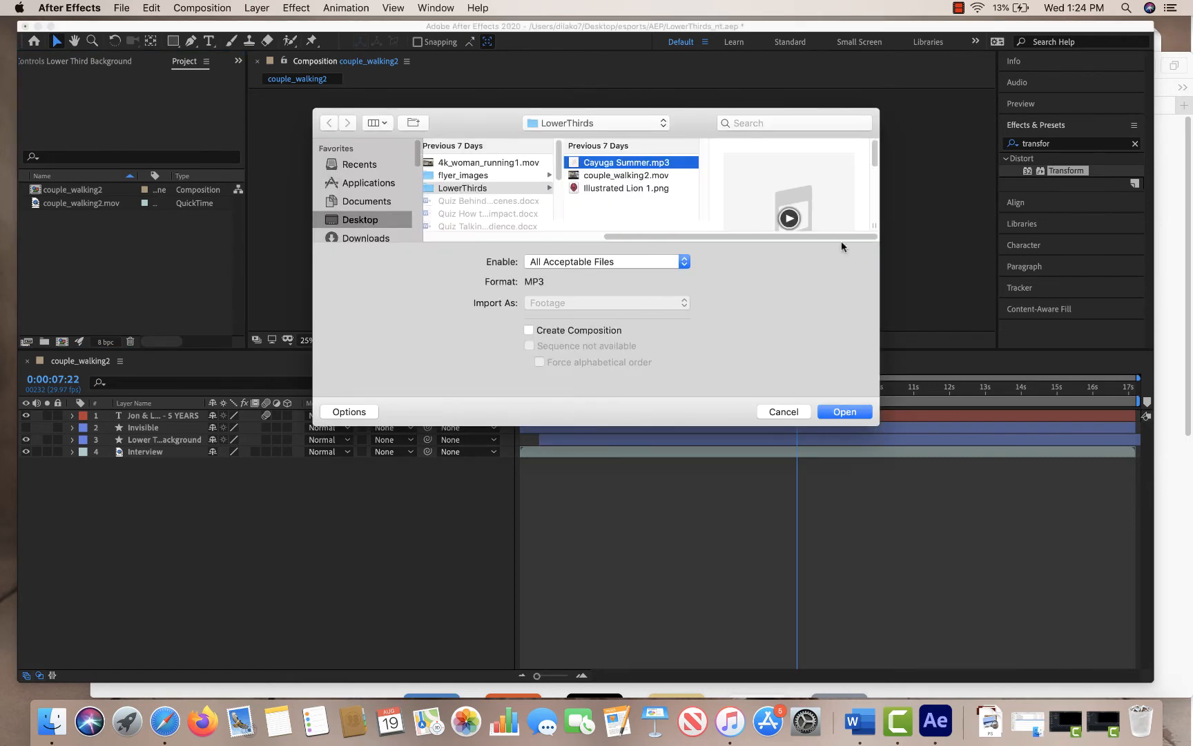
pyautogui.click(846, 412)
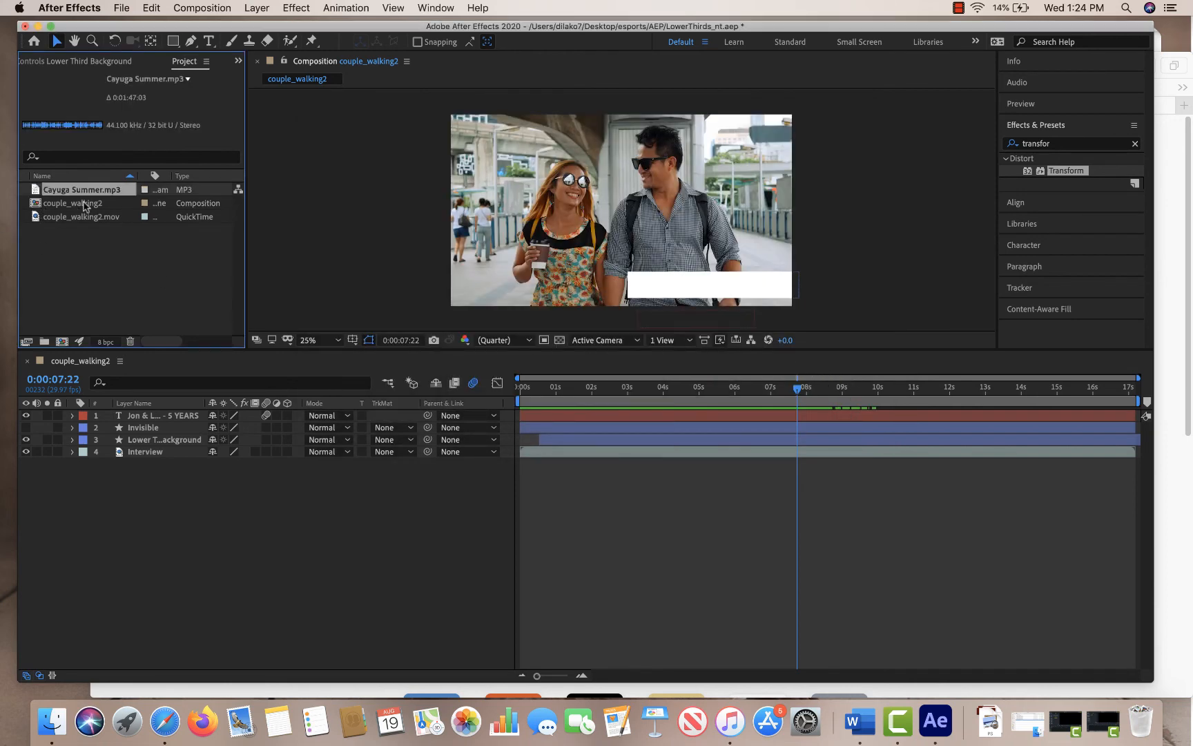
# Add Cayuga Summer.mp3 to the composition beneath the Interview layer and return the playhead to 0:00:00:00
pyautogui.moveTo(90, 194); pyautogui.dragTo(145, 474)
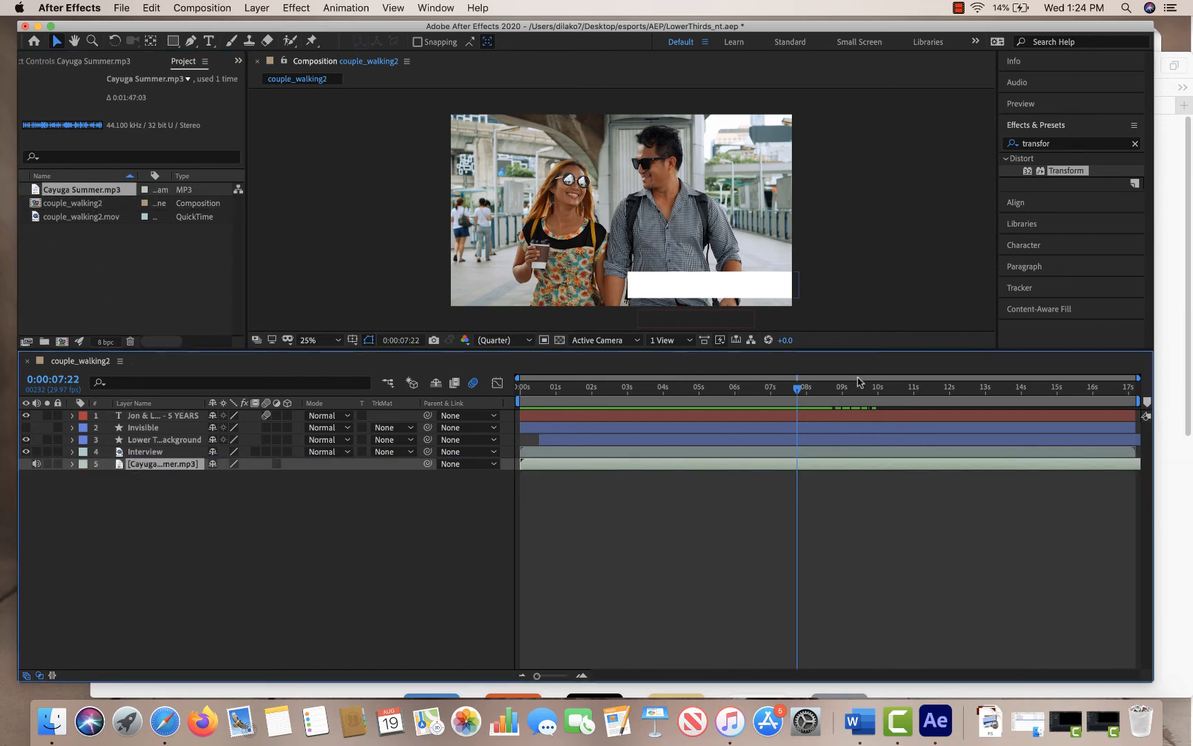
pyautogui.moveTo(800, 389); pyautogui.dragTo(496, 398)
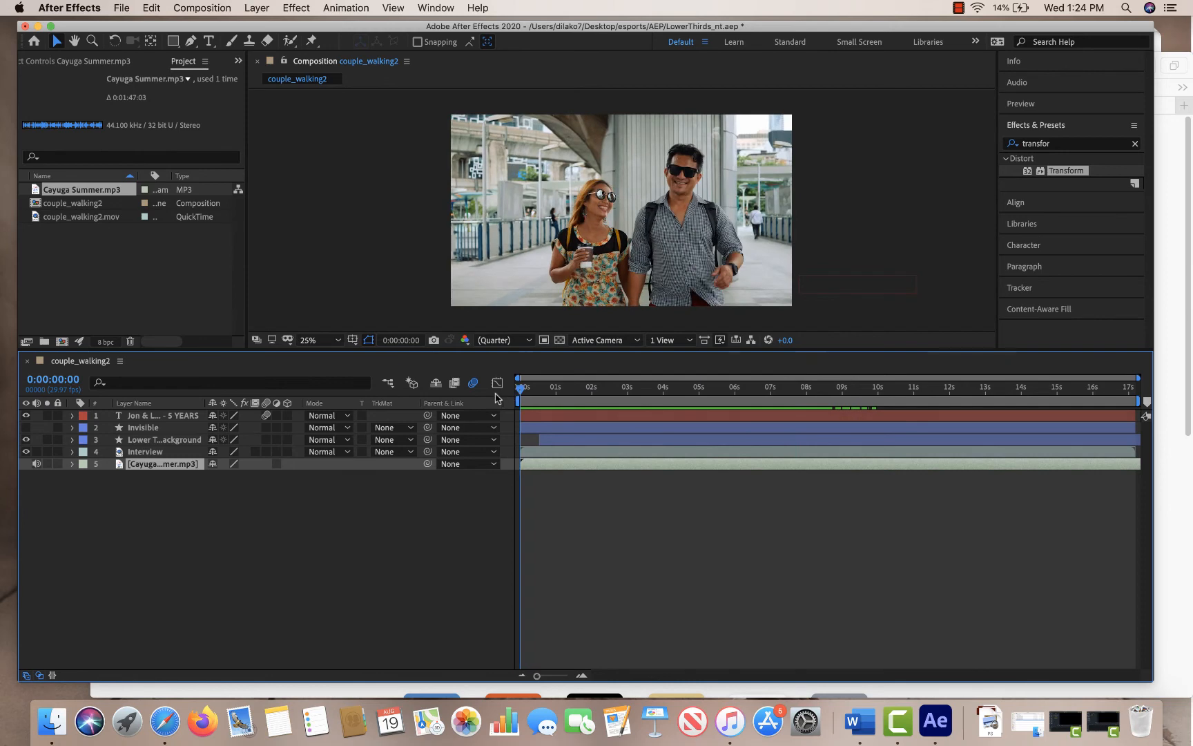
# Preview the composition with the background music and clear the layer selection
pyautogui.press('space')
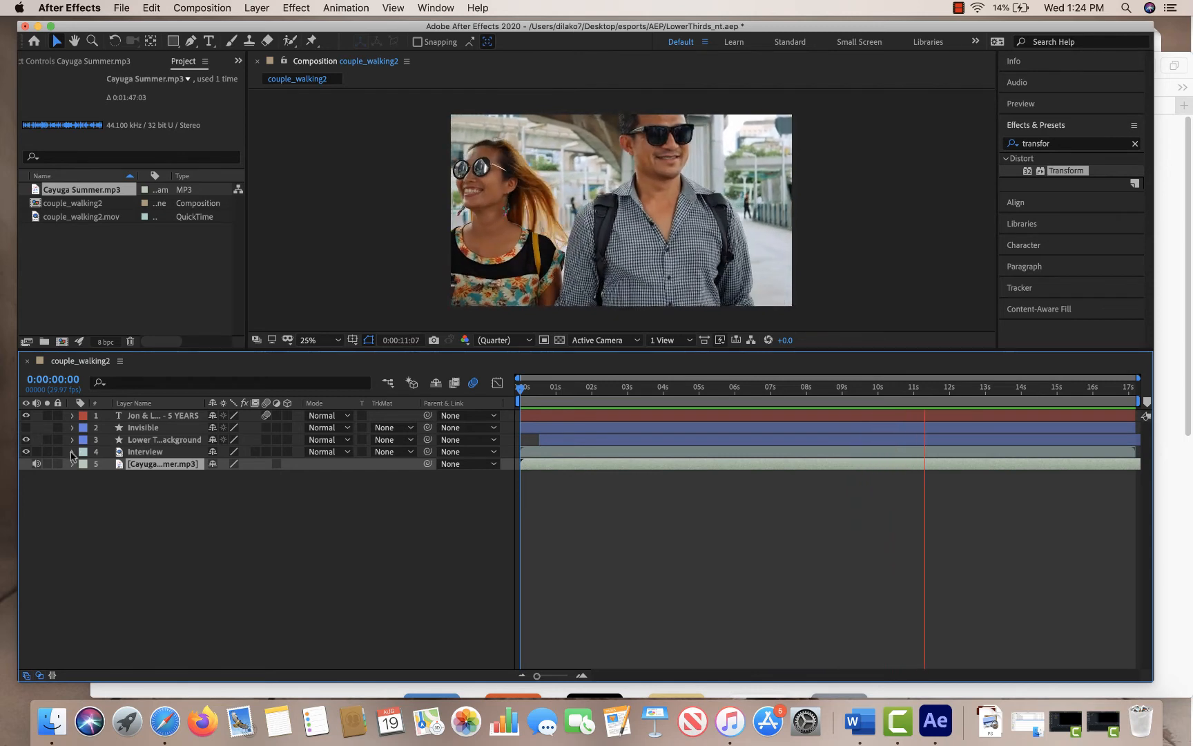
pyautogui.click(954, 496)
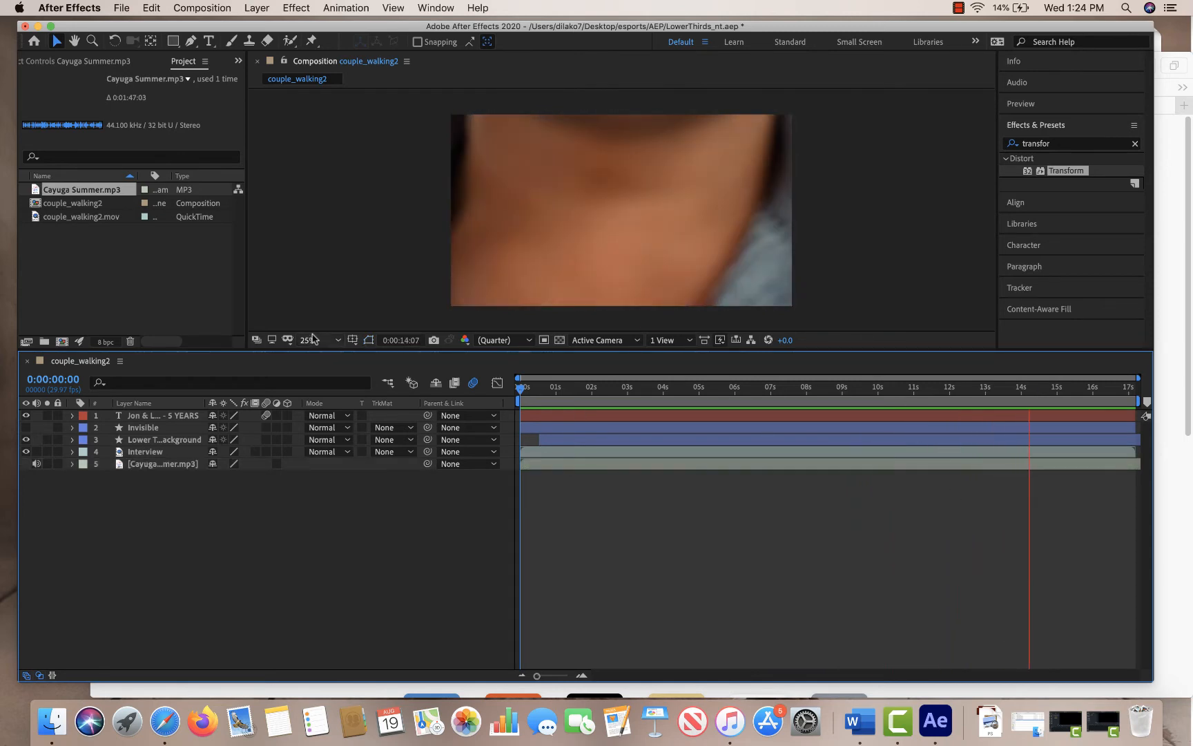
pyautogui.press('space')
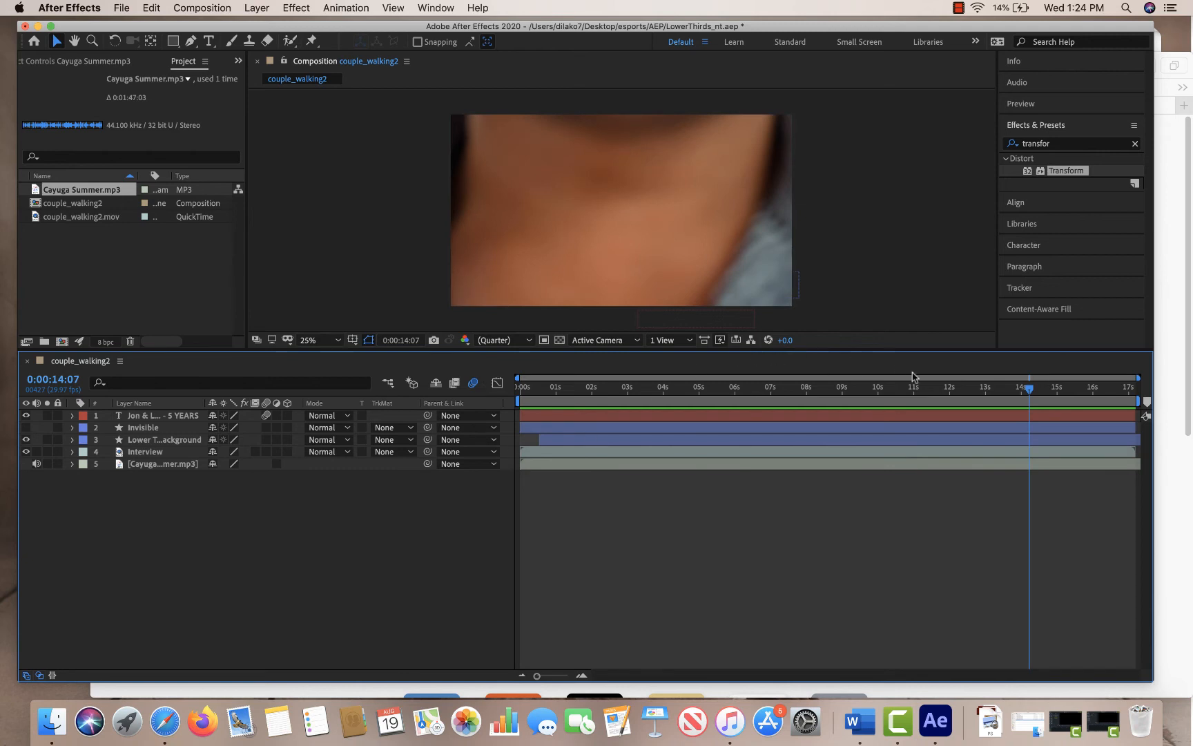
# Set the Lower Third Background layer's track matte to Alpha Matte "Invisible" and preview the composition from the start
pyautogui.click(409, 441)
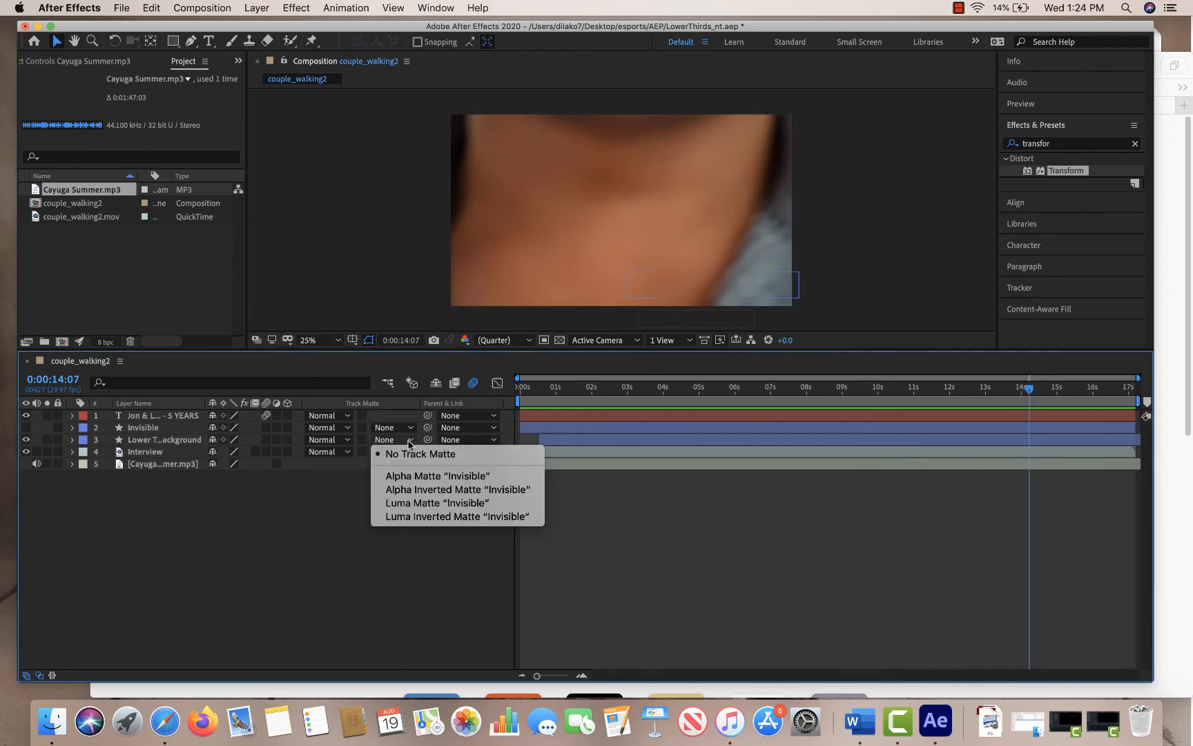
pyautogui.click(413, 476)
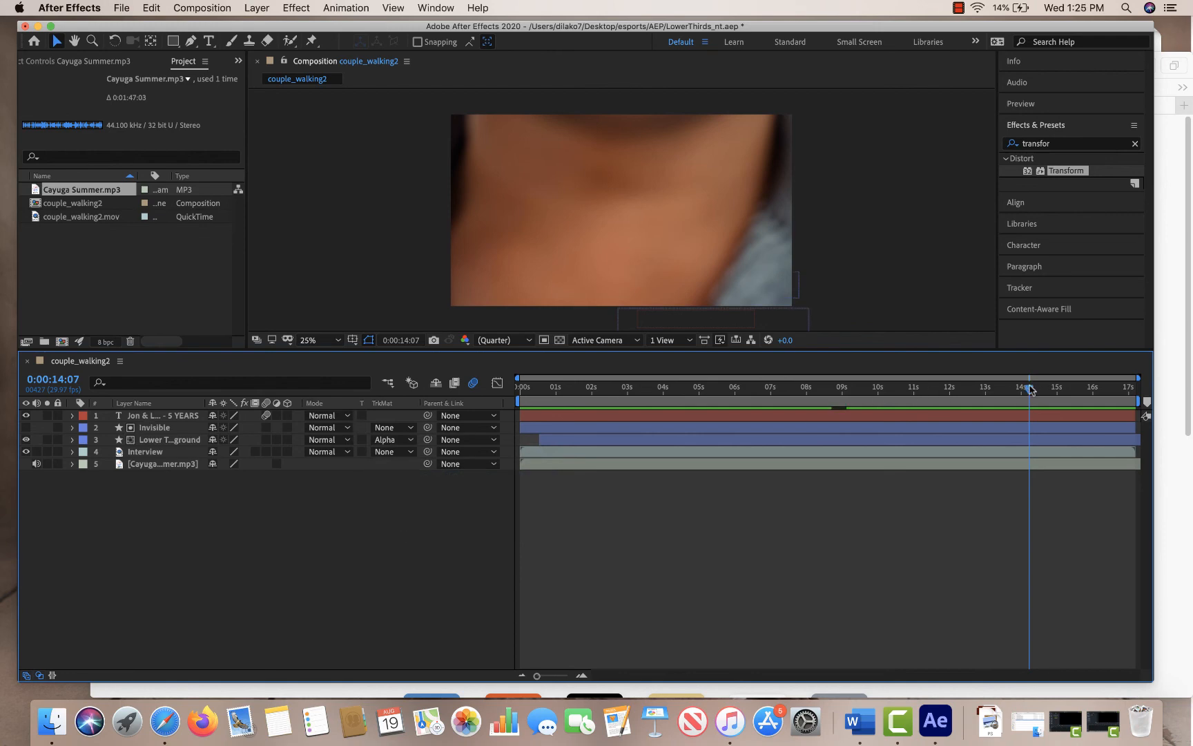
pyautogui.moveTo(1030, 389); pyautogui.dragTo(338, 406)
pyautogui.press('space')
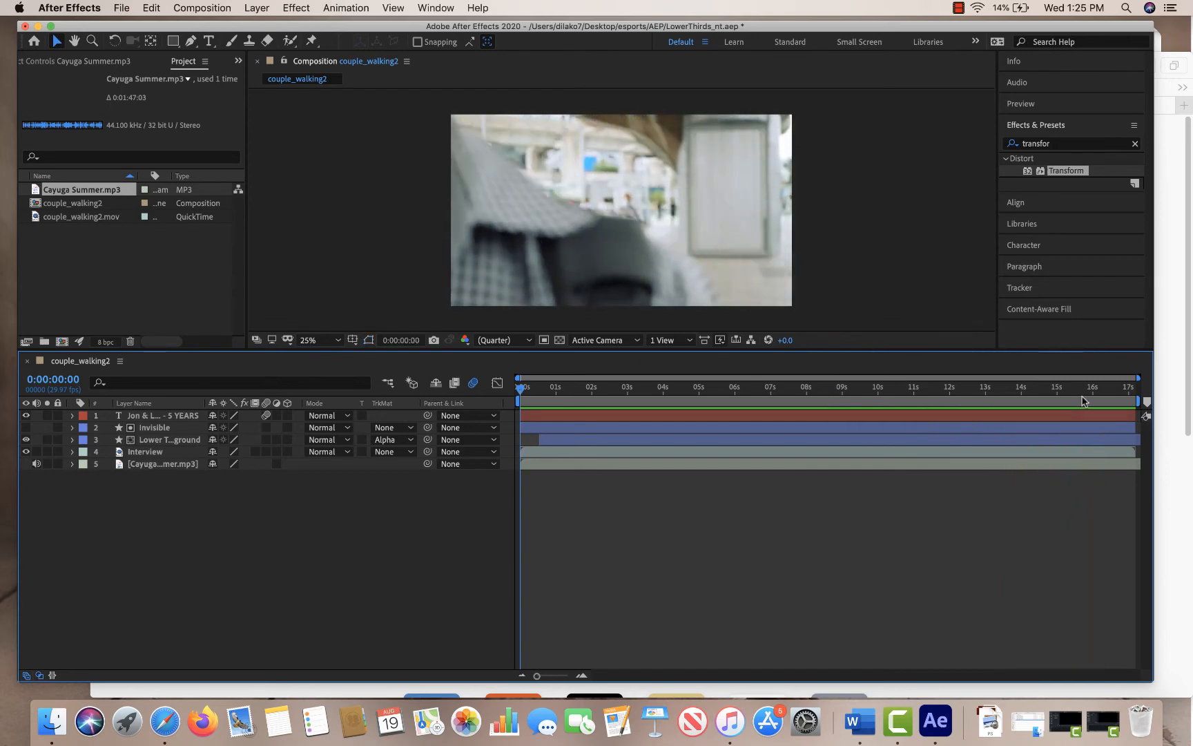
# With the playhead at 0:00:14:12, import Illustrated Lion 1.png as footage and add it to the composition as the top layer
pyautogui.moveTo(1086, 391); pyautogui.dragTo(1036, 391)
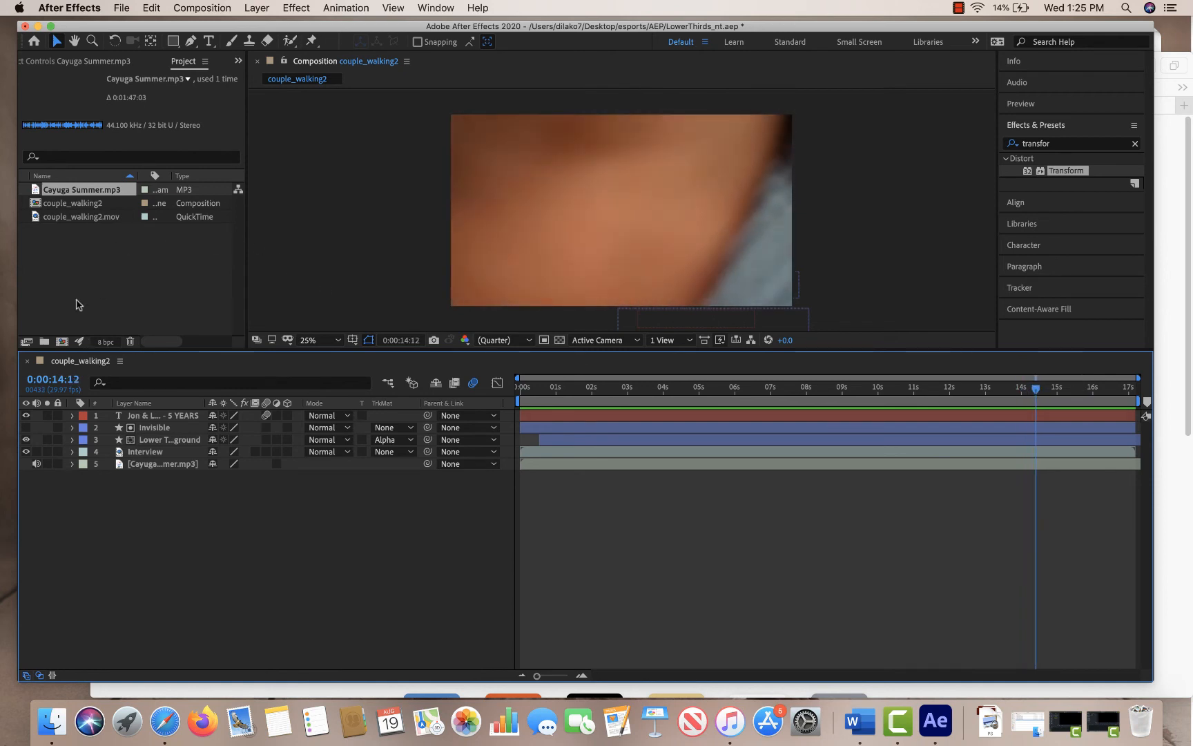
pyautogui.rightClick(83, 239)
pyautogui.moveTo(171, 303)
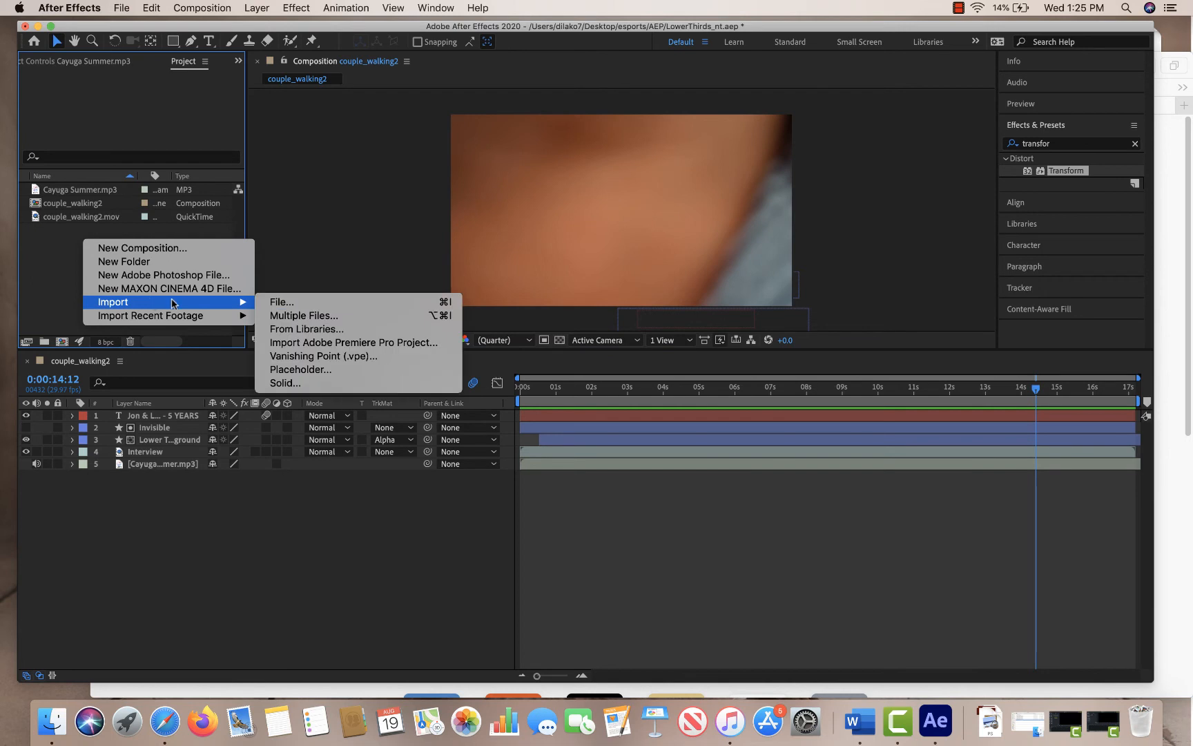
pyautogui.click(282, 304)
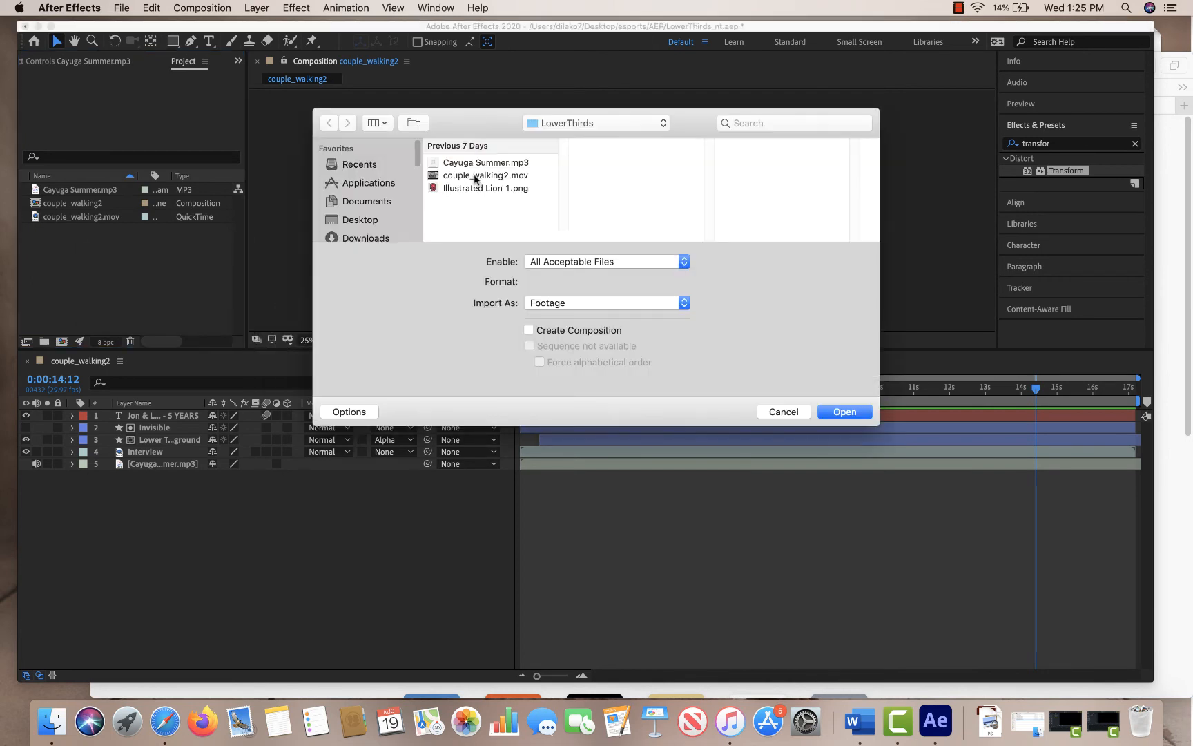
pyautogui.click(474, 189)
pyautogui.click(843, 412)
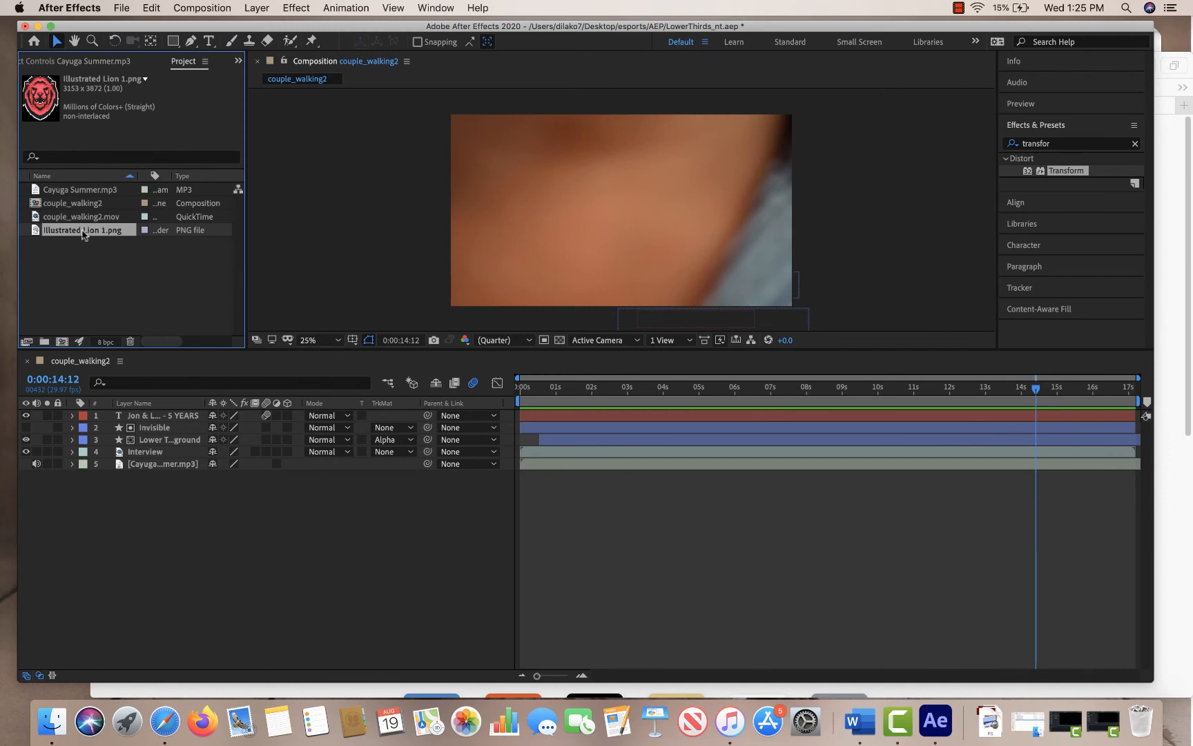
pyautogui.moveTo(82, 234); pyautogui.dragTo(153, 414)
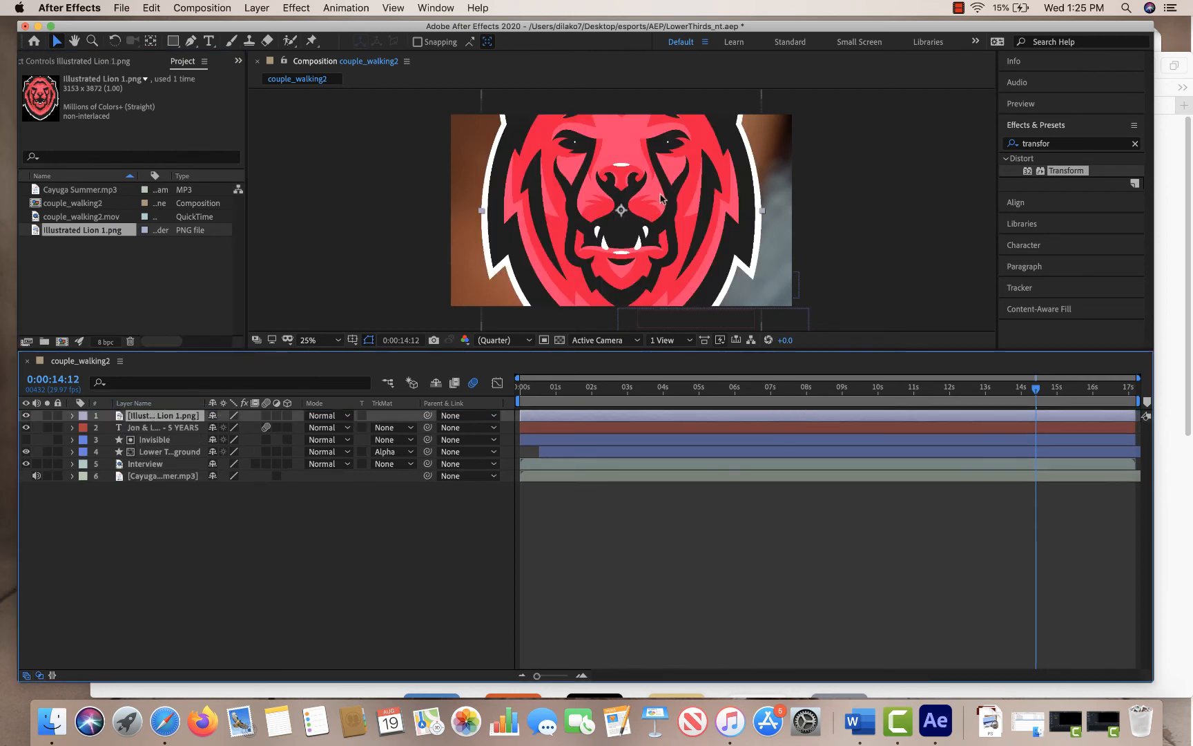
# Scale the lion logo down to about 45% so it fits inside the frame
pyautogui.click(663, 195)
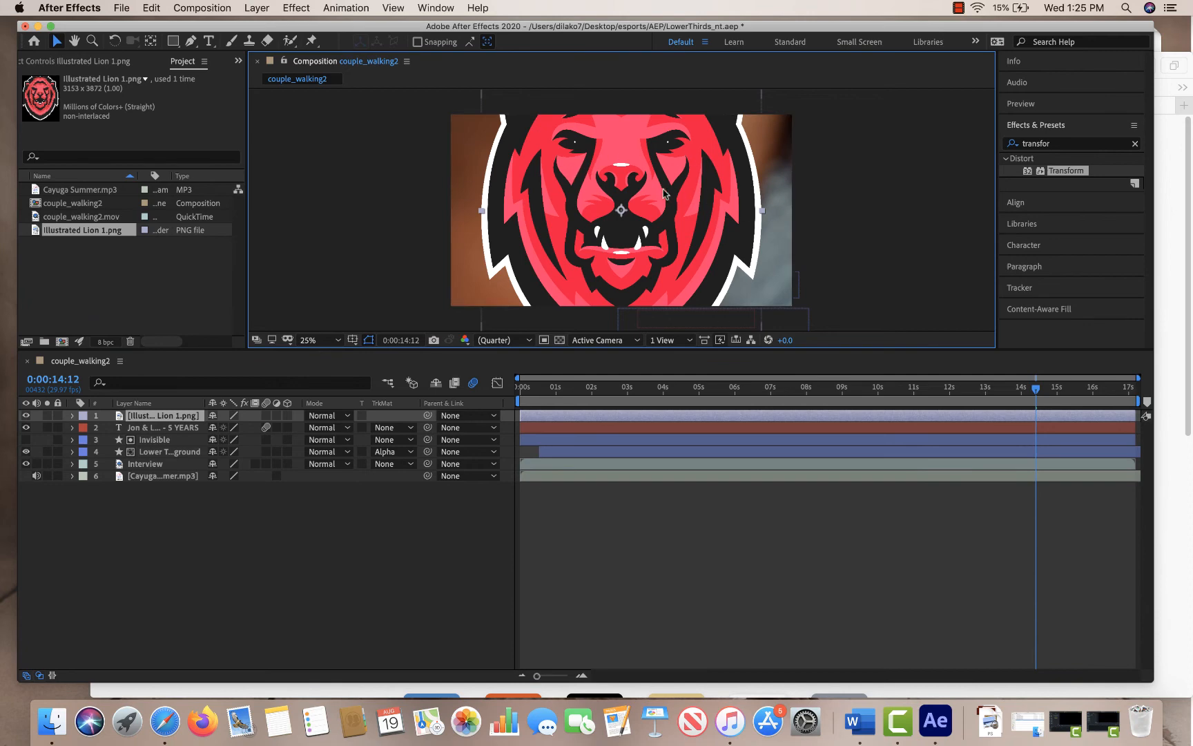
pyautogui.scroll(-2, 690, 190)
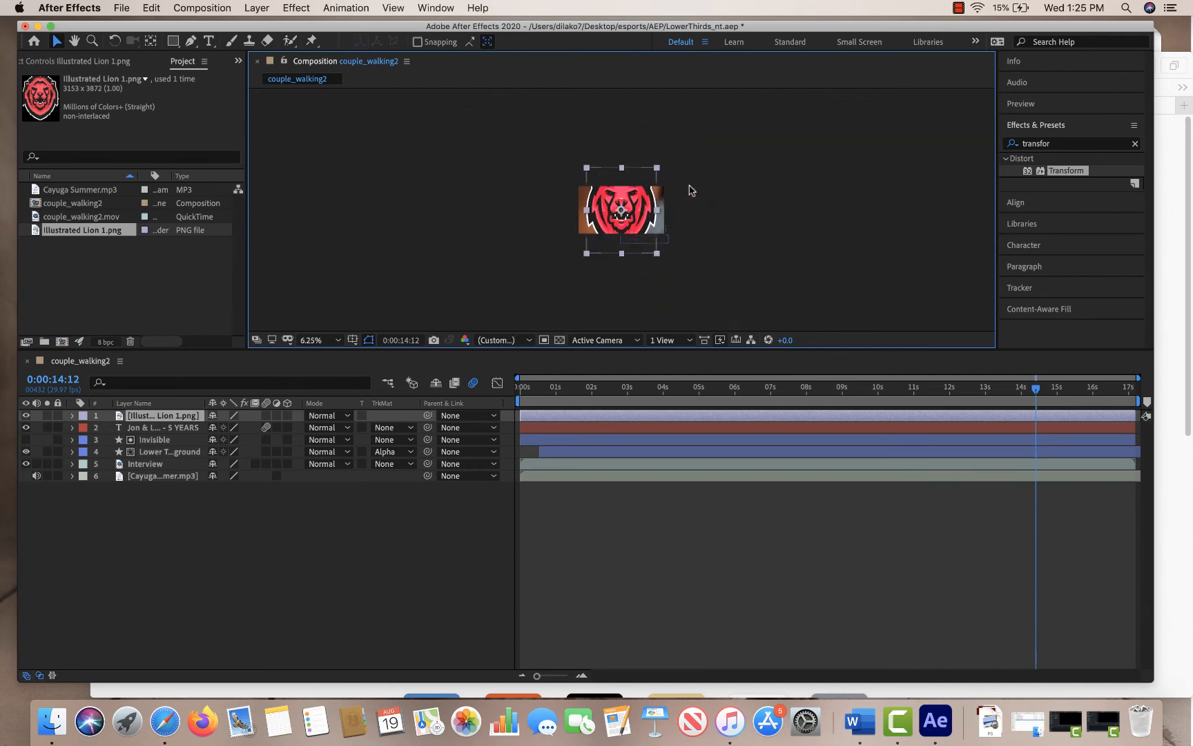
pyautogui.moveTo(657, 167); pyautogui.dragTo(636, 179)
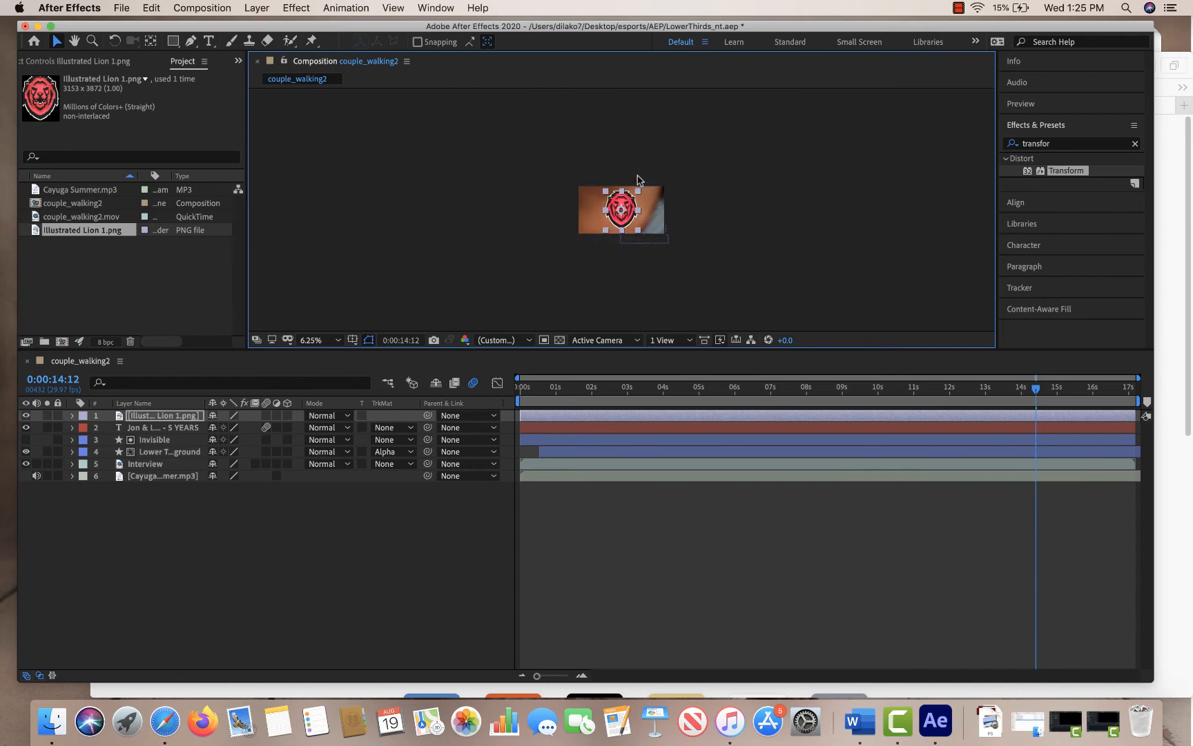
pyautogui.click(701, 174)
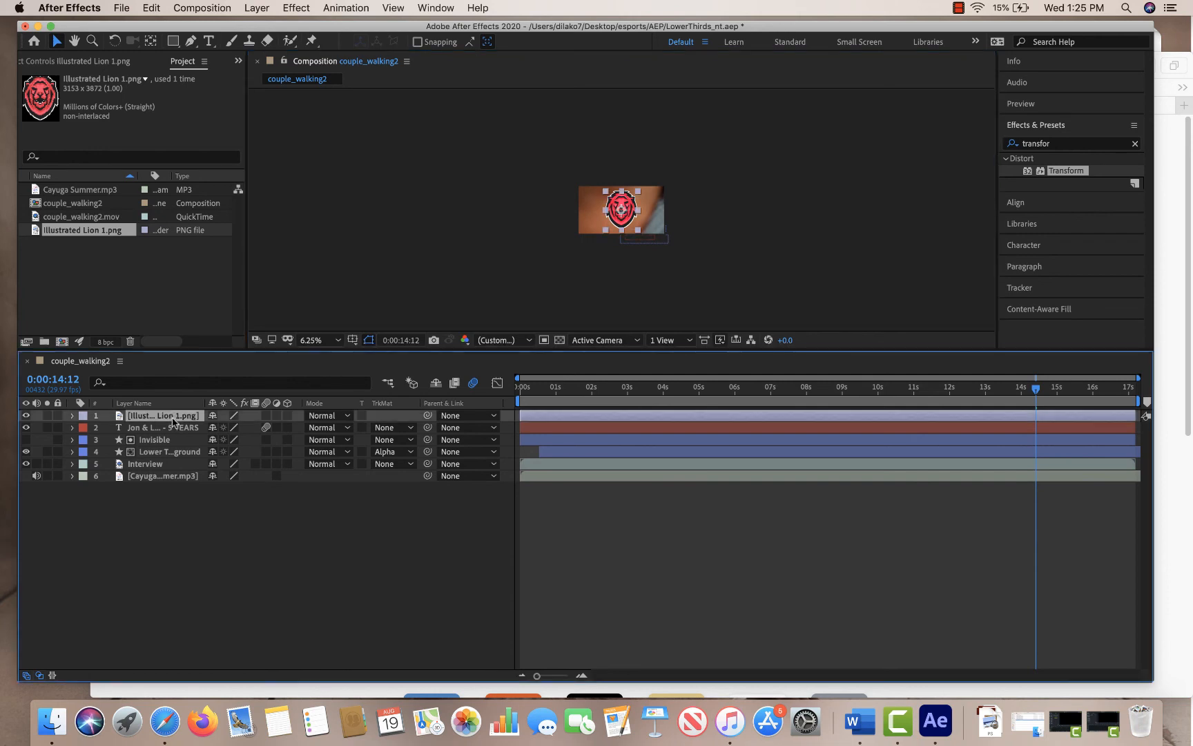
# Create a 3840 x 2160 px solid layer coloured white (FFFFFF) directly beneath the lion logo
pyautogui.rightClick(206, 509)
pyautogui.moveTo(254, 525)
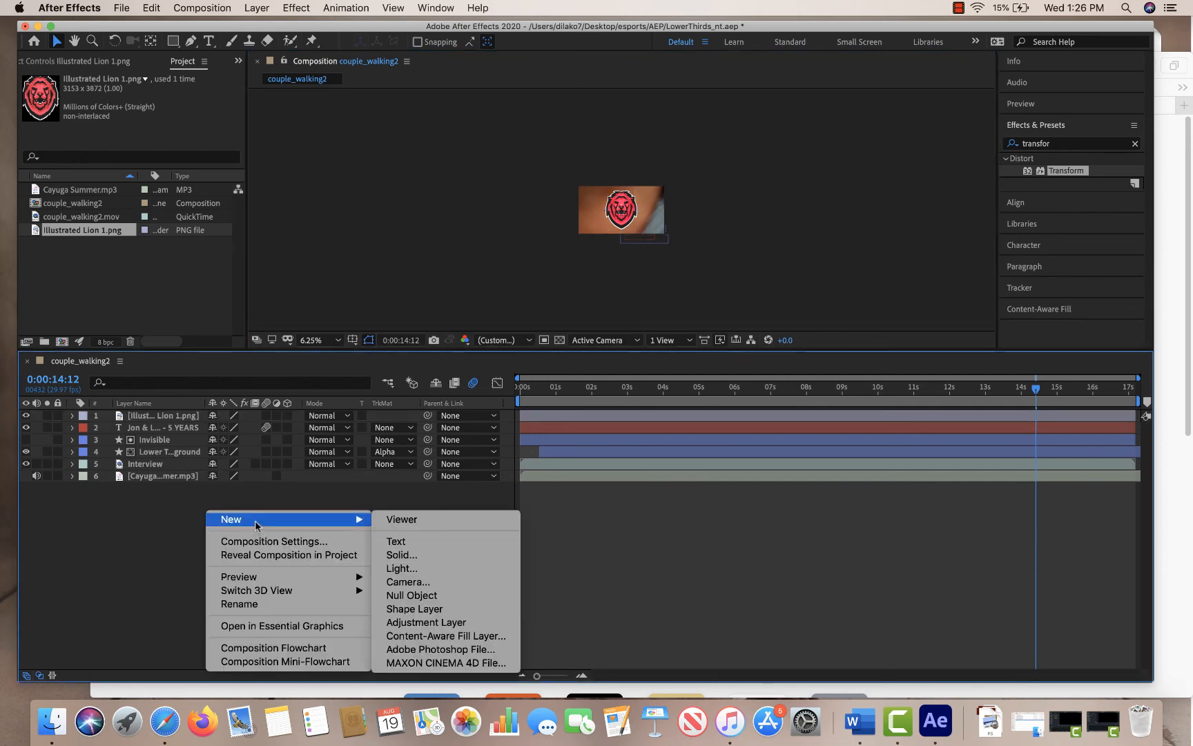
pyautogui.click(420, 556)
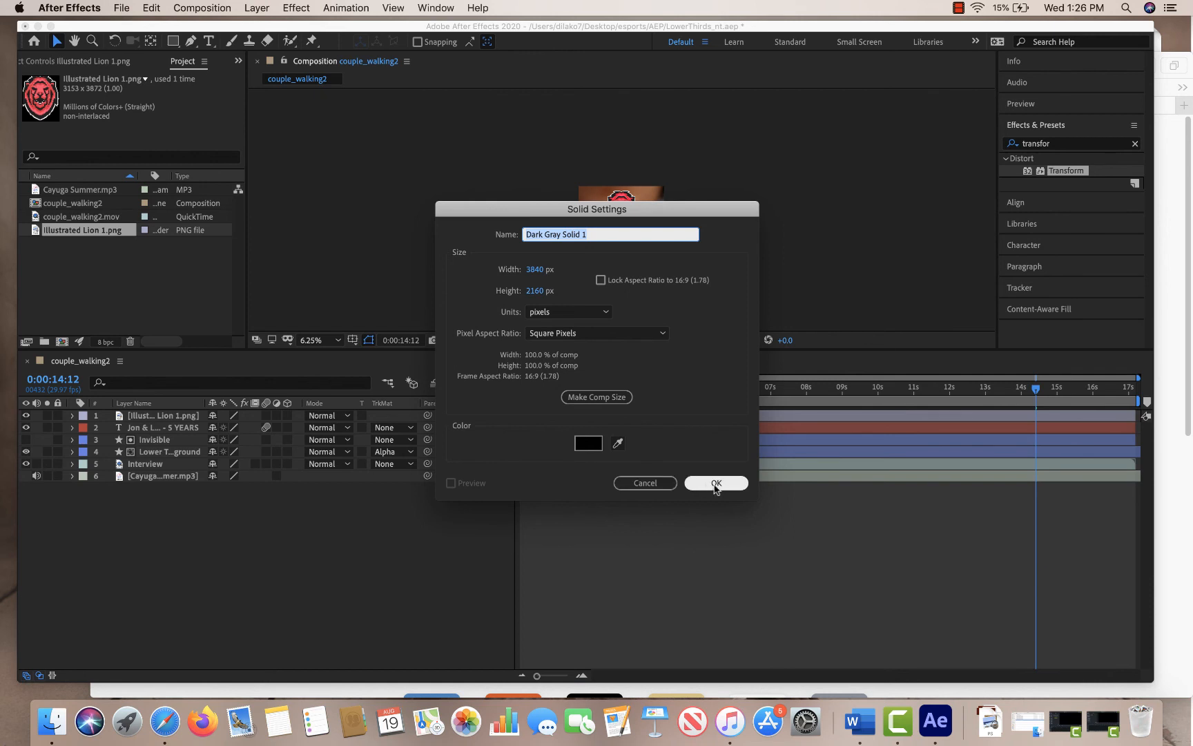
pyautogui.click(589, 442)
pyautogui.moveTo(541, 359); pyautogui.dragTo(412, 256)
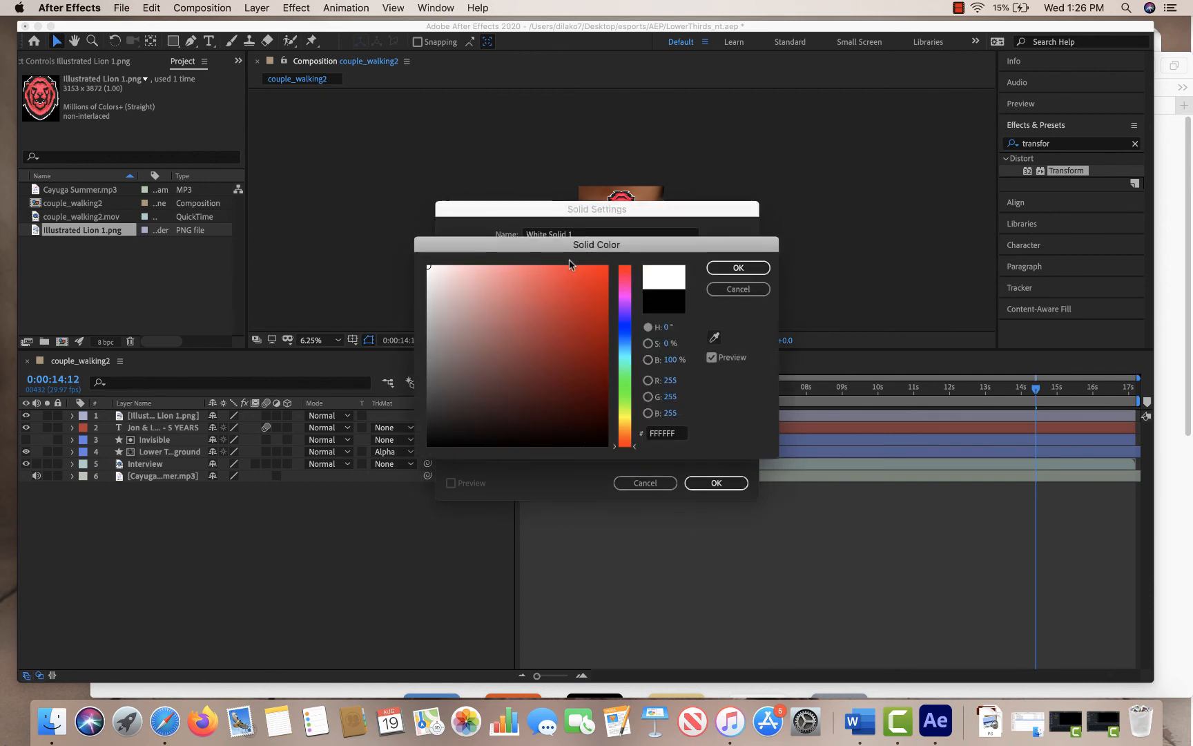
pyautogui.click(738, 269)
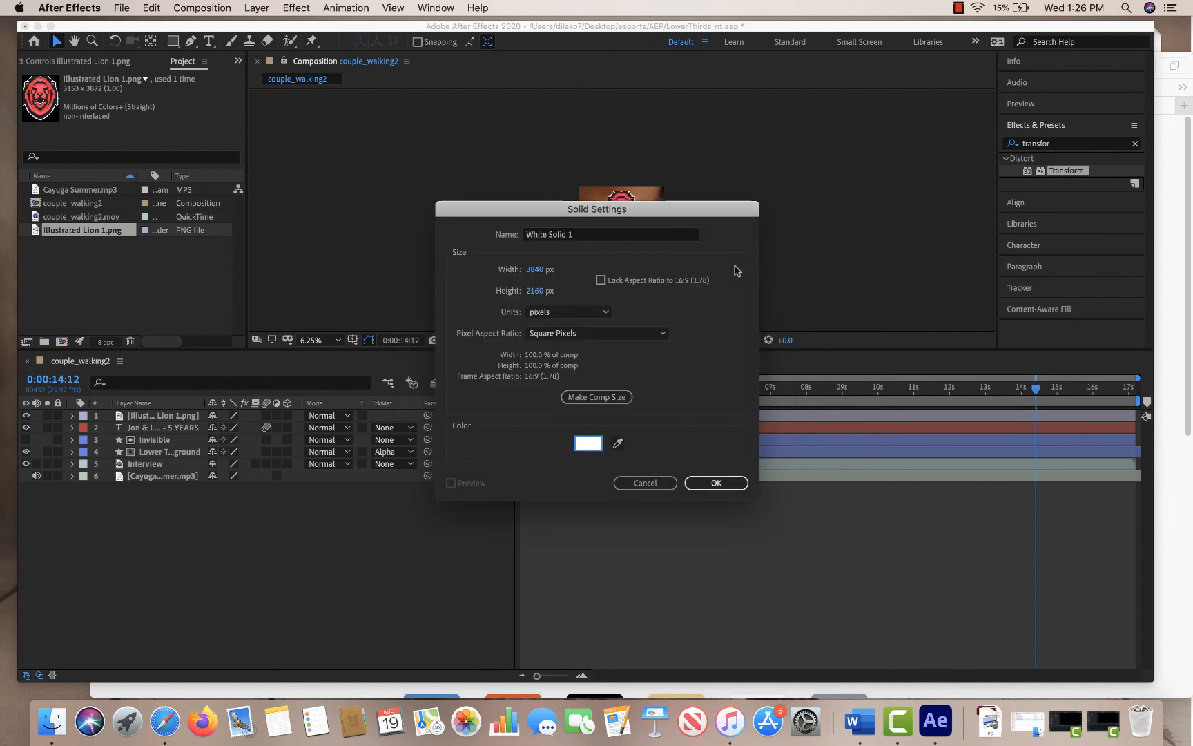
pyautogui.click(717, 482)
# Hide the white solid and the text layer, and move the playhead to 0:00:13:21
pyautogui.click(952, 388)
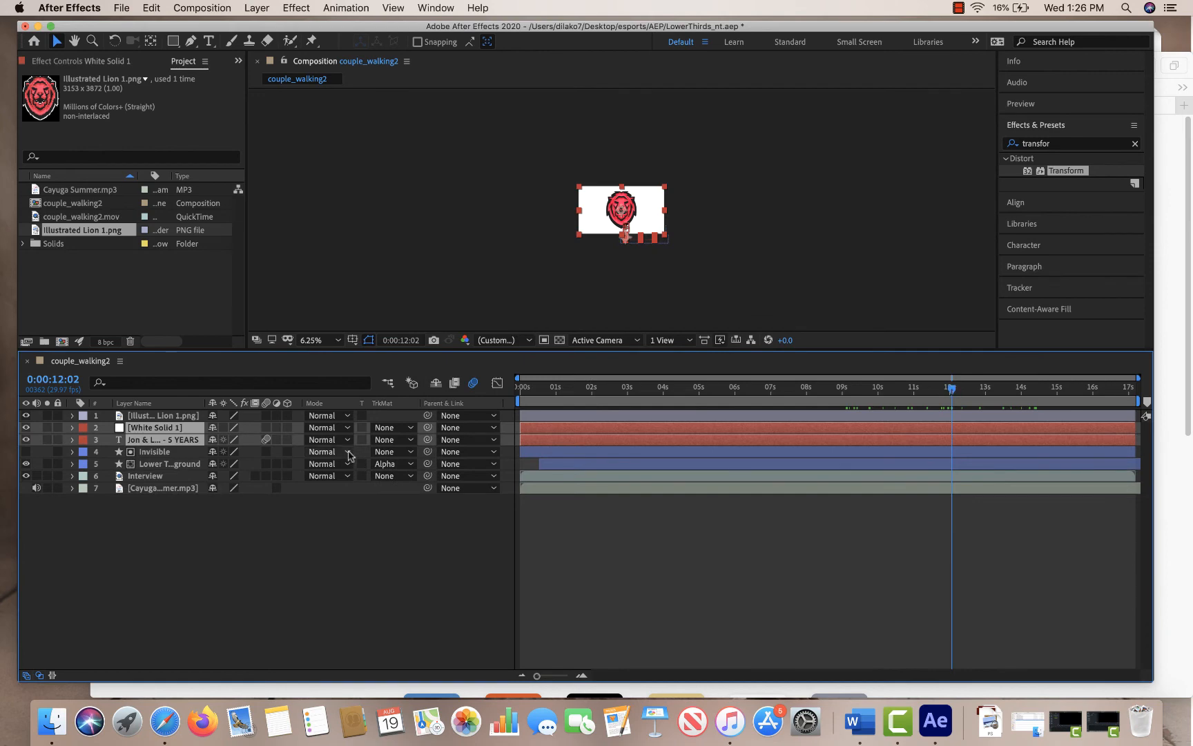
pyautogui.click(26, 428)
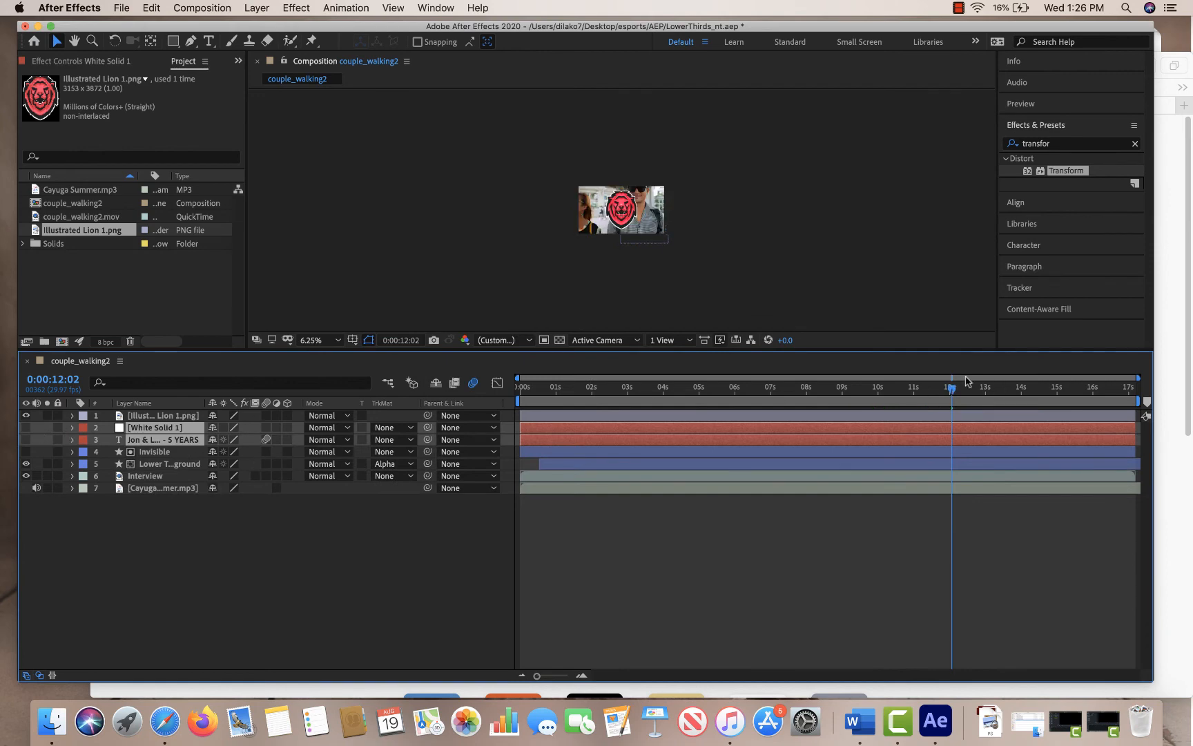
pyautogui.moveTo(952, 390); pyautogui.dragTo(1013, 390)
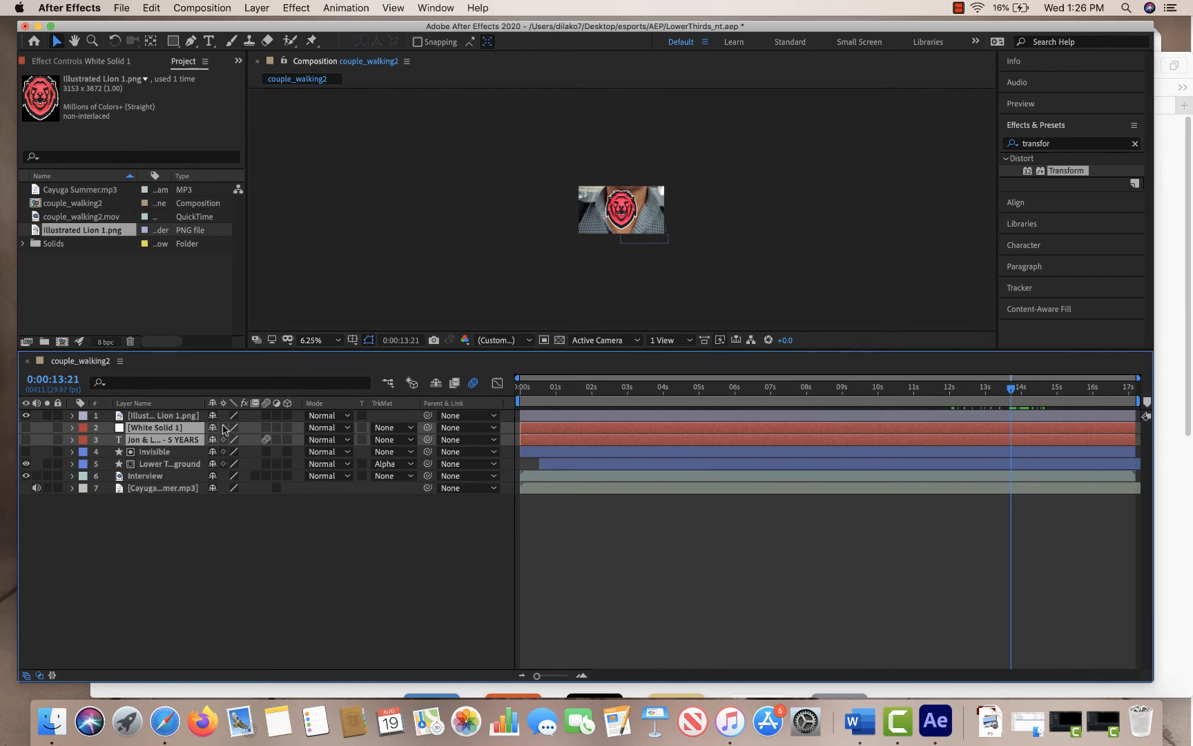
# Select the Interview layer and expand its Transform properties
pyautogui.click(168, 490)
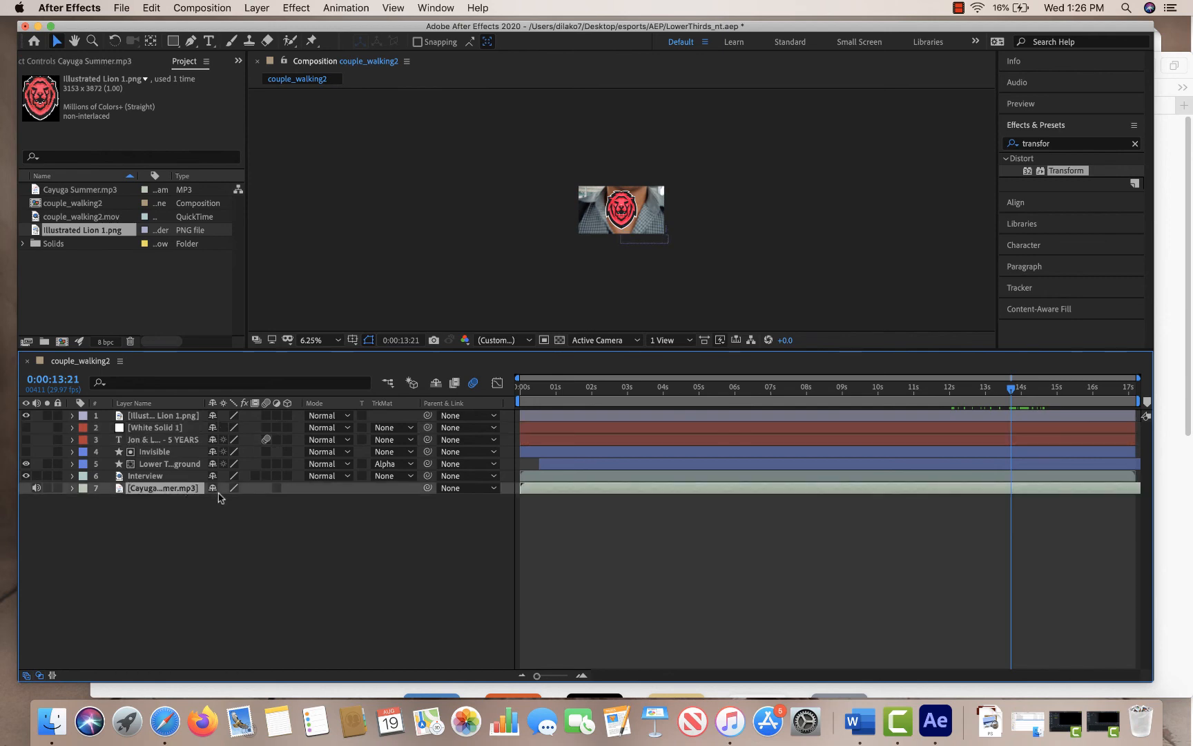
pyautogui.click(174, 477)
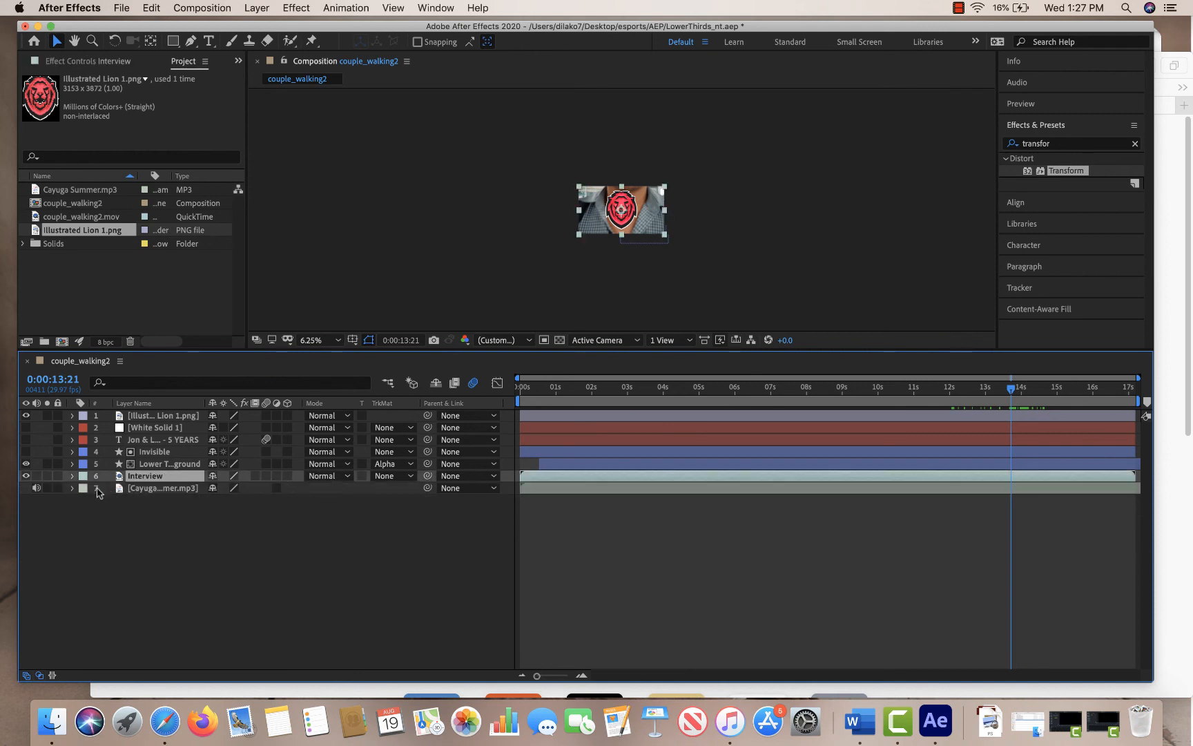
pyautogui.click(73, 476)
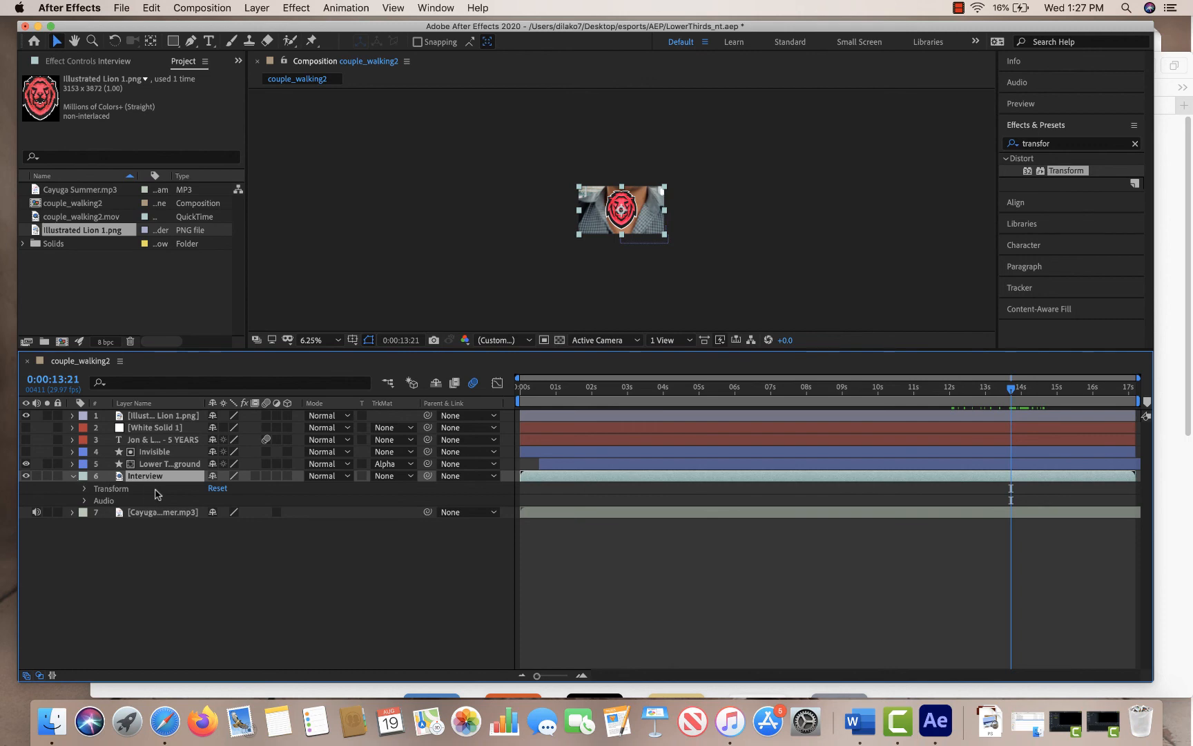
pyautogui.click(84, 489)
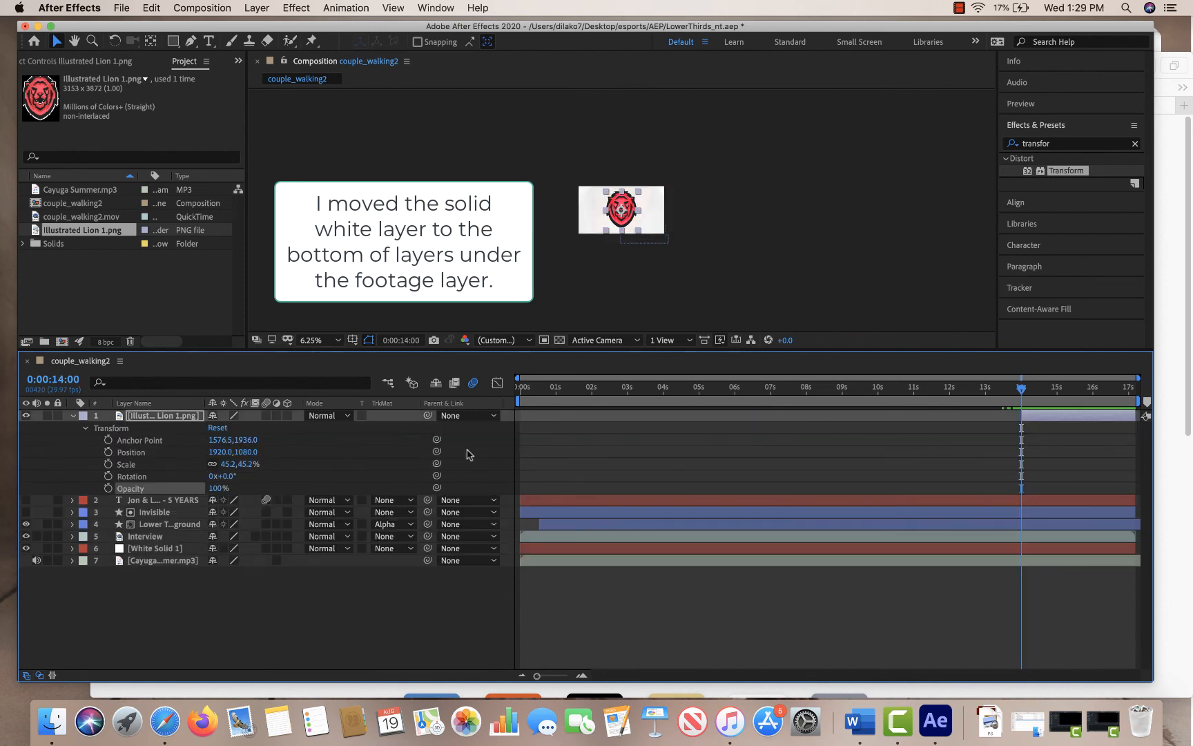
# Keyframe the lion logo's Opacity from 0% at 0:00:14:00 to 100% at 0:00:14:08
pyautogui.click(108, 489)
pyautogui.moveTo(217, 488); pyautogui.dragTo(82, 489)
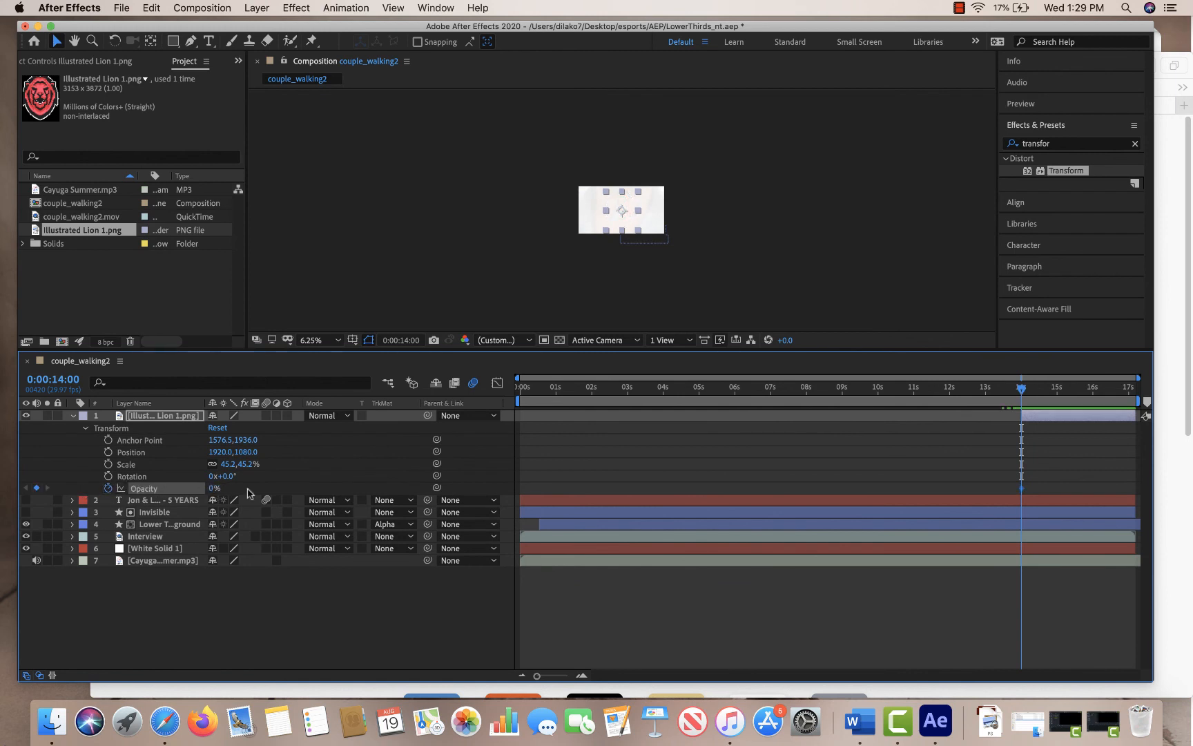
pyautogui.moveTo(1025, 391); pyautogui.dragTo(1030, 391)
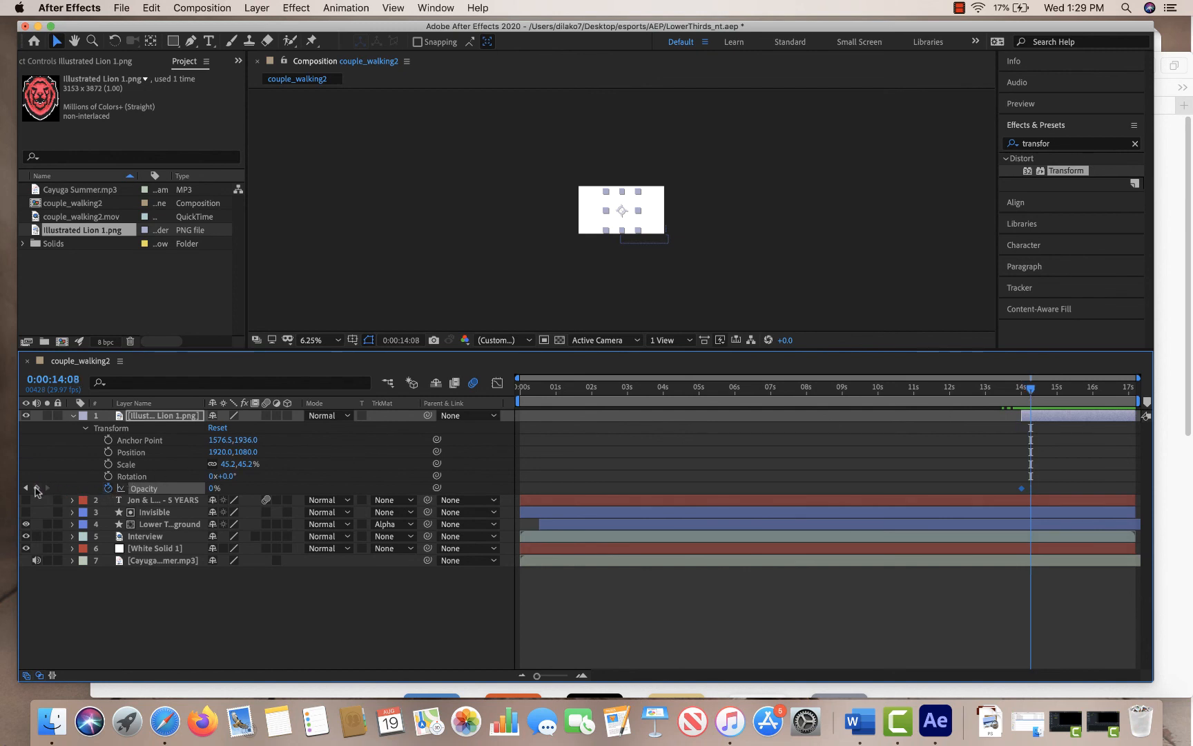
pyautogui.moveTo(212, 489); pyautogui.dragTo(378, 493)
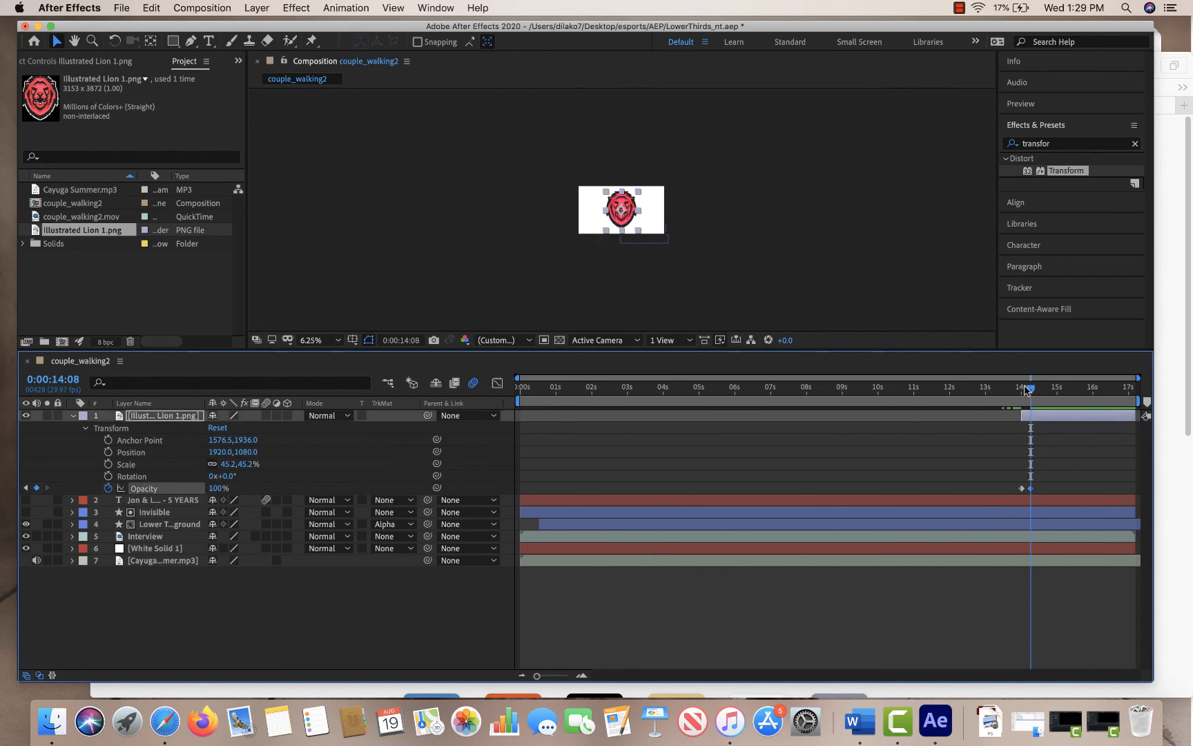
# Scrub back through the logo's fade-in, restore the viewer to 25% magnification and preview the composition
pyautogui.moveTo(1030, 391); pyautogui.dragTo(925, 399)
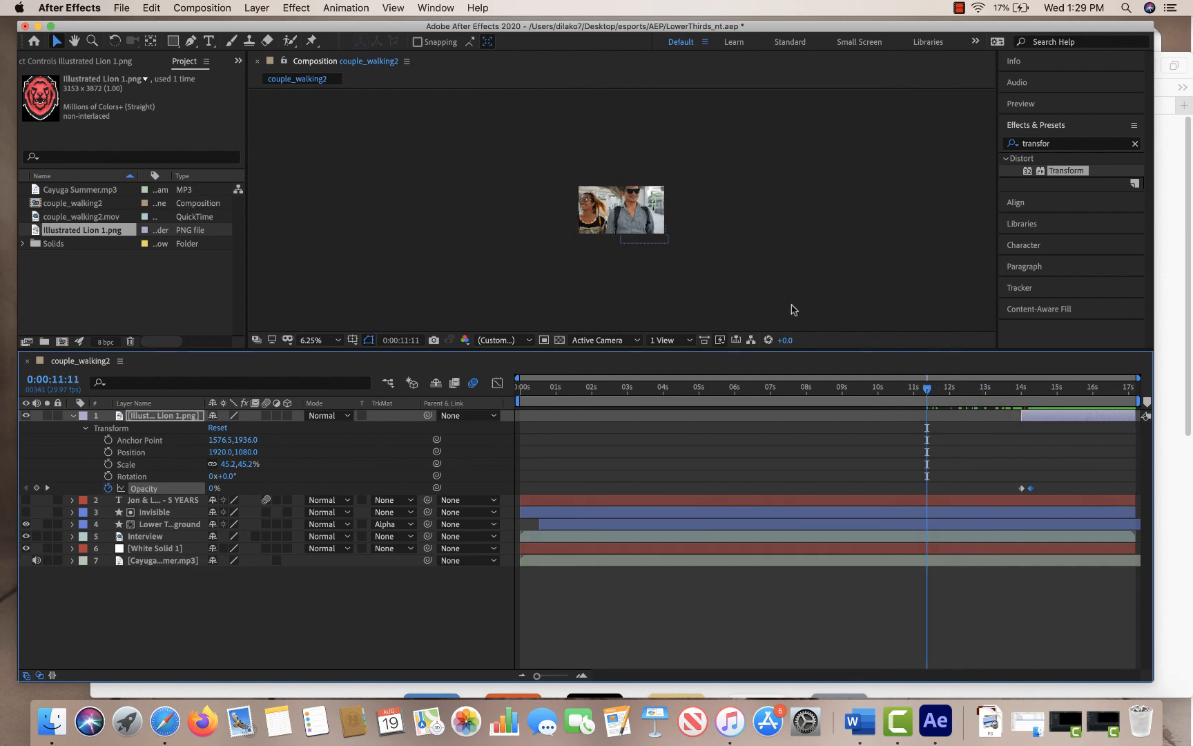
pyautogui.press('F3')
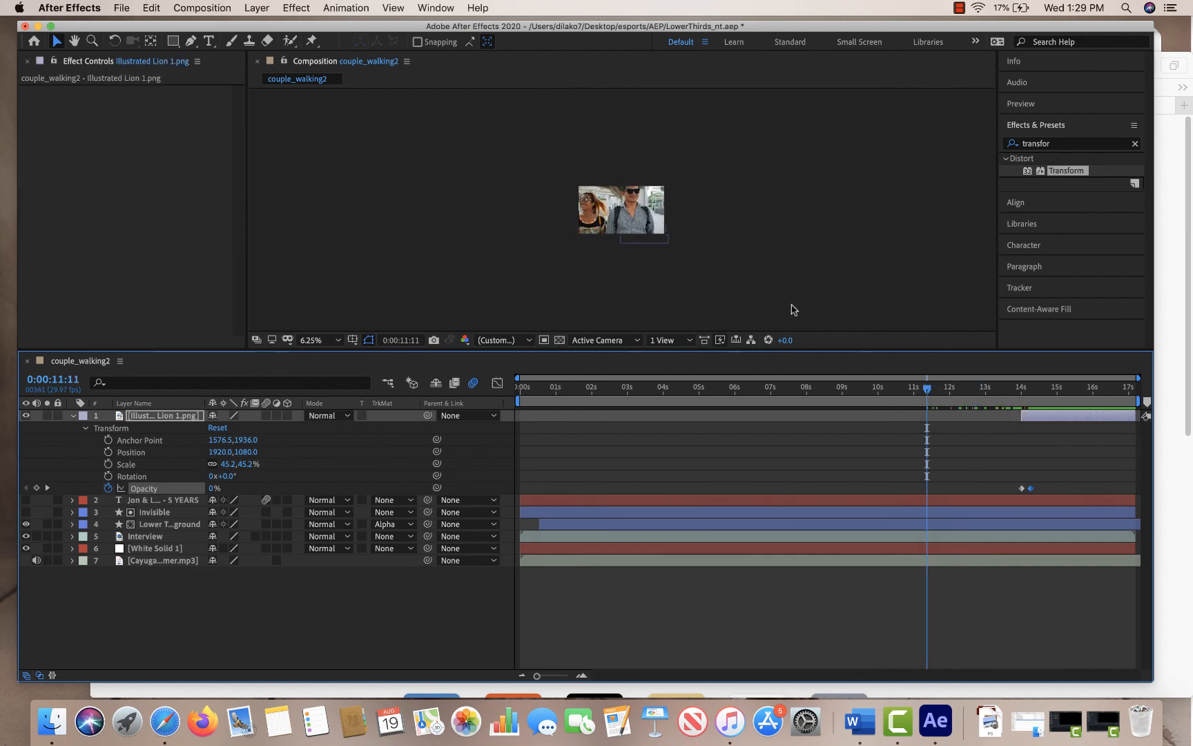
pyautogui.press('.')
pyautogui.press('.')
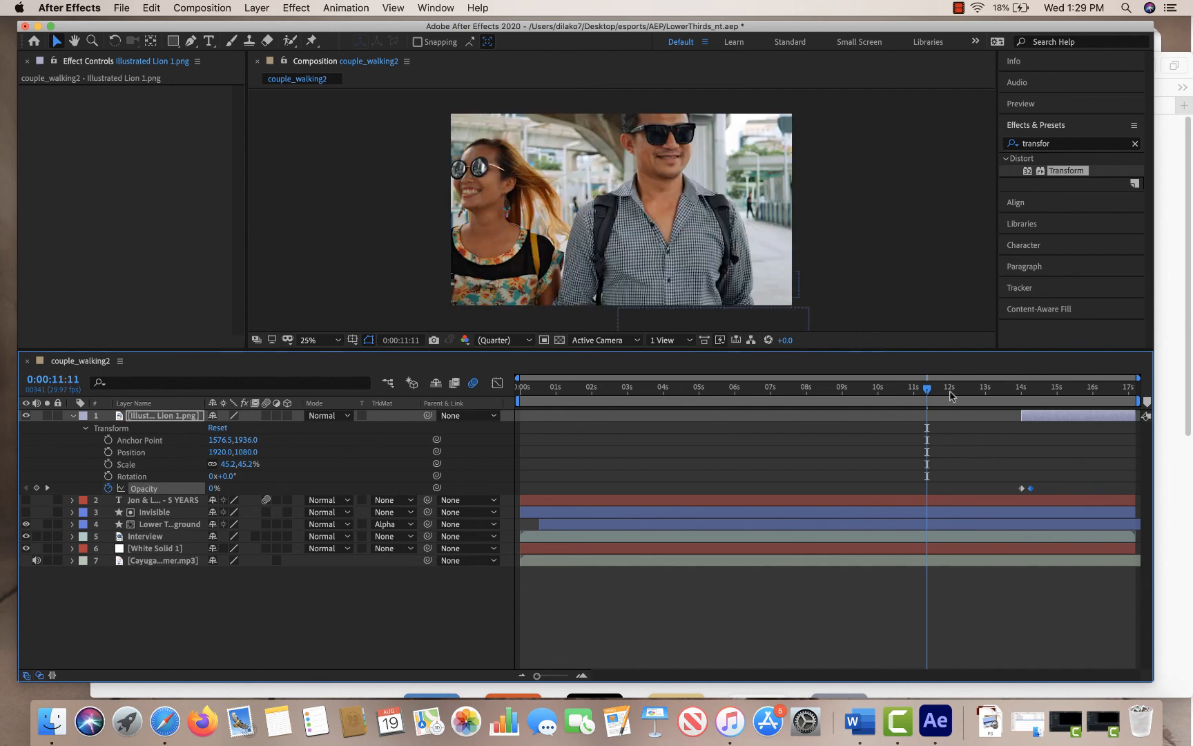
pyautogui.moveTo(930, 389); pyautogui.dragTo(893, 390)
pyautogui.press('space')
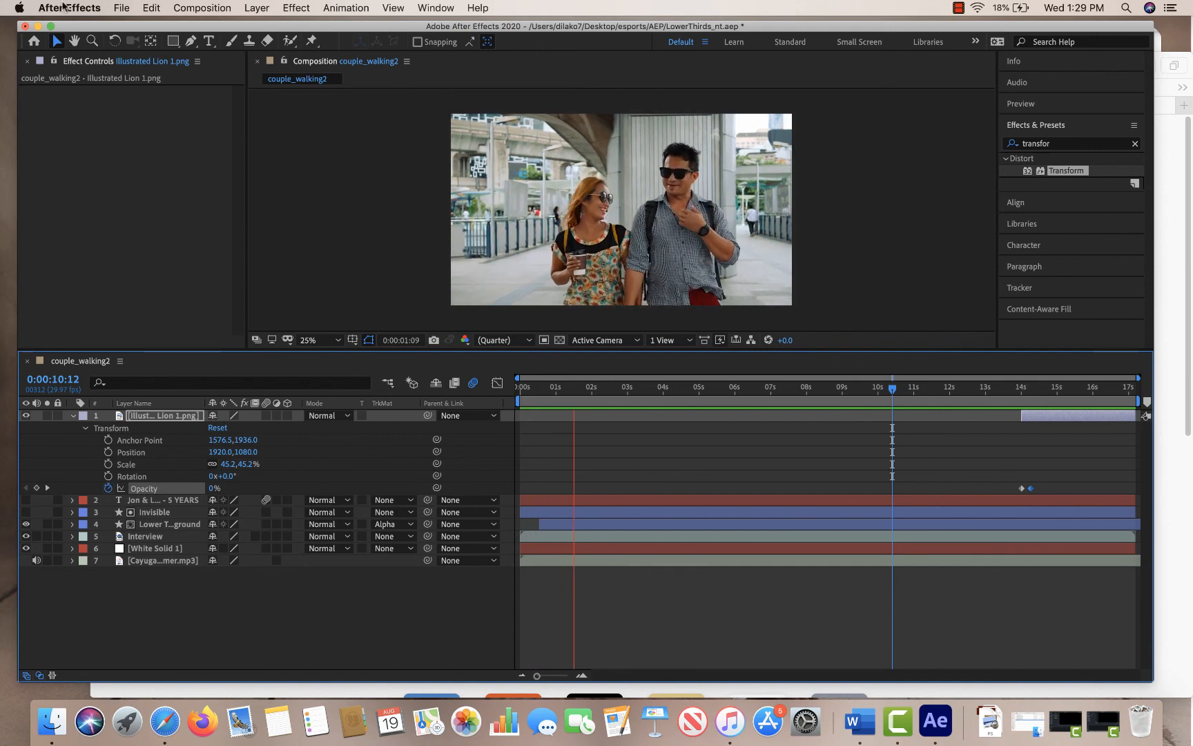
# Save the project under its existing name and stop the preview playback
pyautogui.click(121, 8)
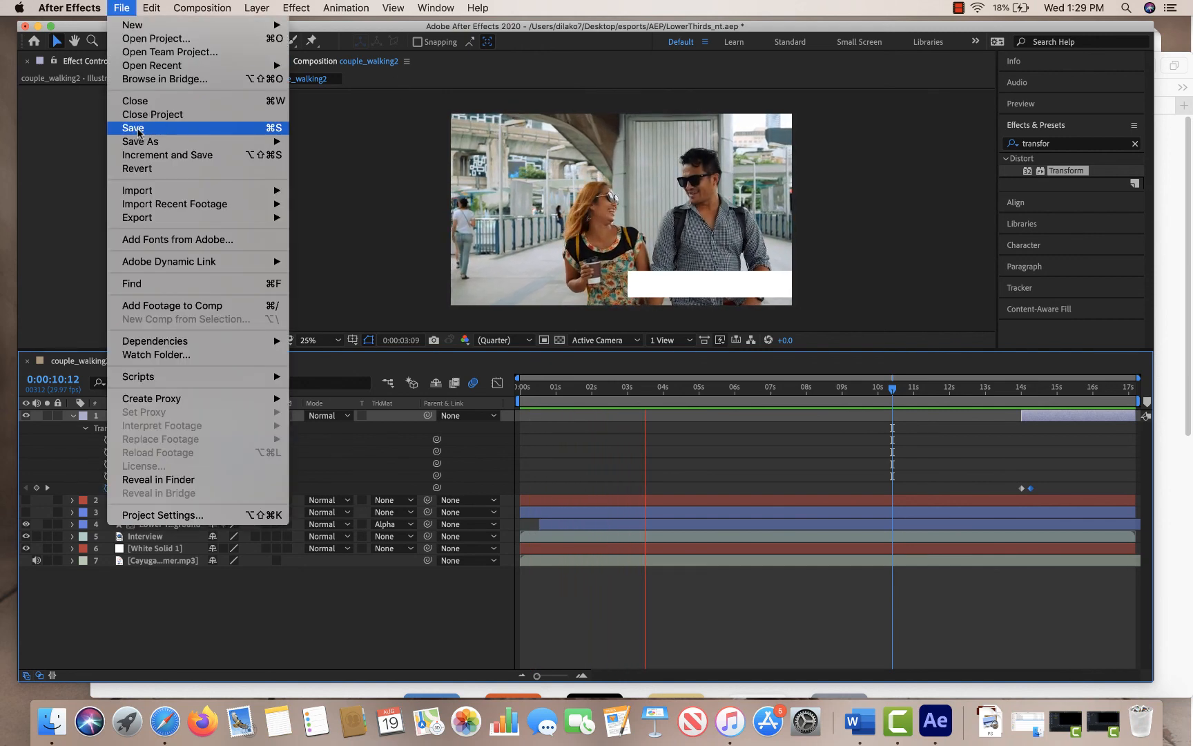
pyautogui.click(138, 128)
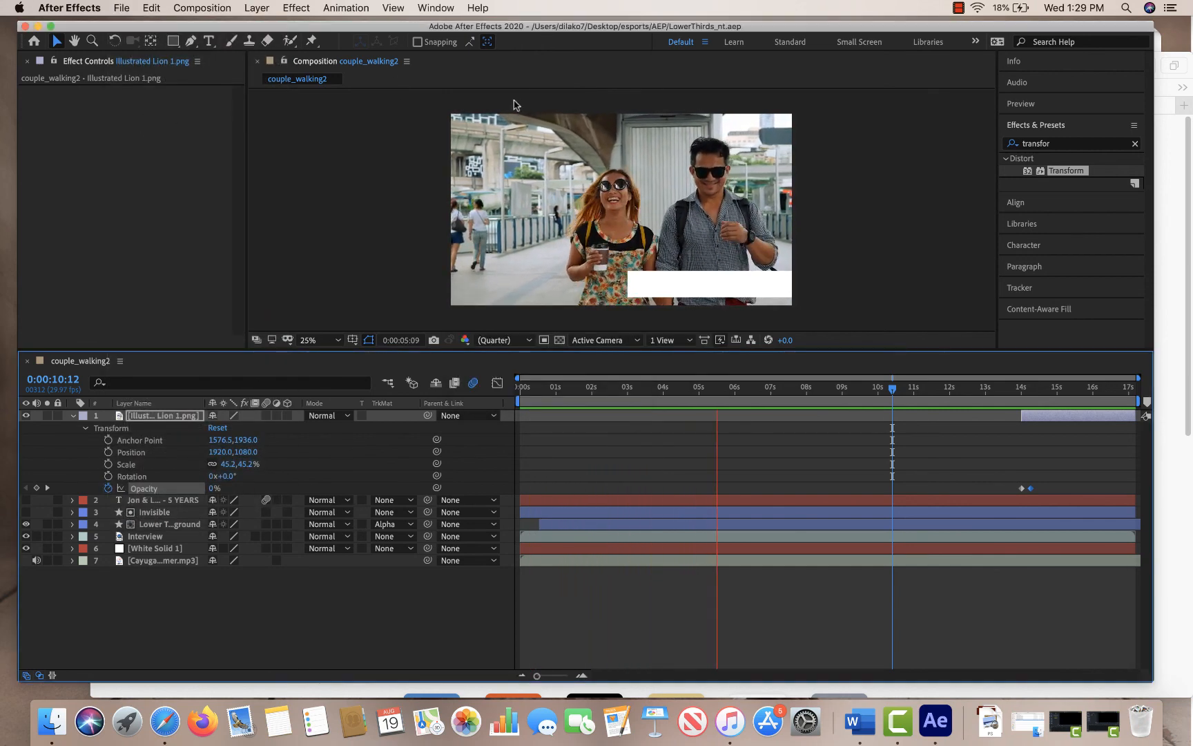
pyautogui.click(123, 7)
pyautogui.moveTo(140, 141)
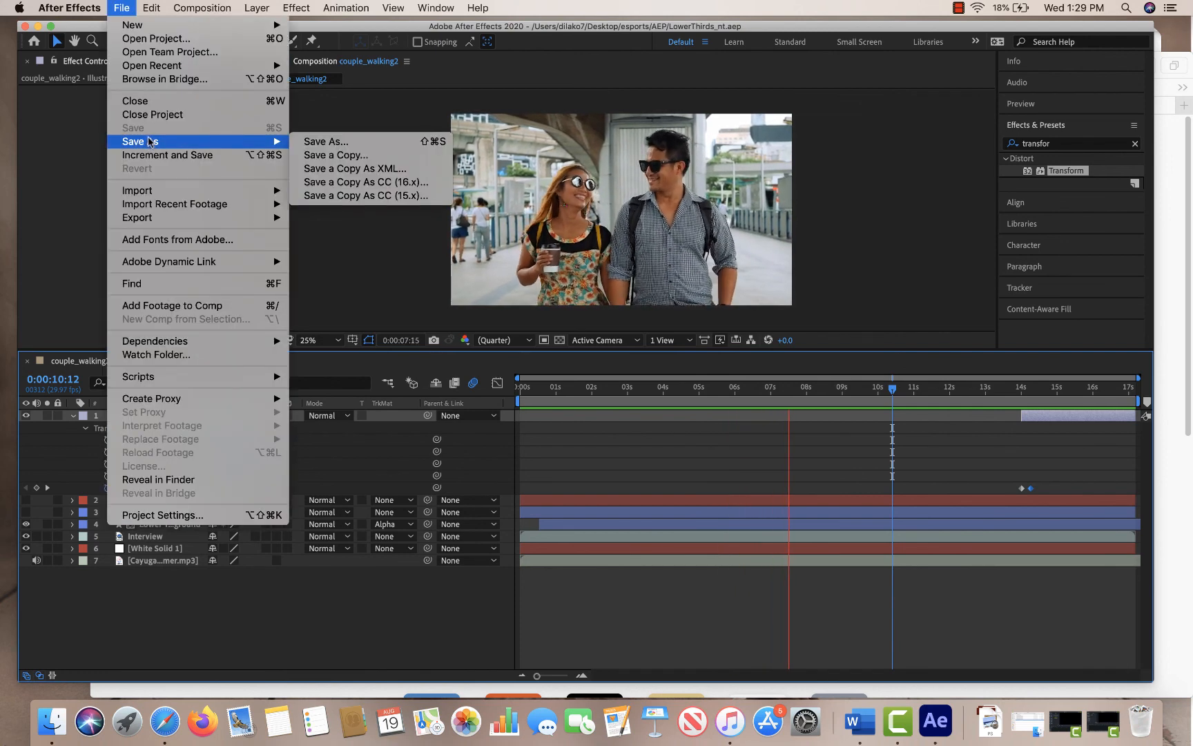
pyautogui.click(784, 141)
pyautogui.press('space')
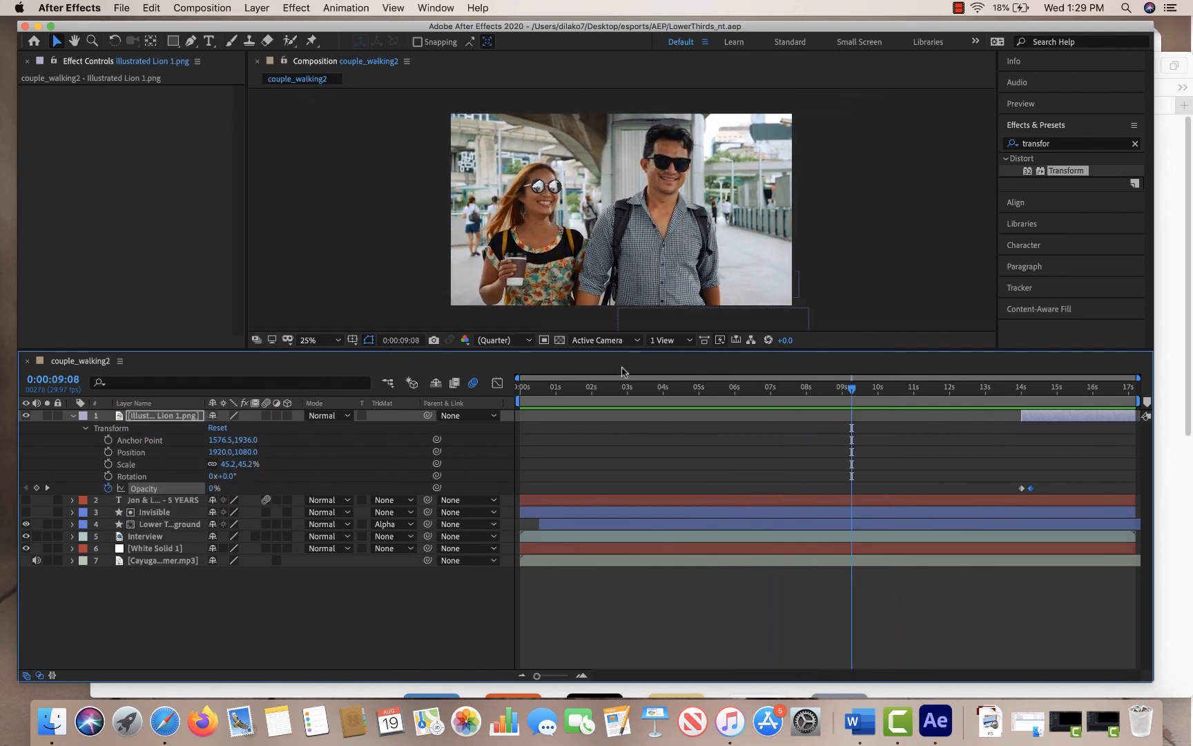
pyautogui.click(1181, 281)
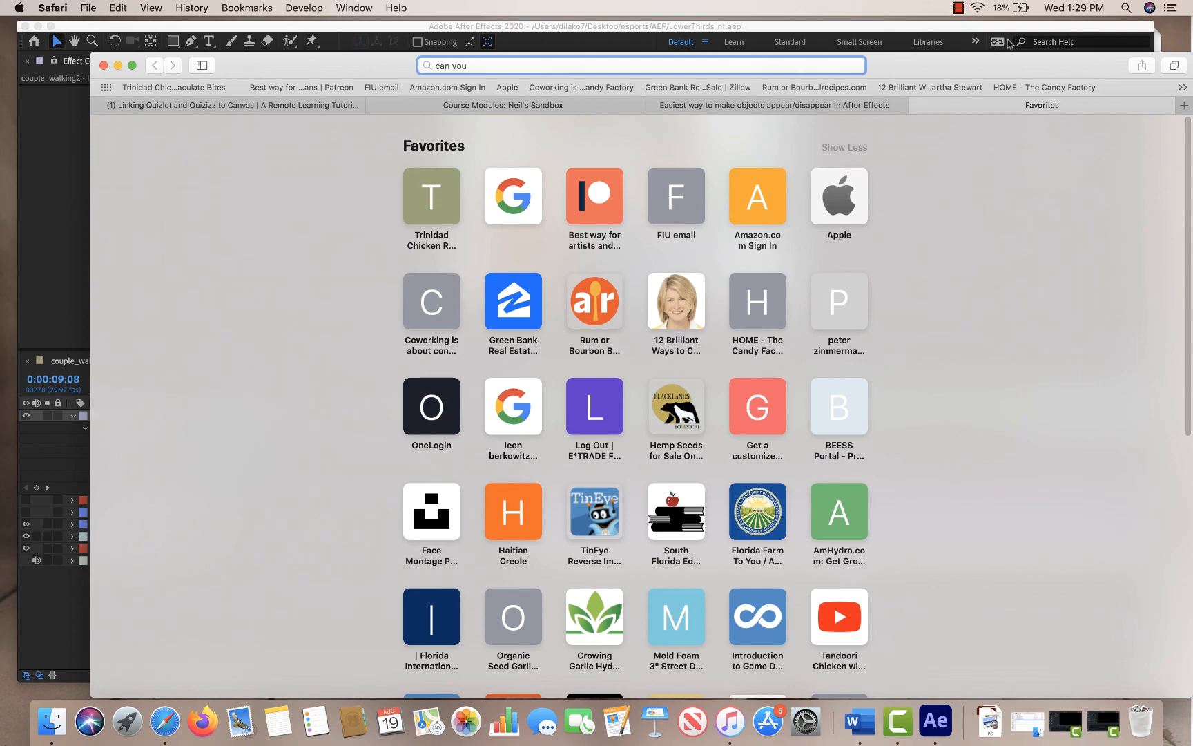